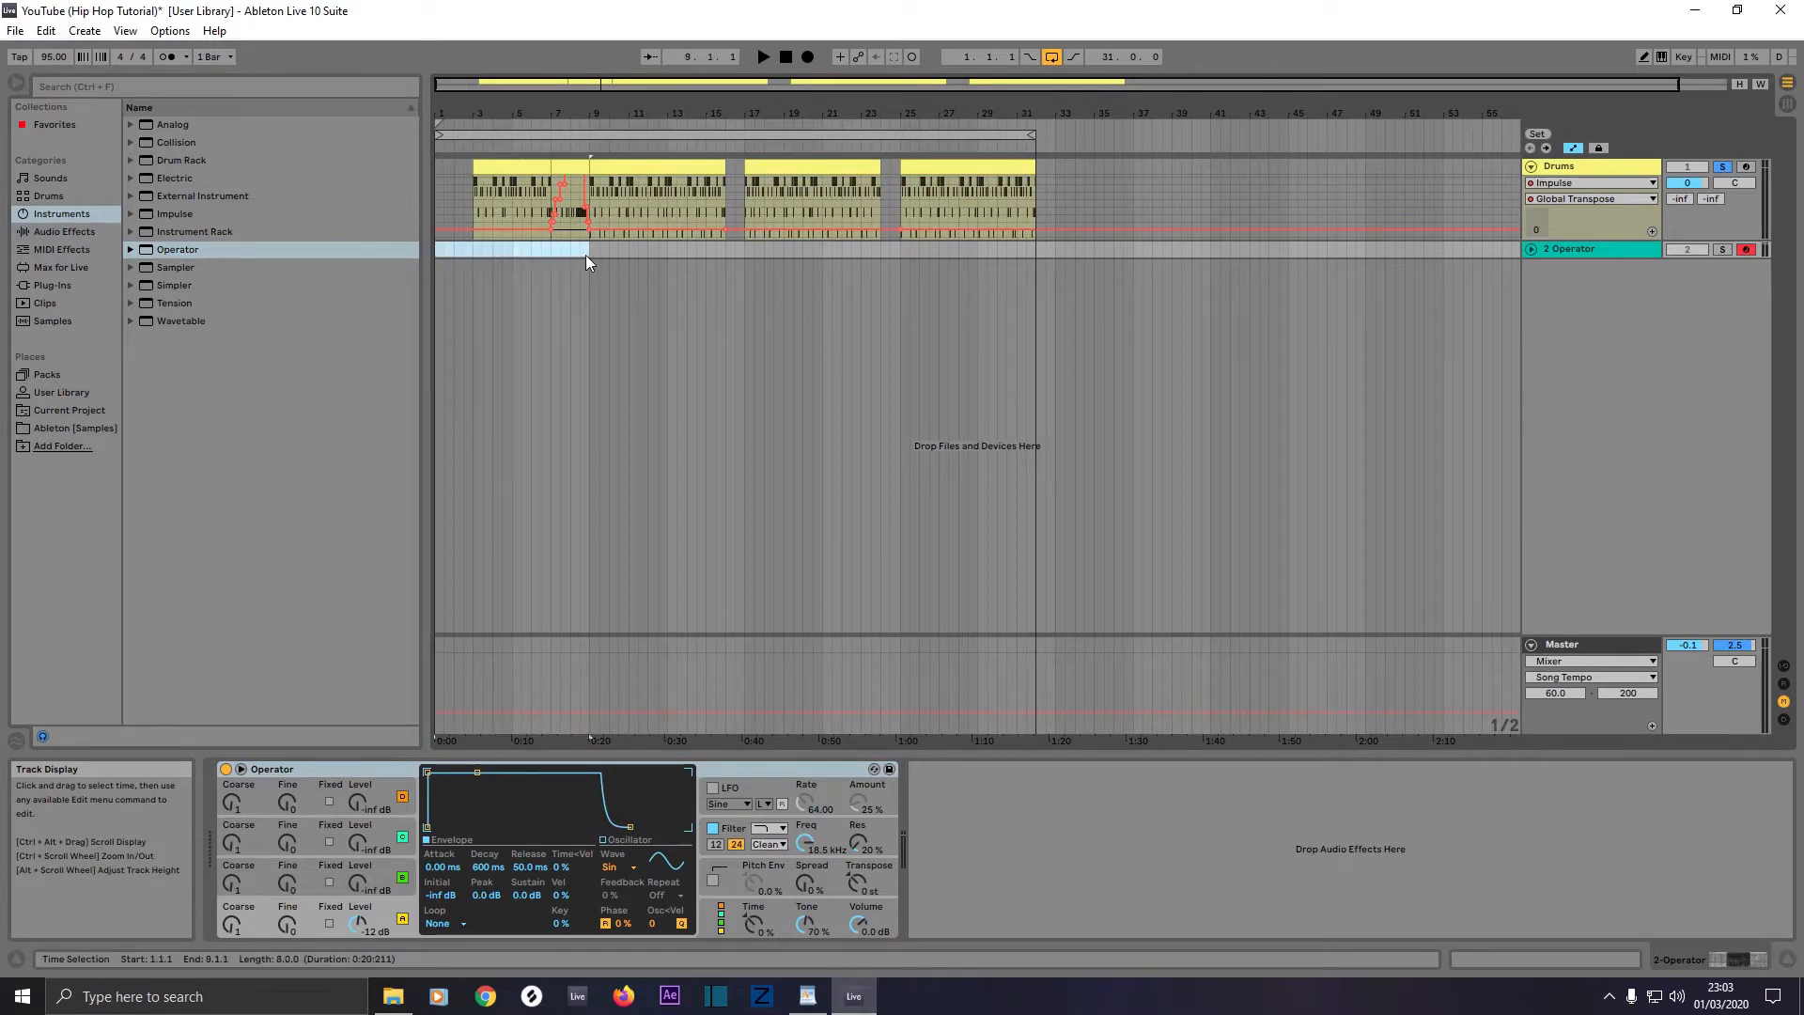
Step: Unfold the Operator track and insert an empty MIDI clip over its selected bars 1 to 8
{"action": "left_click", "coordinate": [1531, 250]}
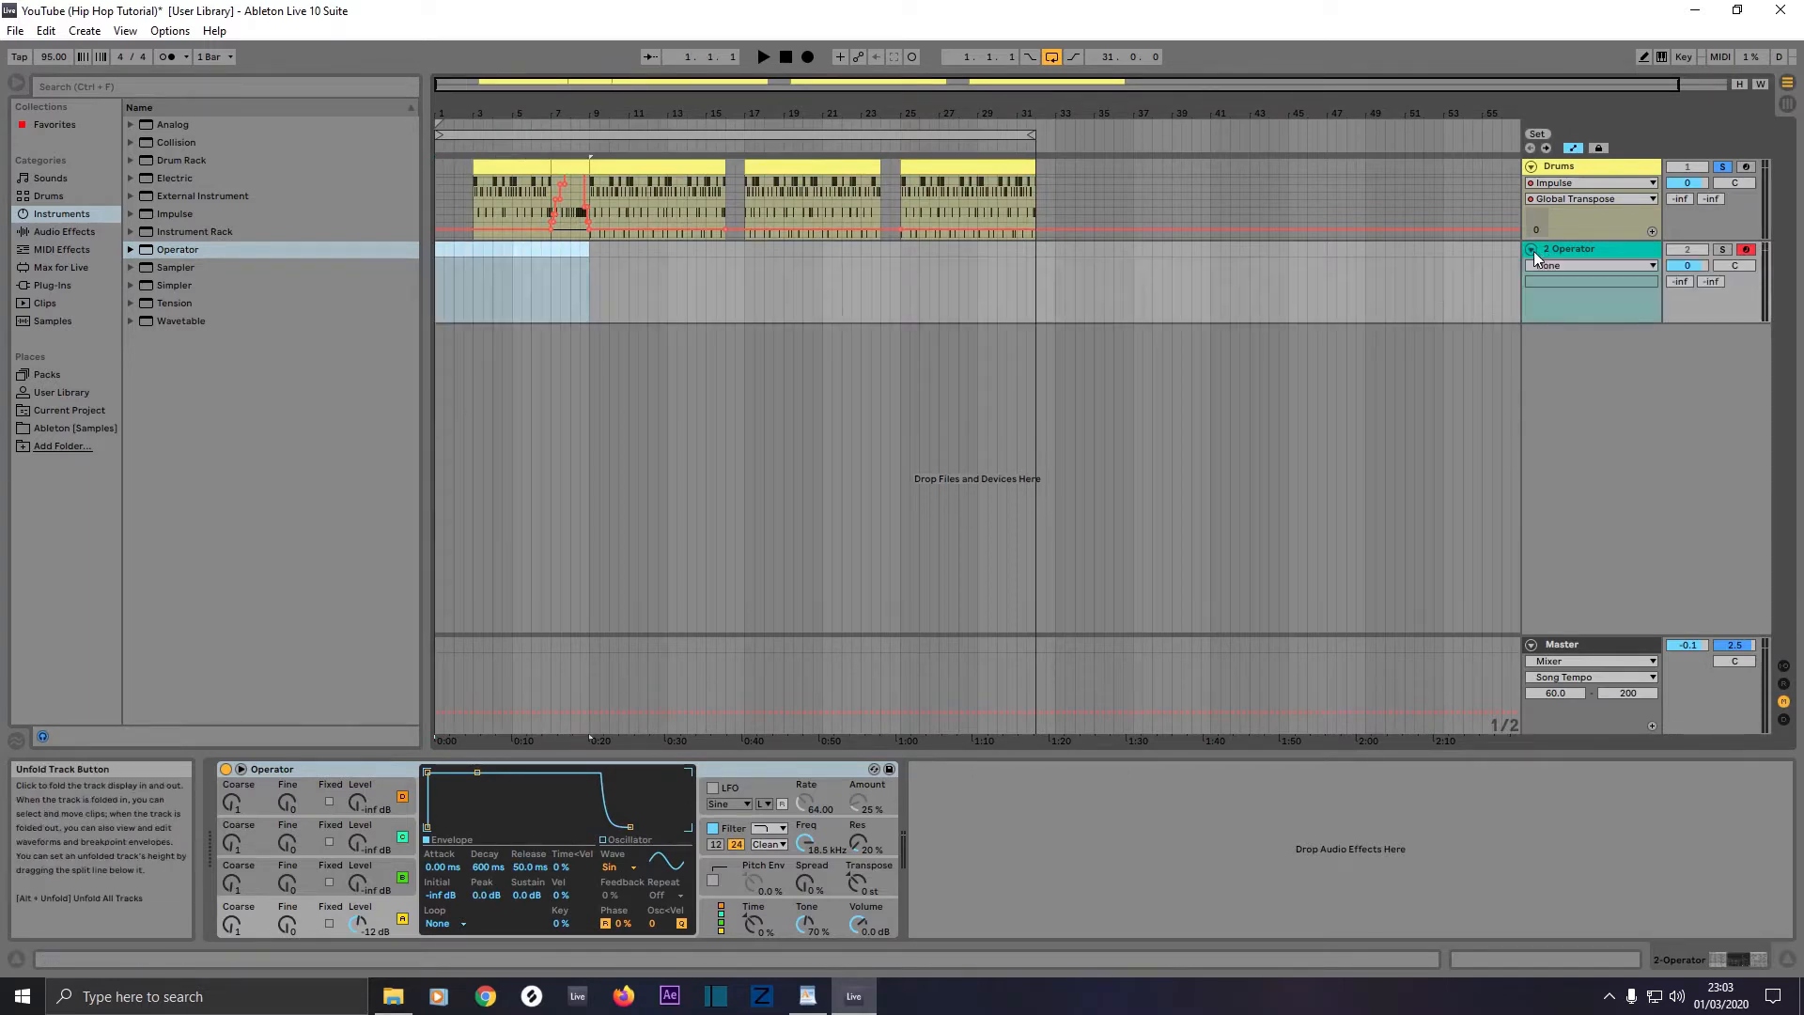
{"action": "right_click", "coordinate": [514, 248]}
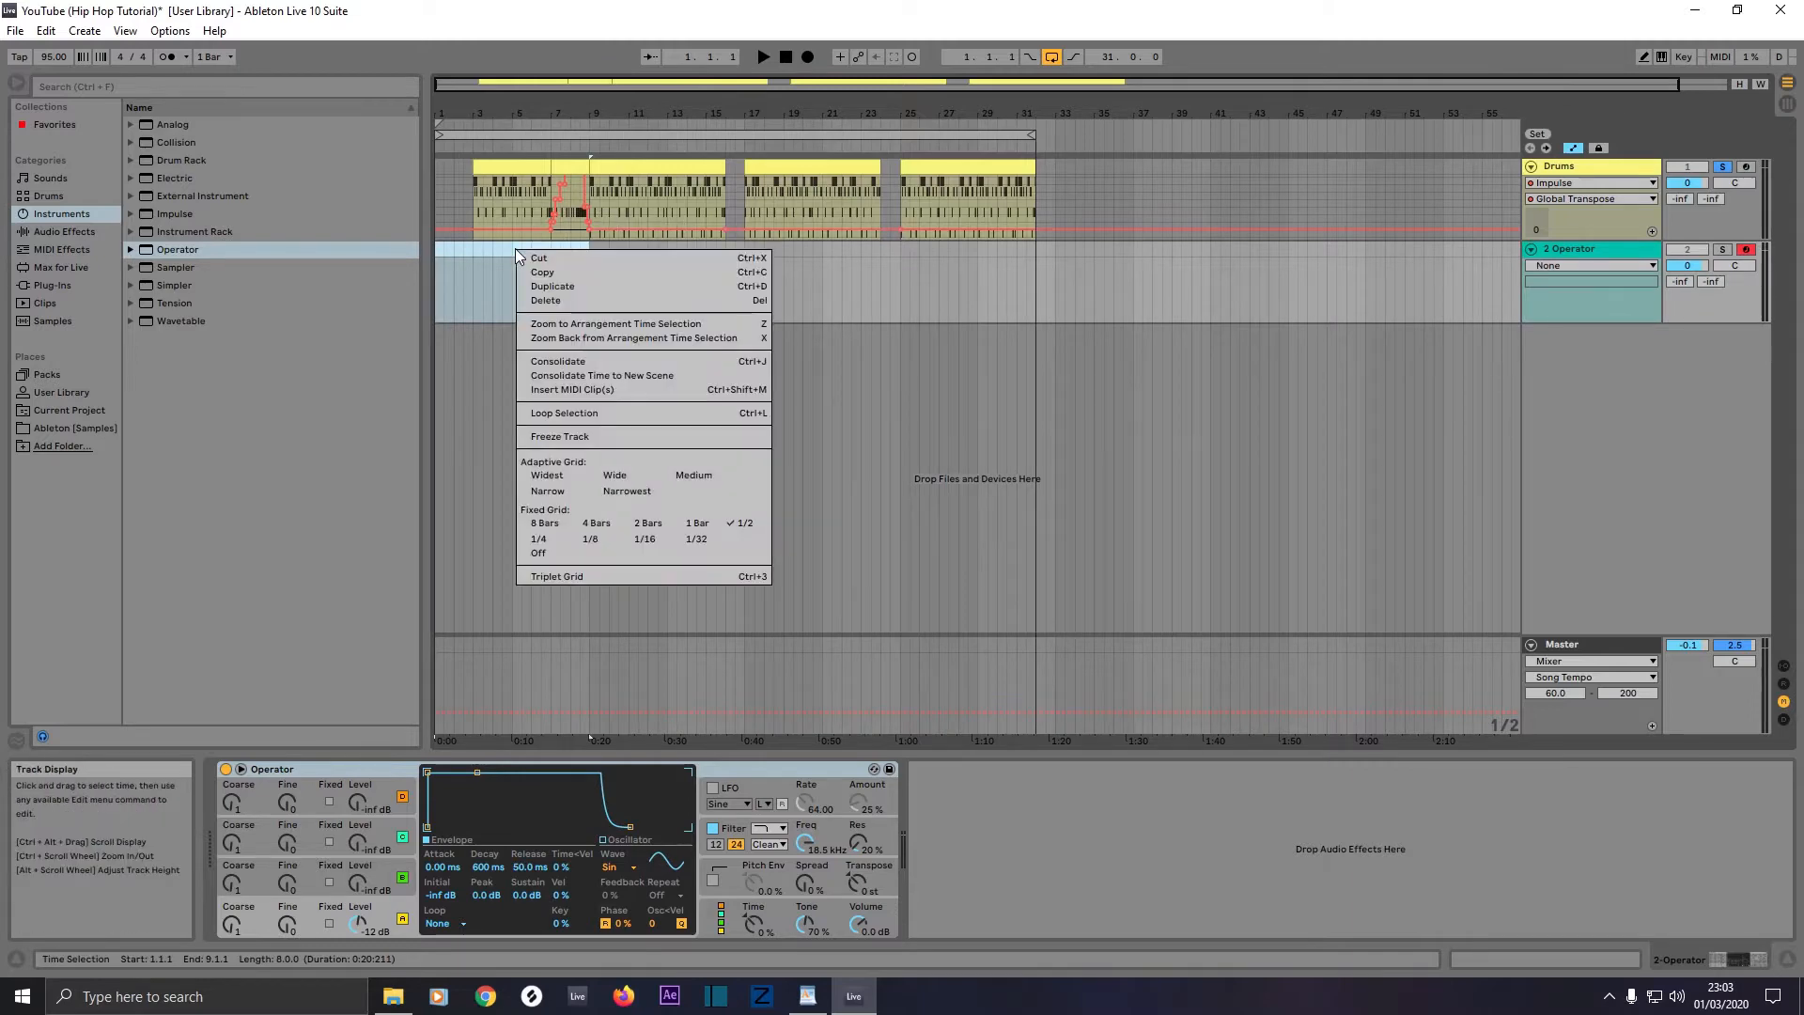
{"action": "left_click", "coordinate": [555, 389]}
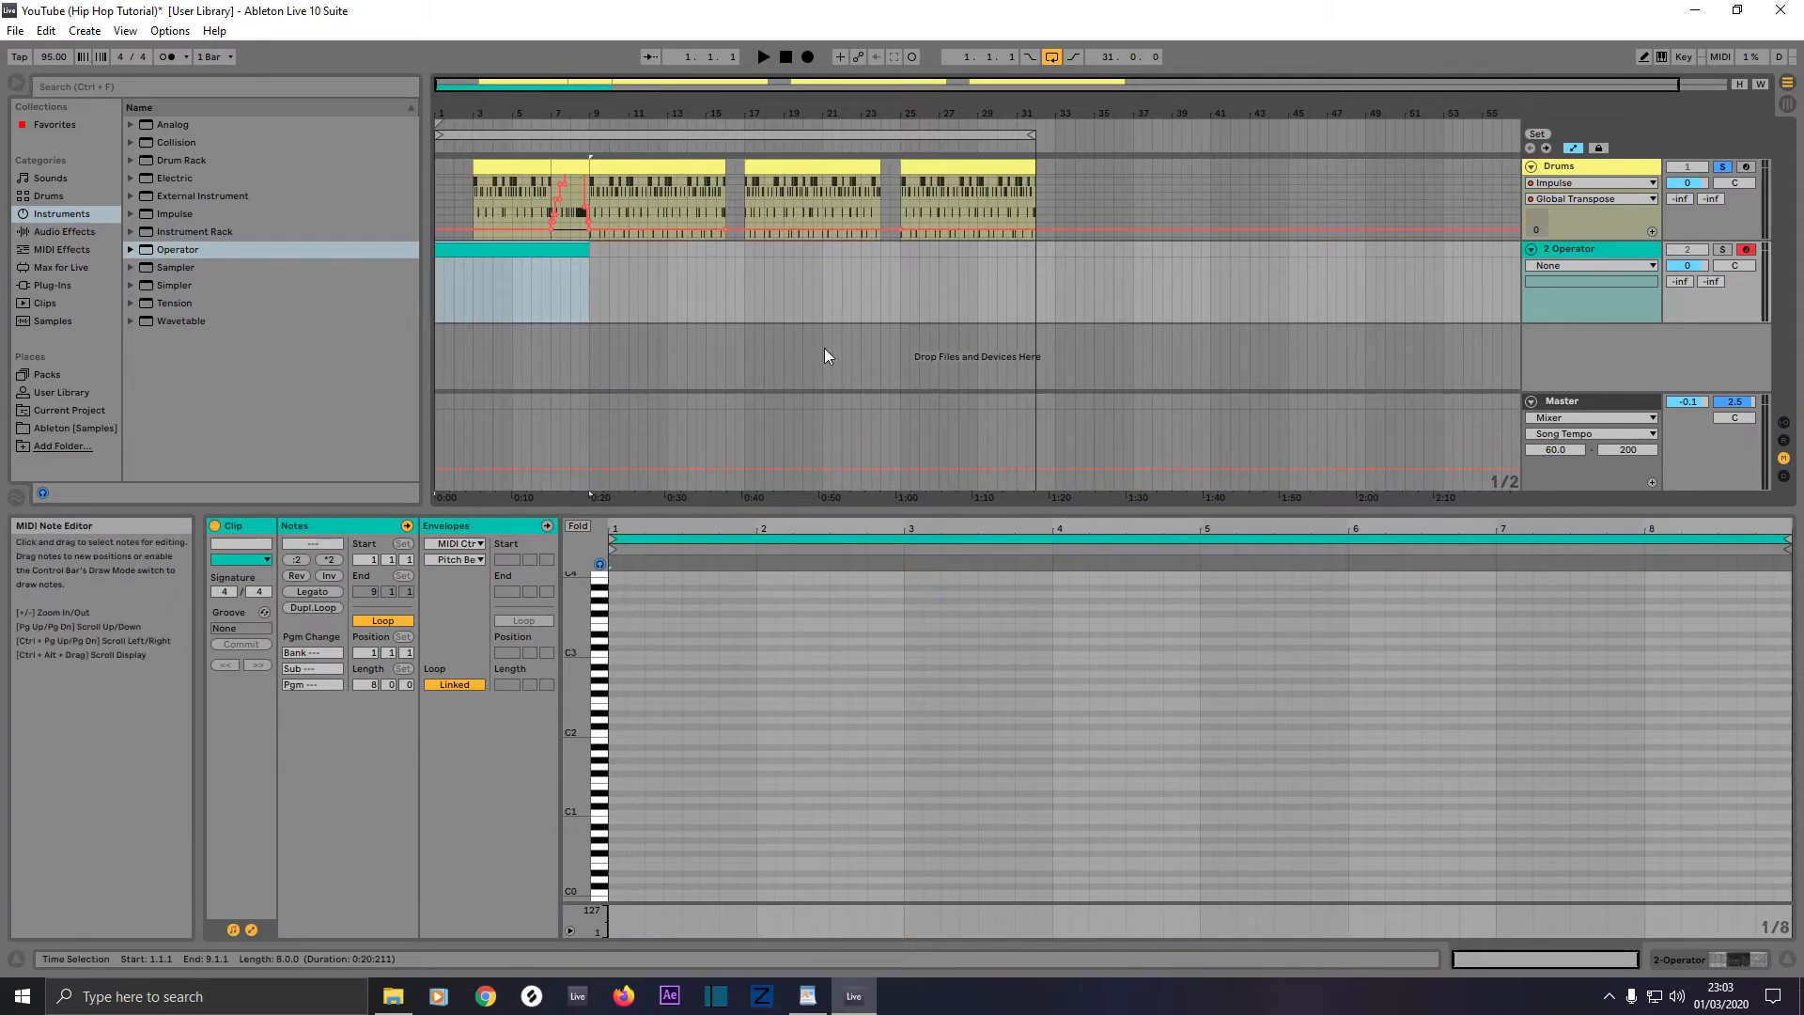
{"action": "left_click", "coordinate": [1737, 959]}
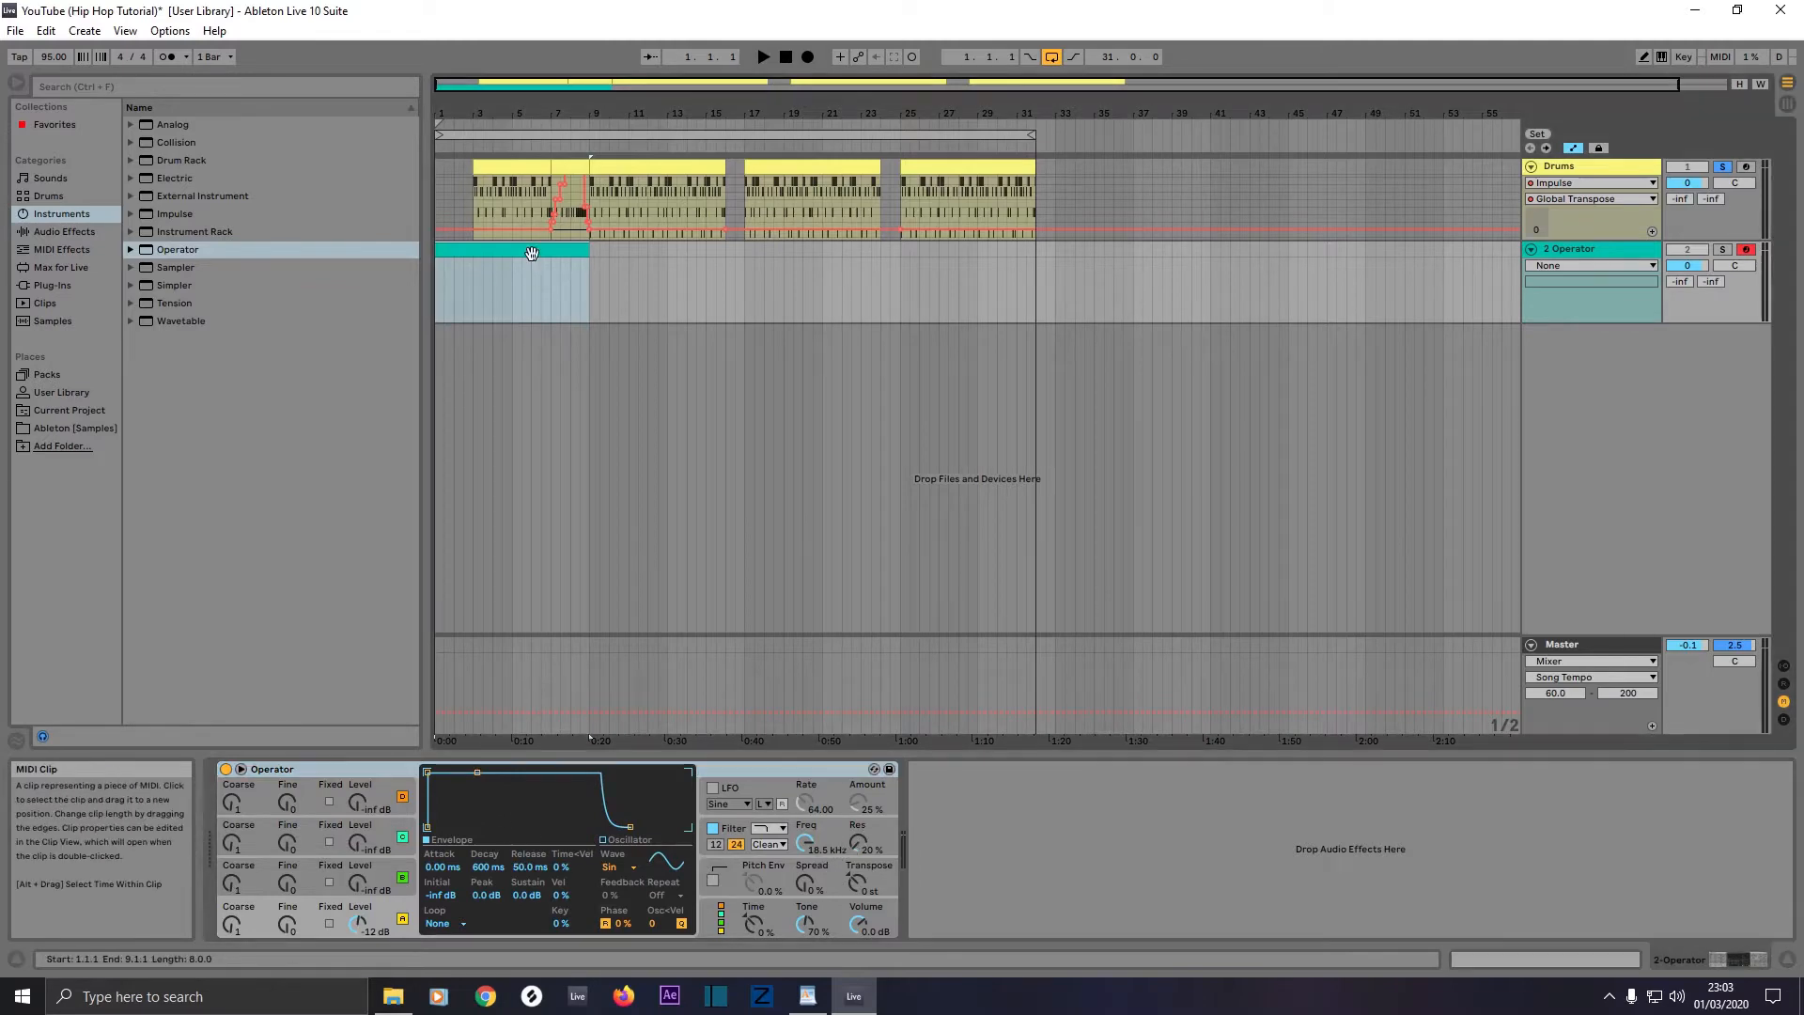
Step: Draw a one-bar D0 note at the start of the Operator track's new MIDI clip
{"action": "left_click", "coordinate": [1505, 956]}
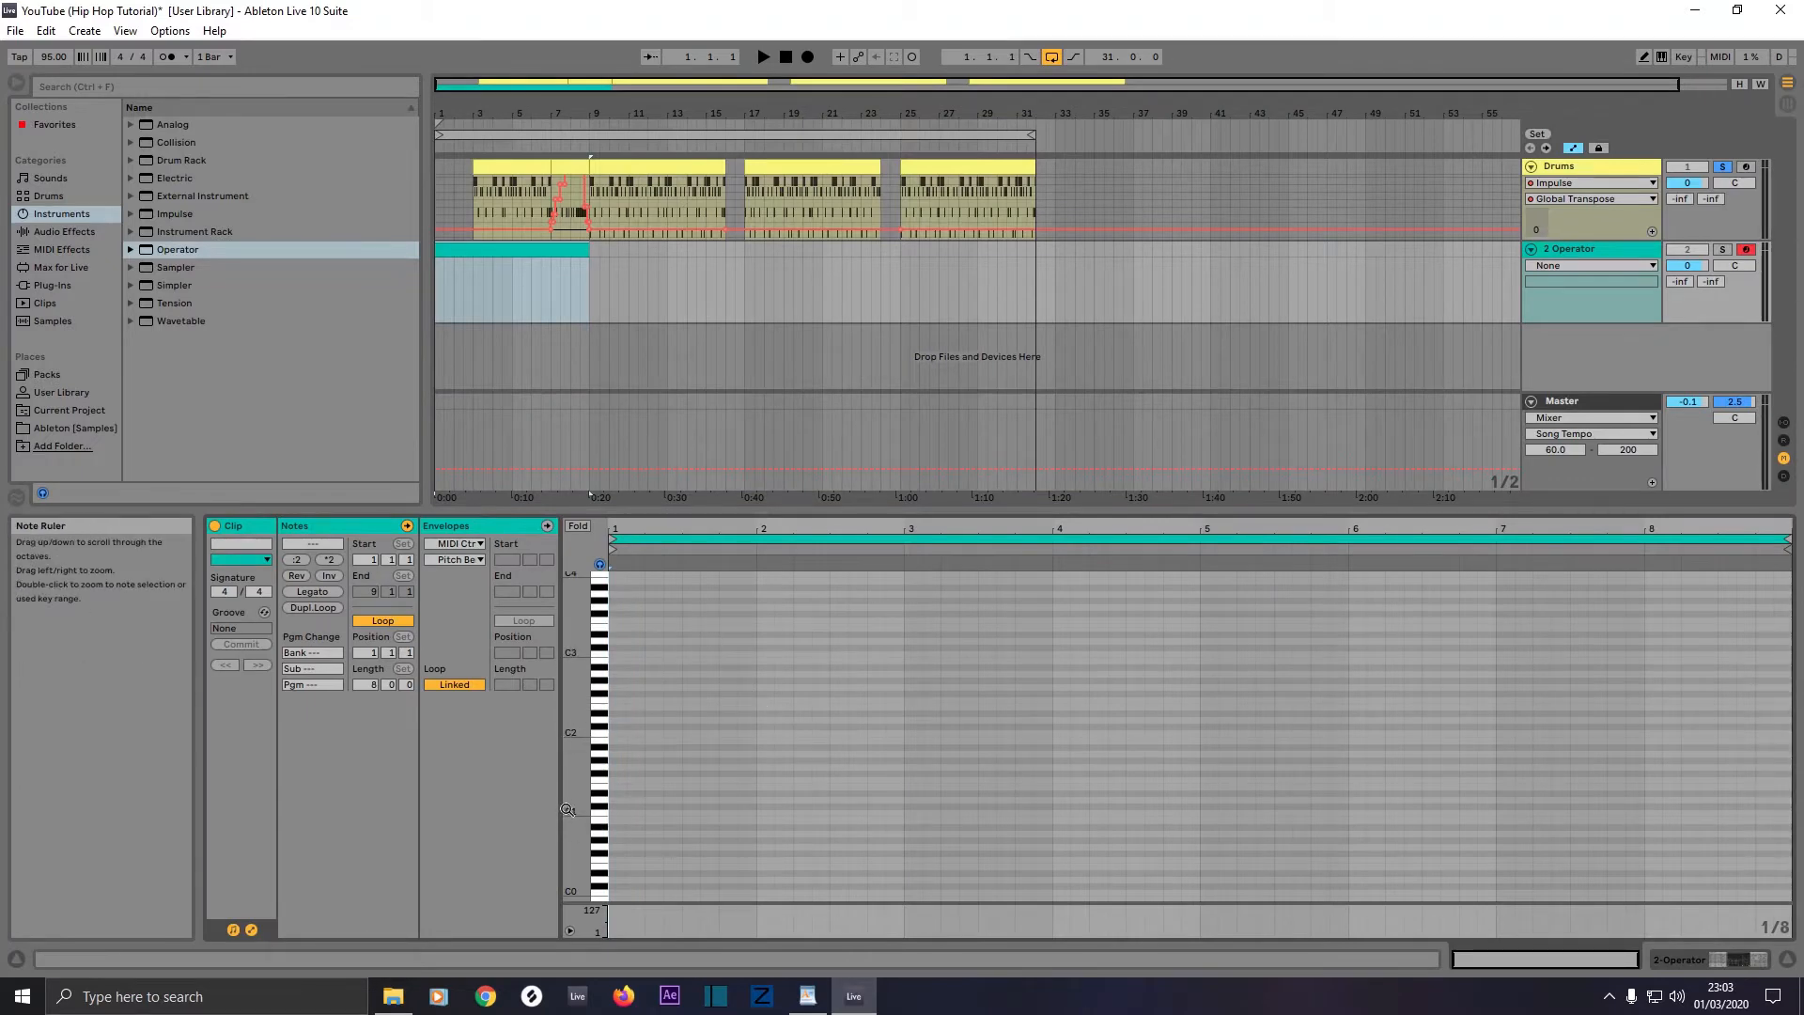
{"action": "scroll", "coordinate": [567, 806], "scroll_direction": "down", "scroll_amount": 4}
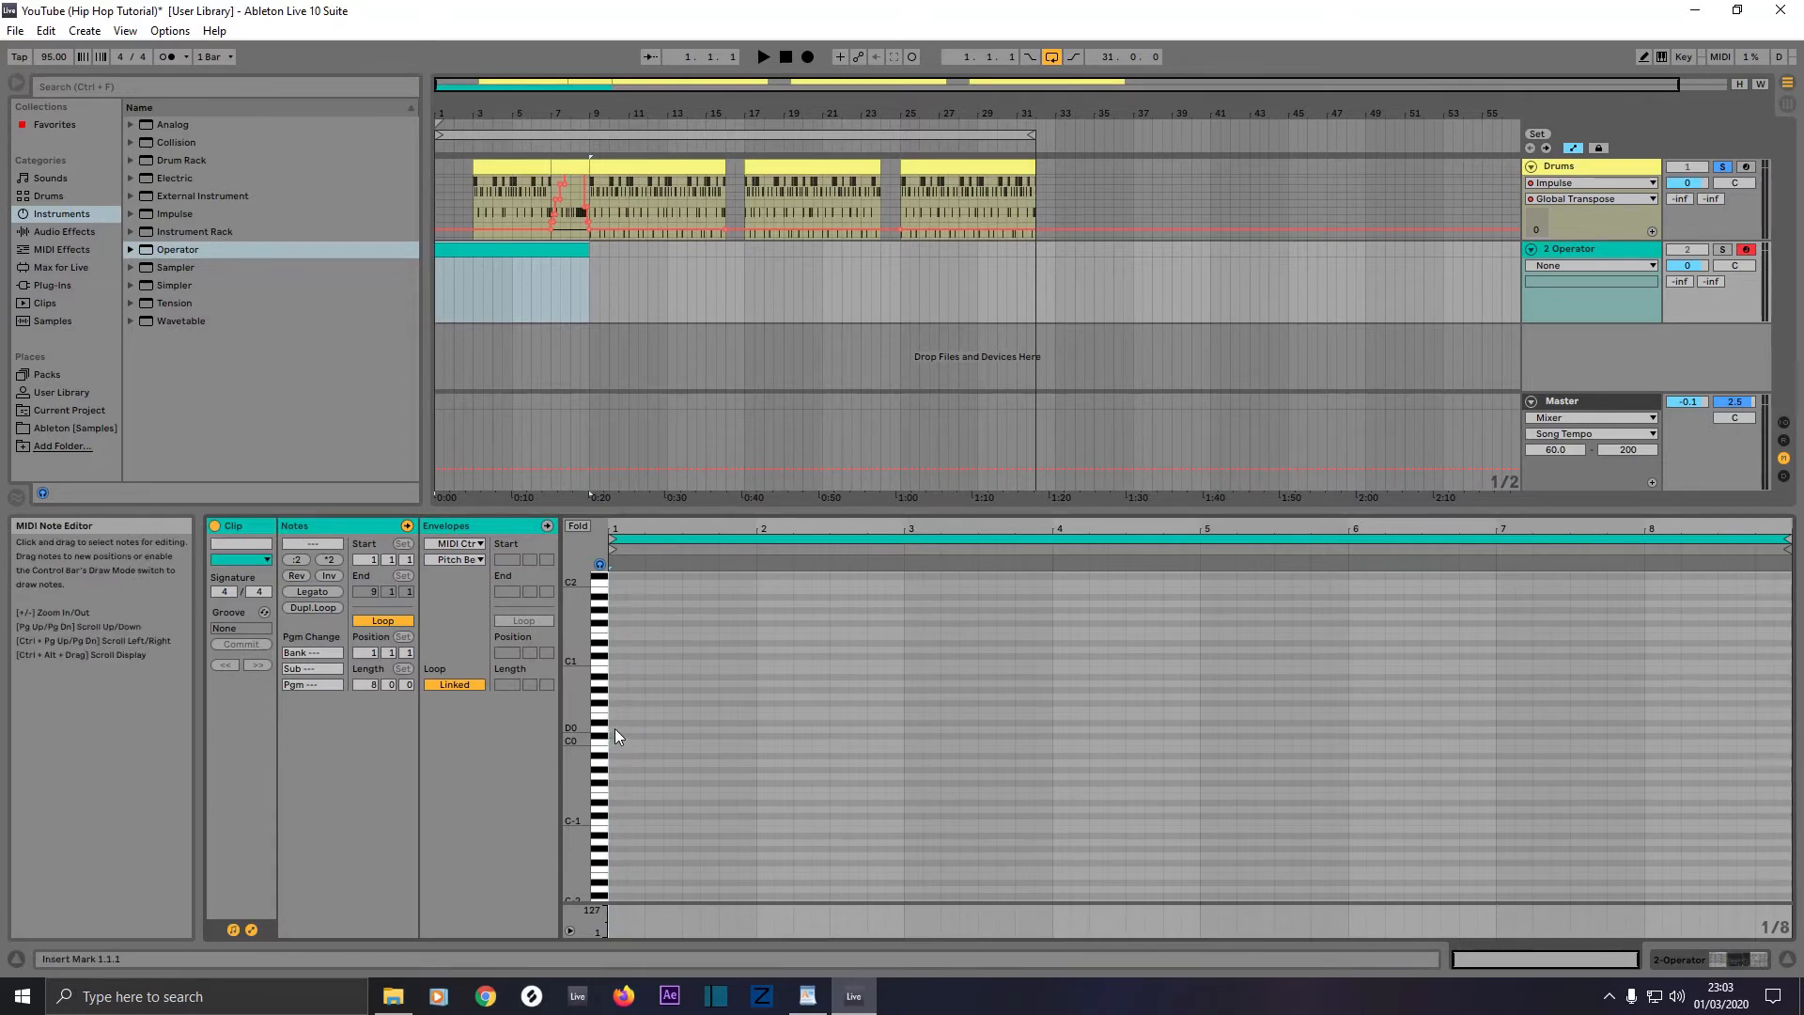
{"action": "key", "text": "b"}
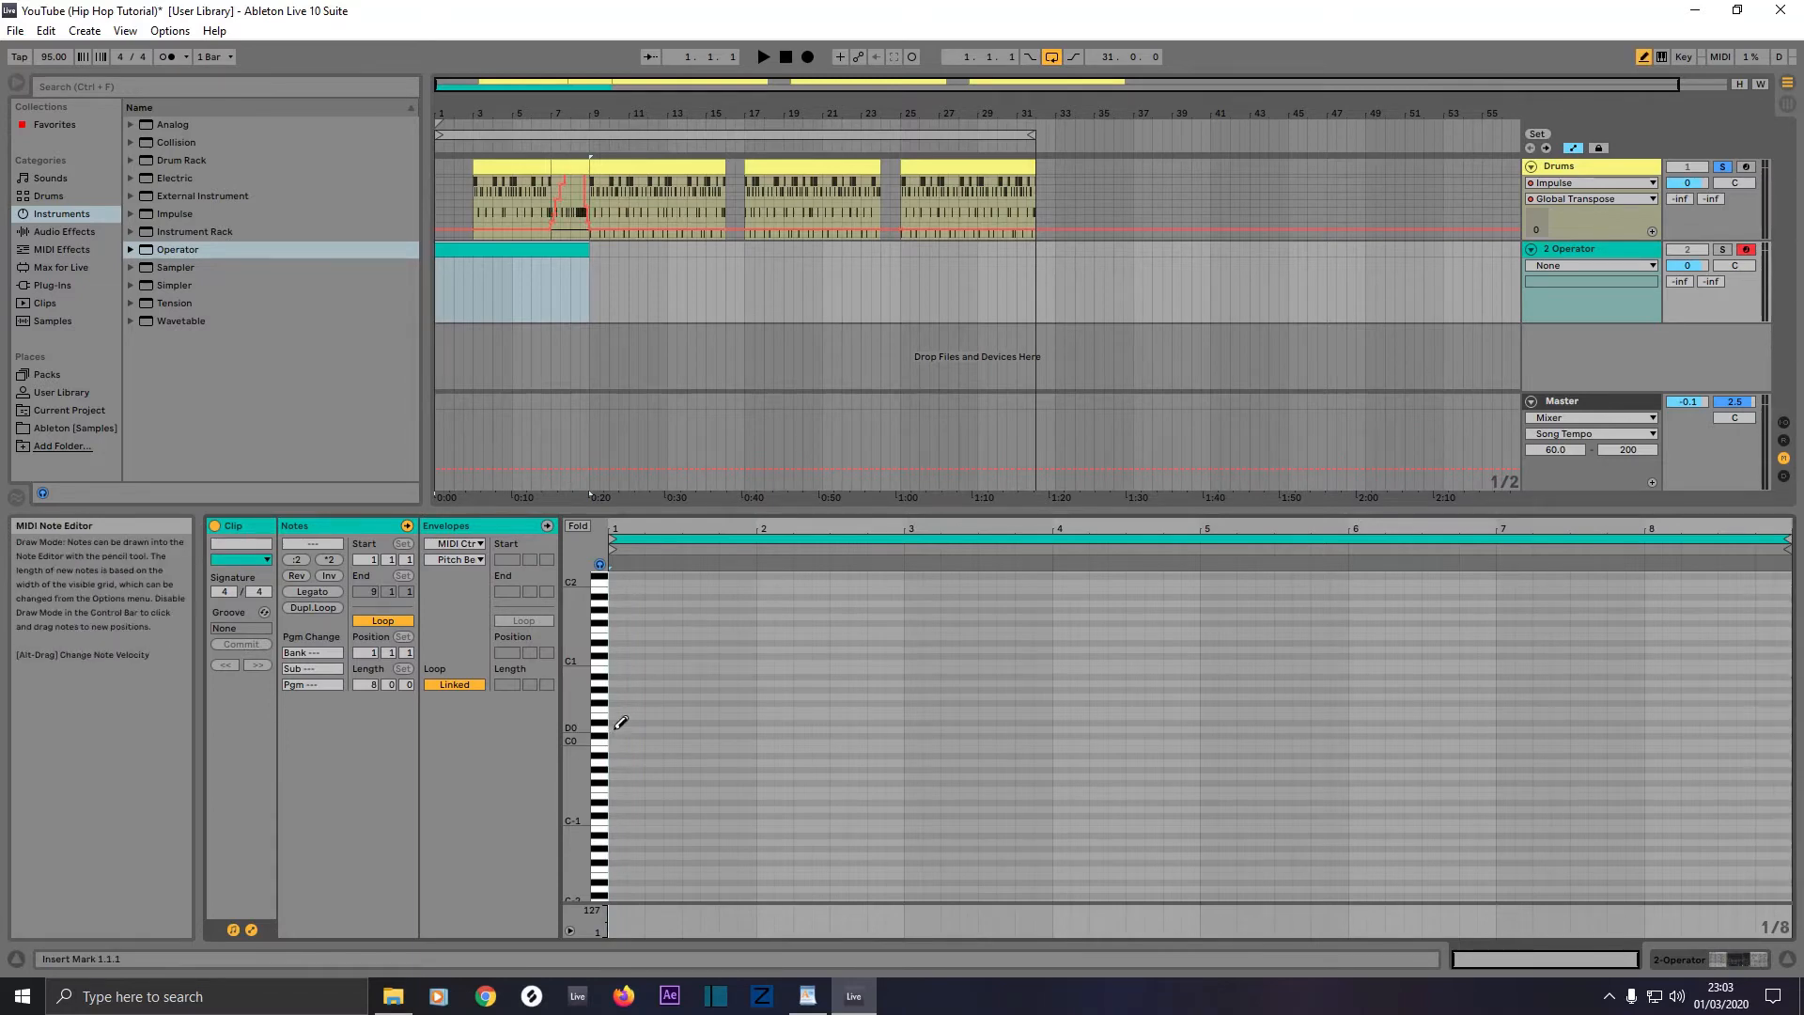
{"action": "left_click", "coordinate": [617, 727]}
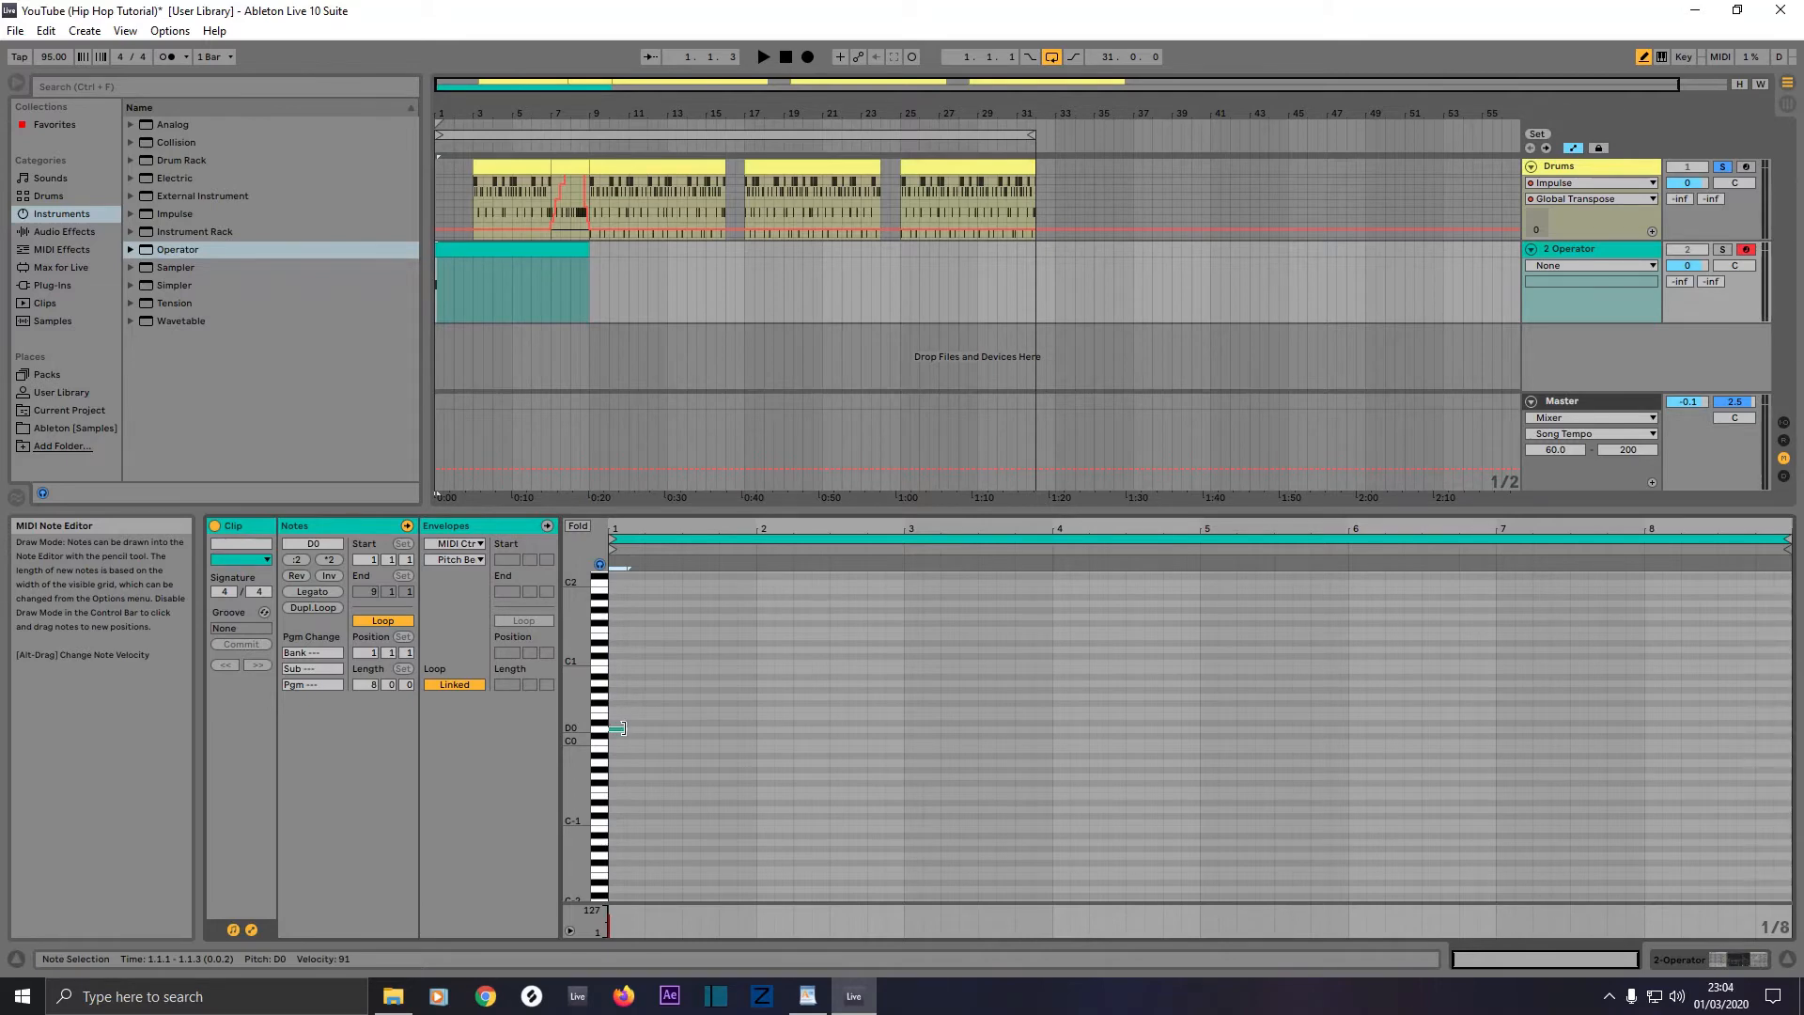
{"action": "left_click_drag", "start_coordinate": [622, 728], "coordinate": [759, 724]}
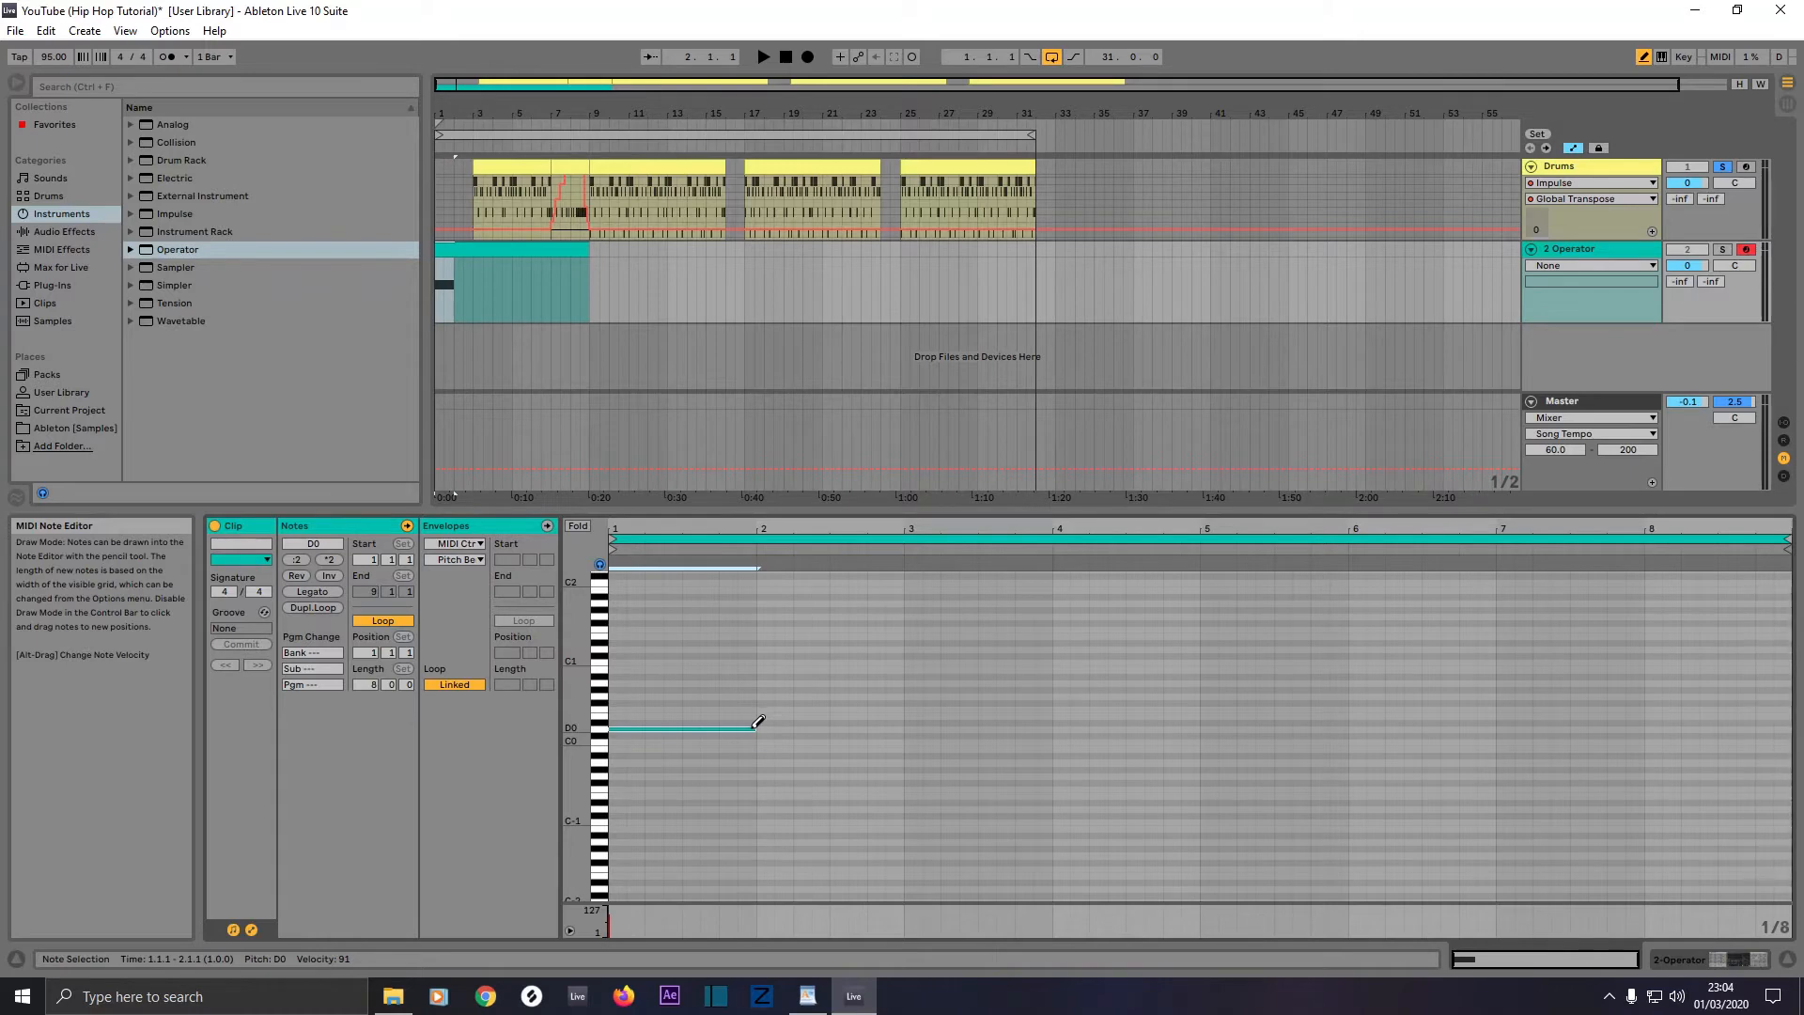
Step: Duplicate the D0 note into each of bars 2 to 8, and shorten the bar 1 note's end by 1/8
{"action": "key", "text": "ctrl+d"}
{"action": "key", "text": "ctrl+d"}
{"action": "key", "text": "ctrl+d"}
{"action": "key", "text": "ctrl+d"}
{"action": "key", "text": "ctrl+d"}
{"action": "key", "text": "ctrl+d"}
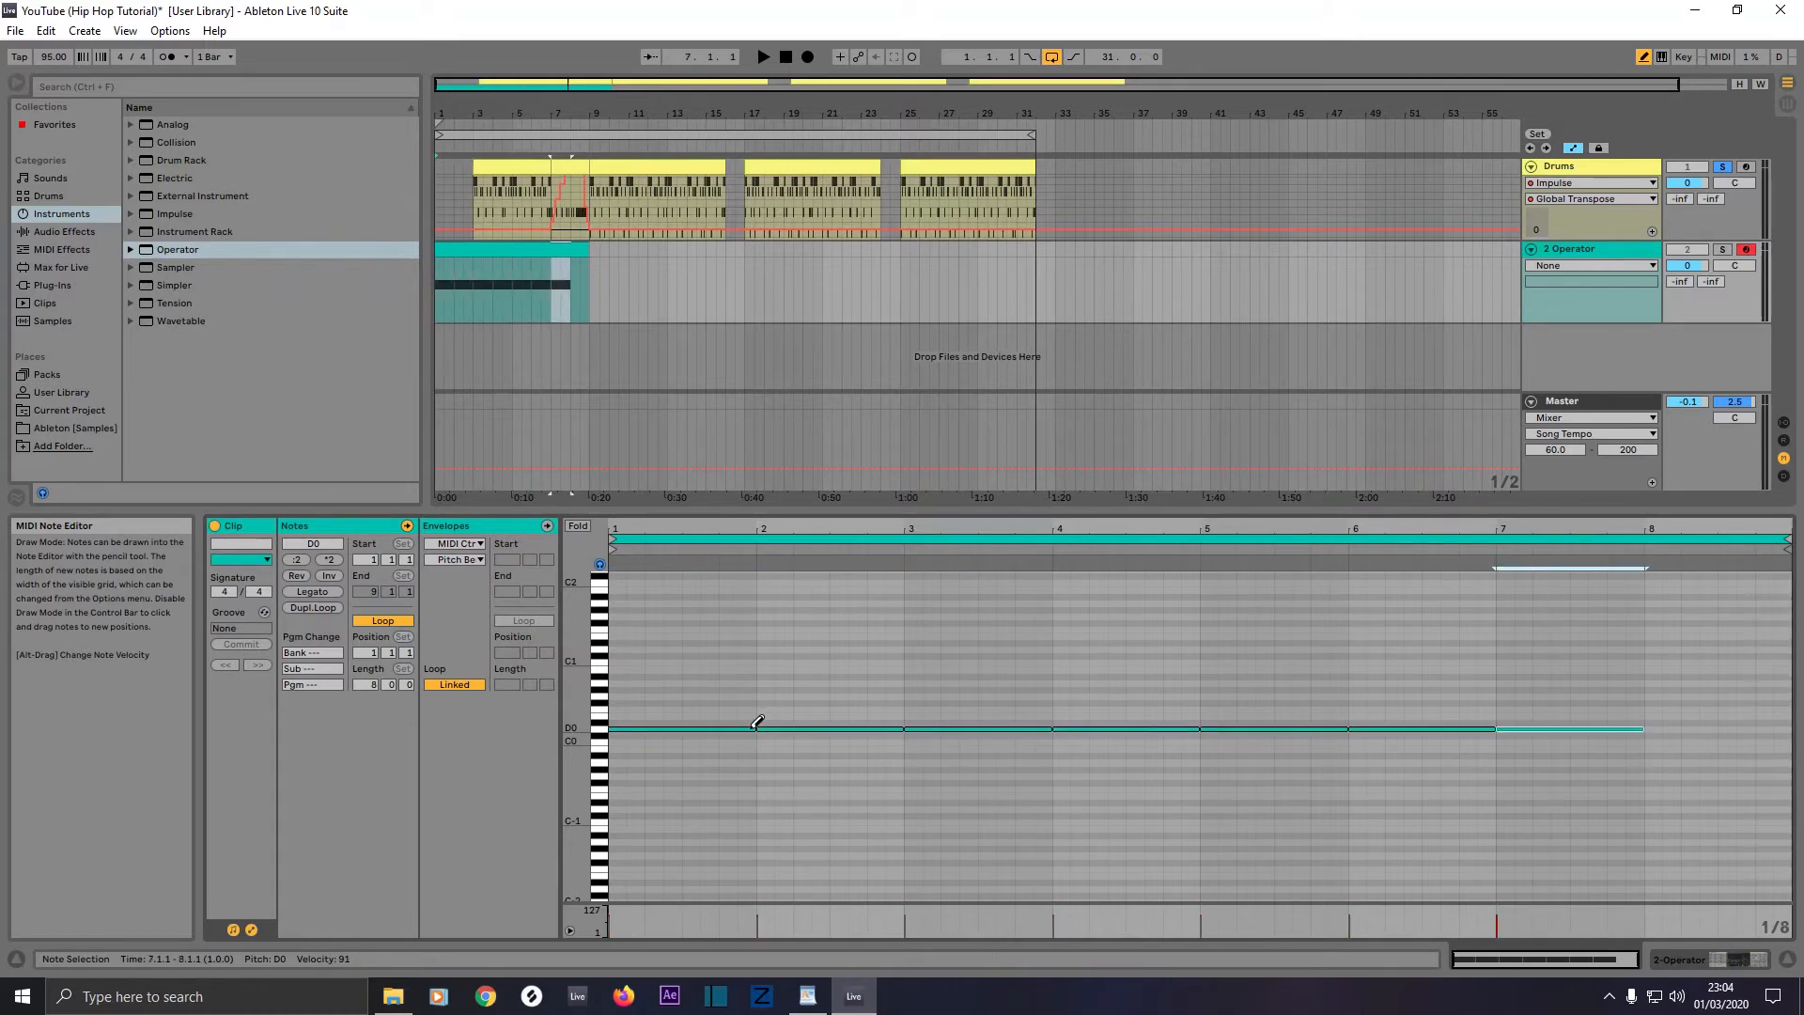
{"action": "key", "text": "ctrl+d"}
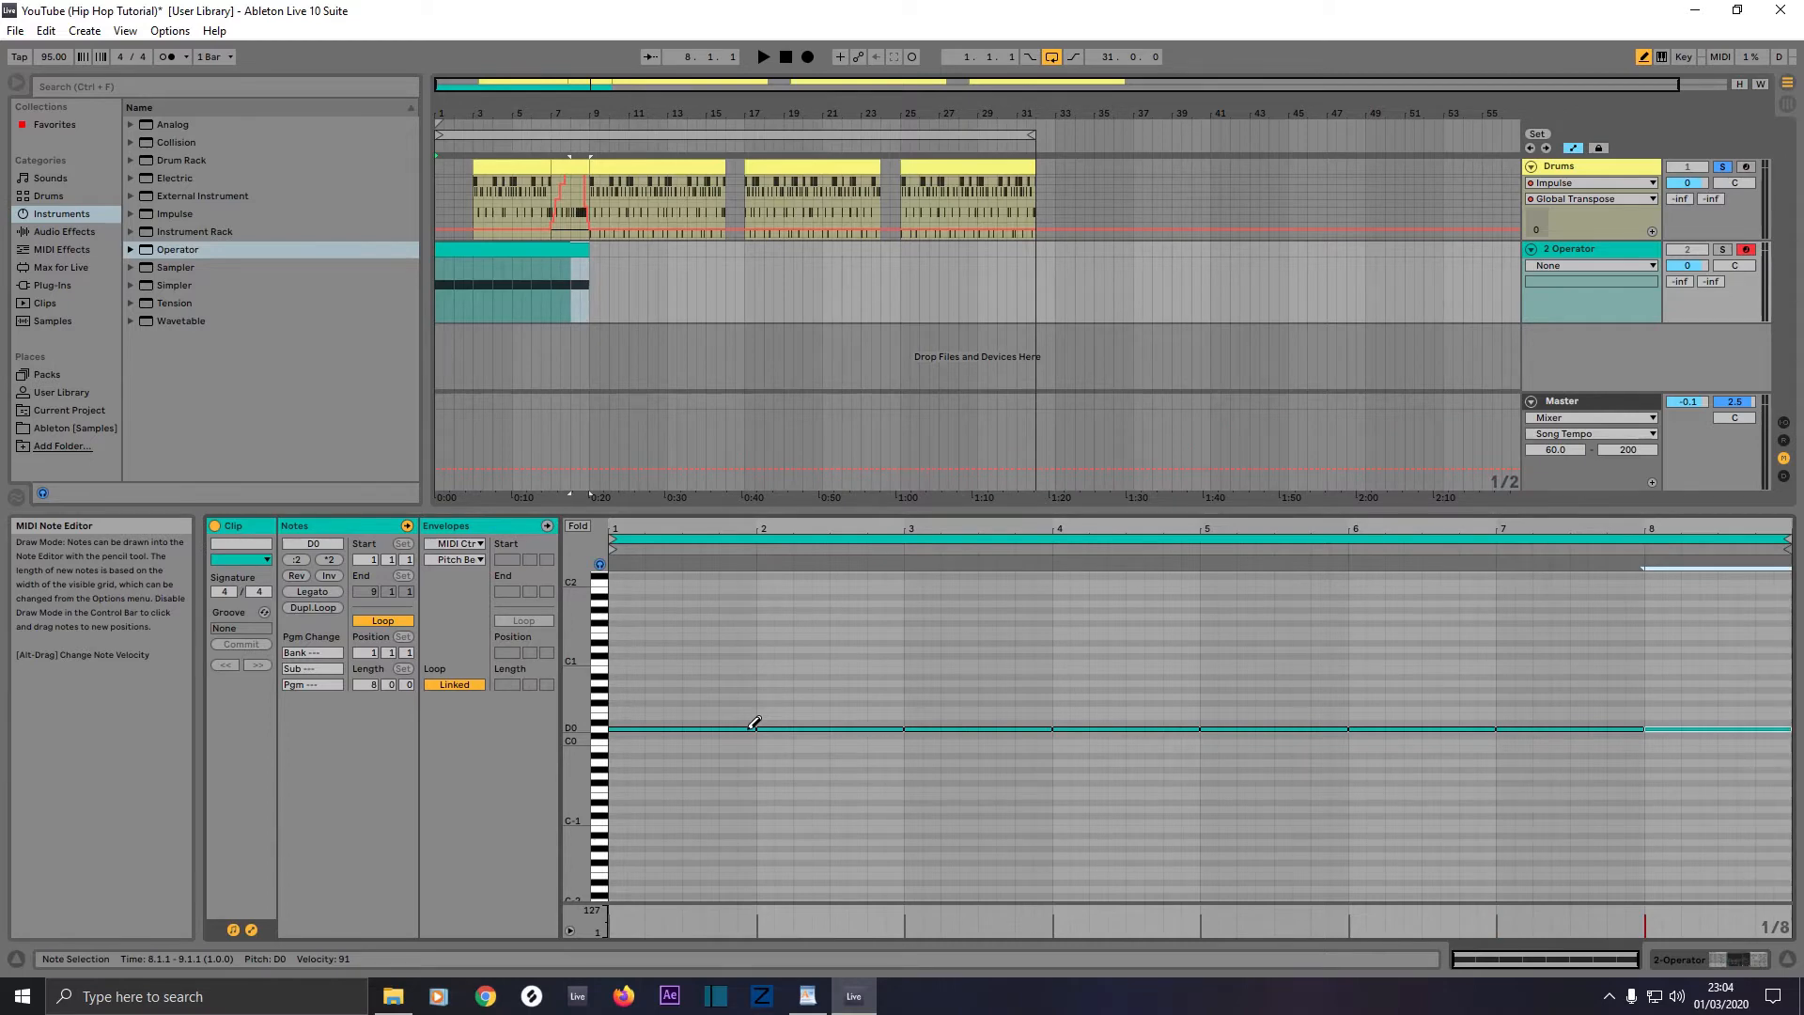
{"action": "left_click", "coordinate": [754, 723]}
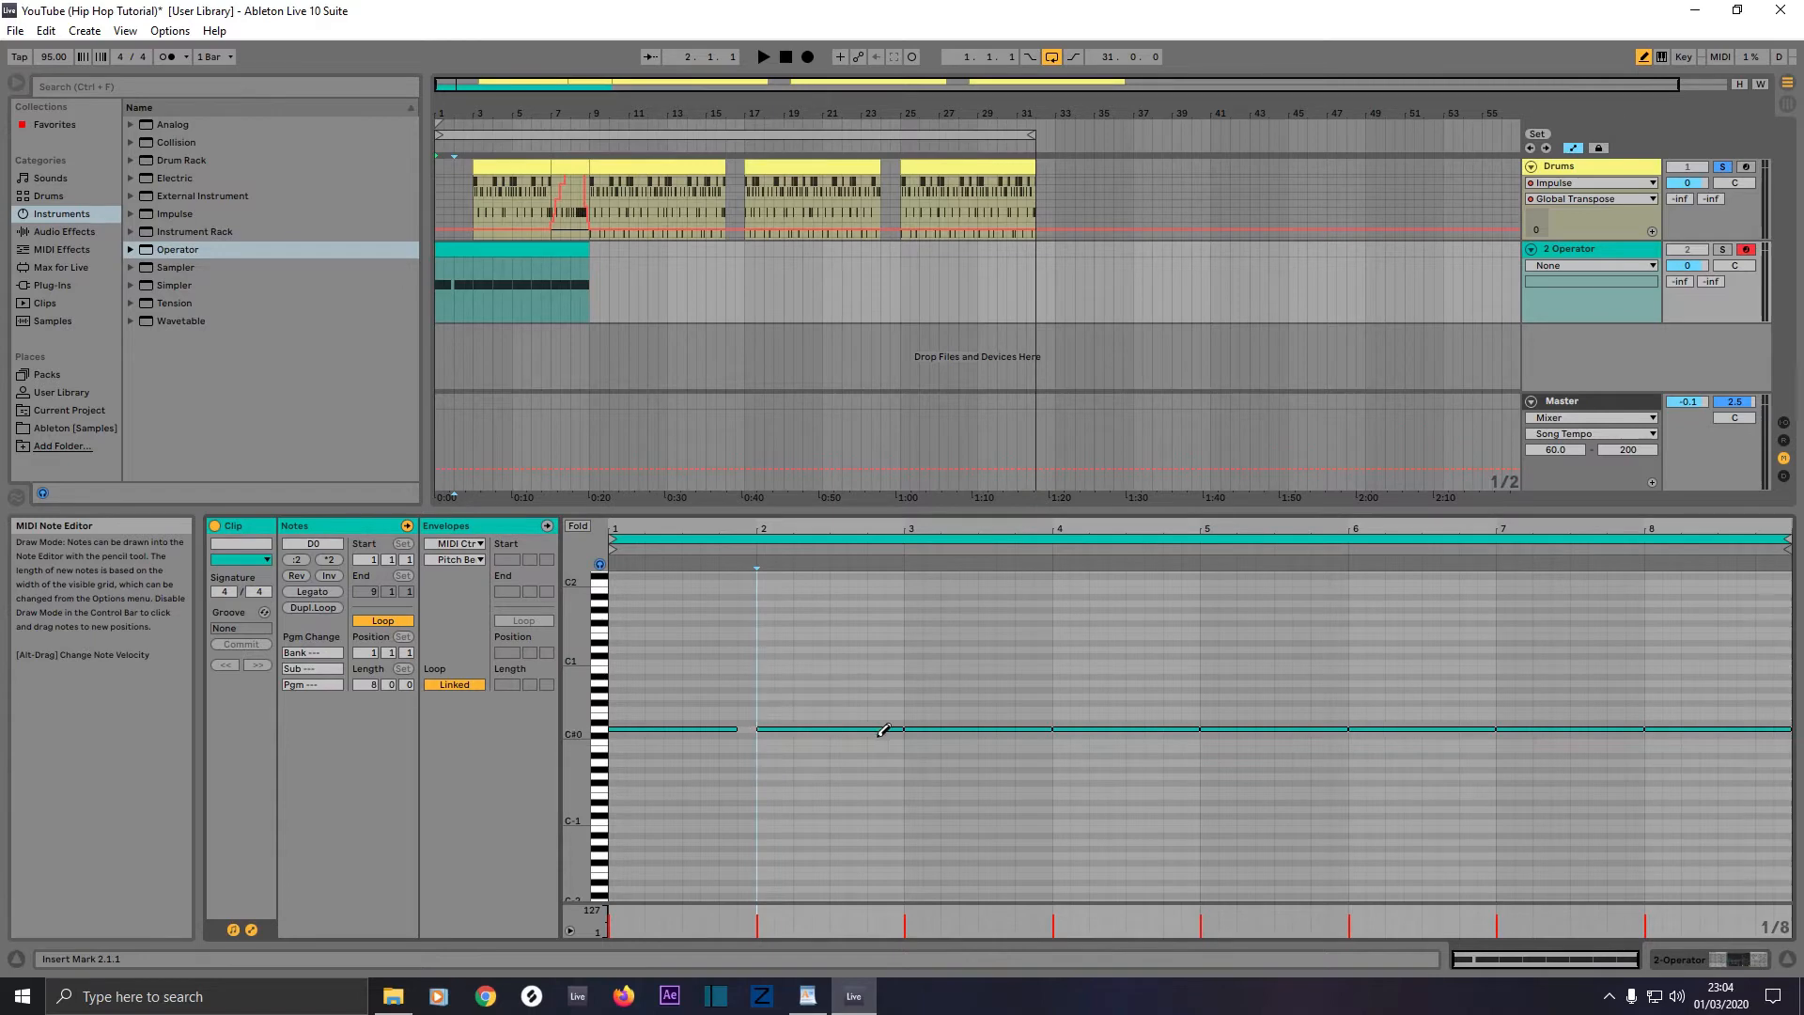
Step: Set the MIDI note editor to a fixed 1/8 grid
{"action": "right_click", "coordinate": [790, 695]}
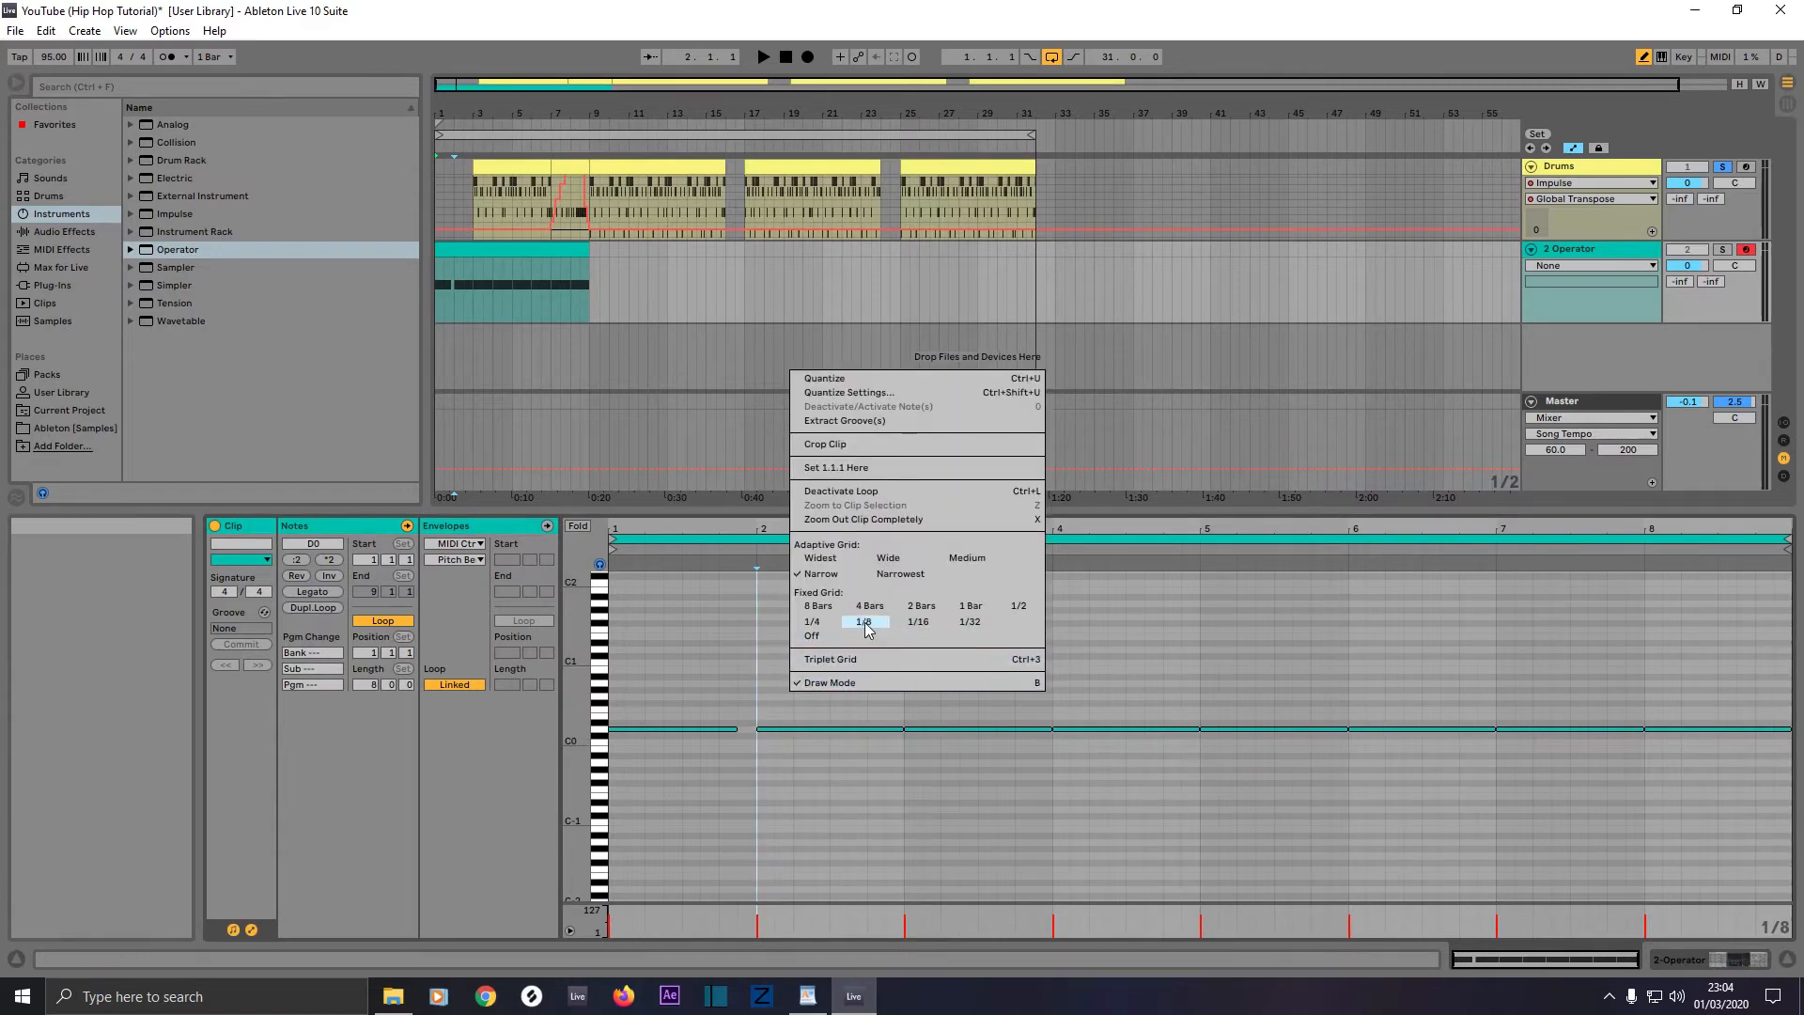
{"action": "left_click", "coordinate": [922, 621]}
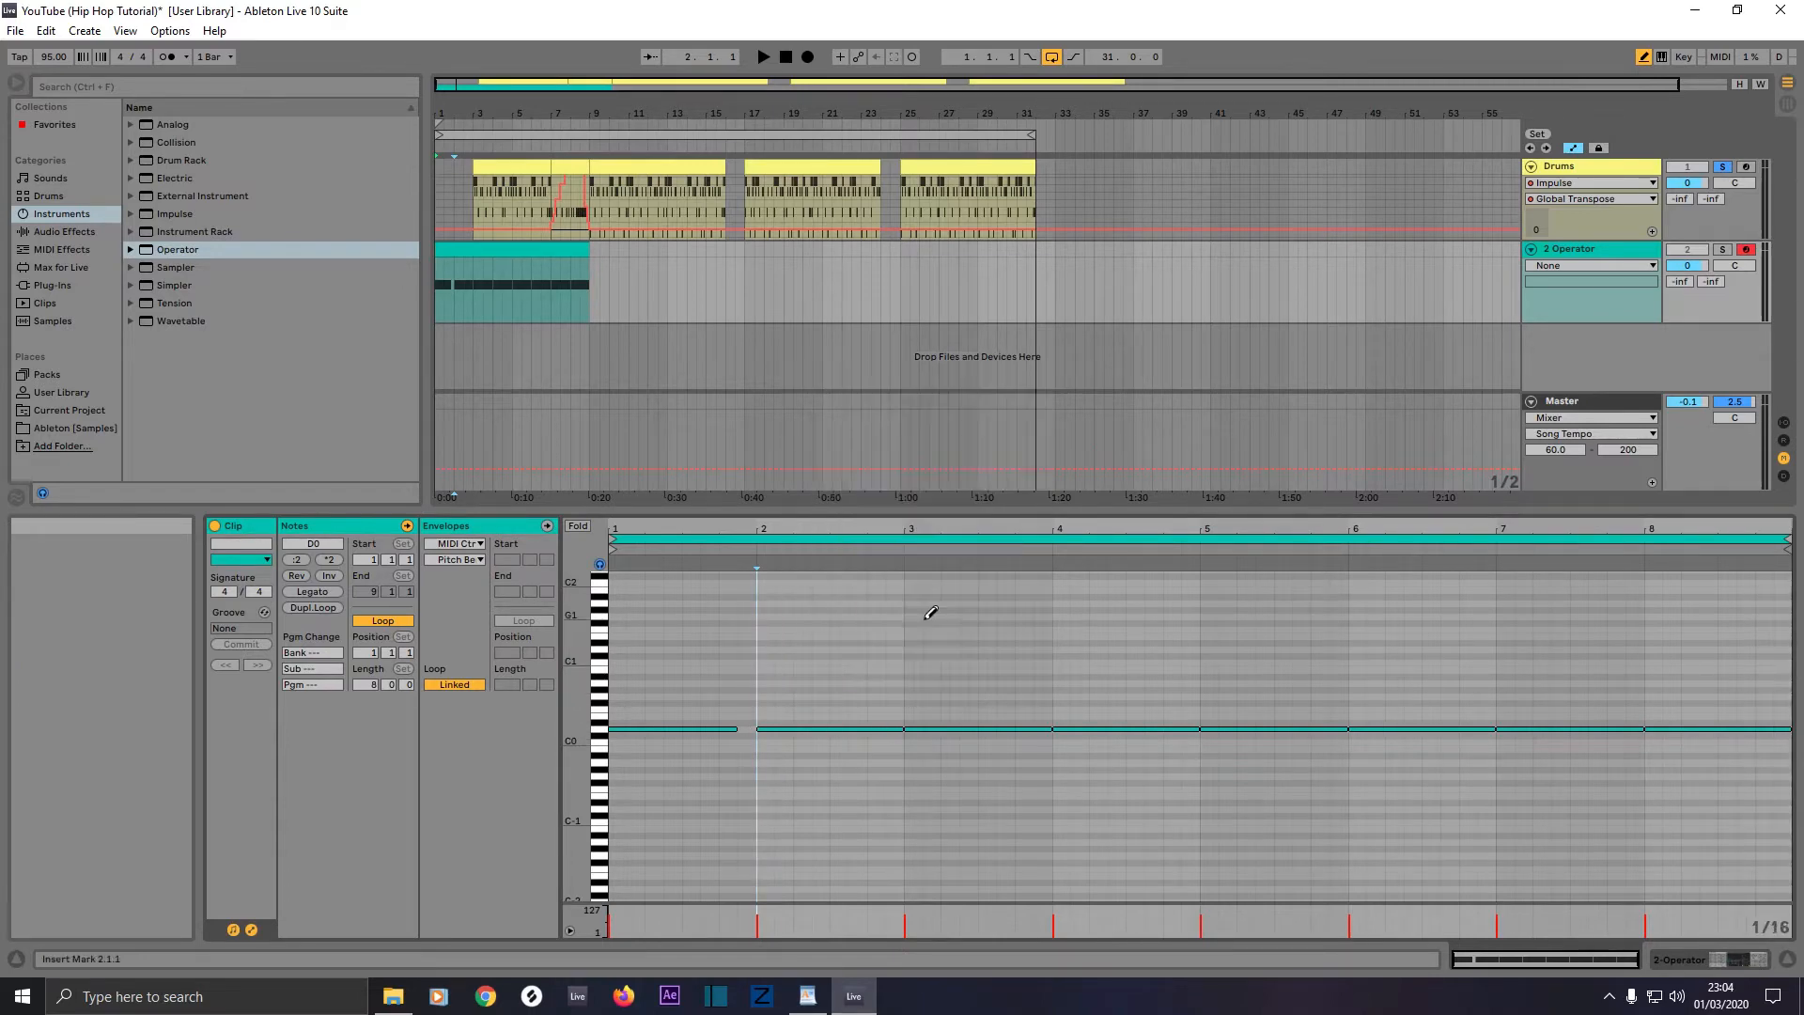
{"action": "right_click", "coordinate": [792, 669]}
{"action": "left_click", "coordinate": [852, 612]}
{"action": "right_click", "coordinate": [815, 649]}
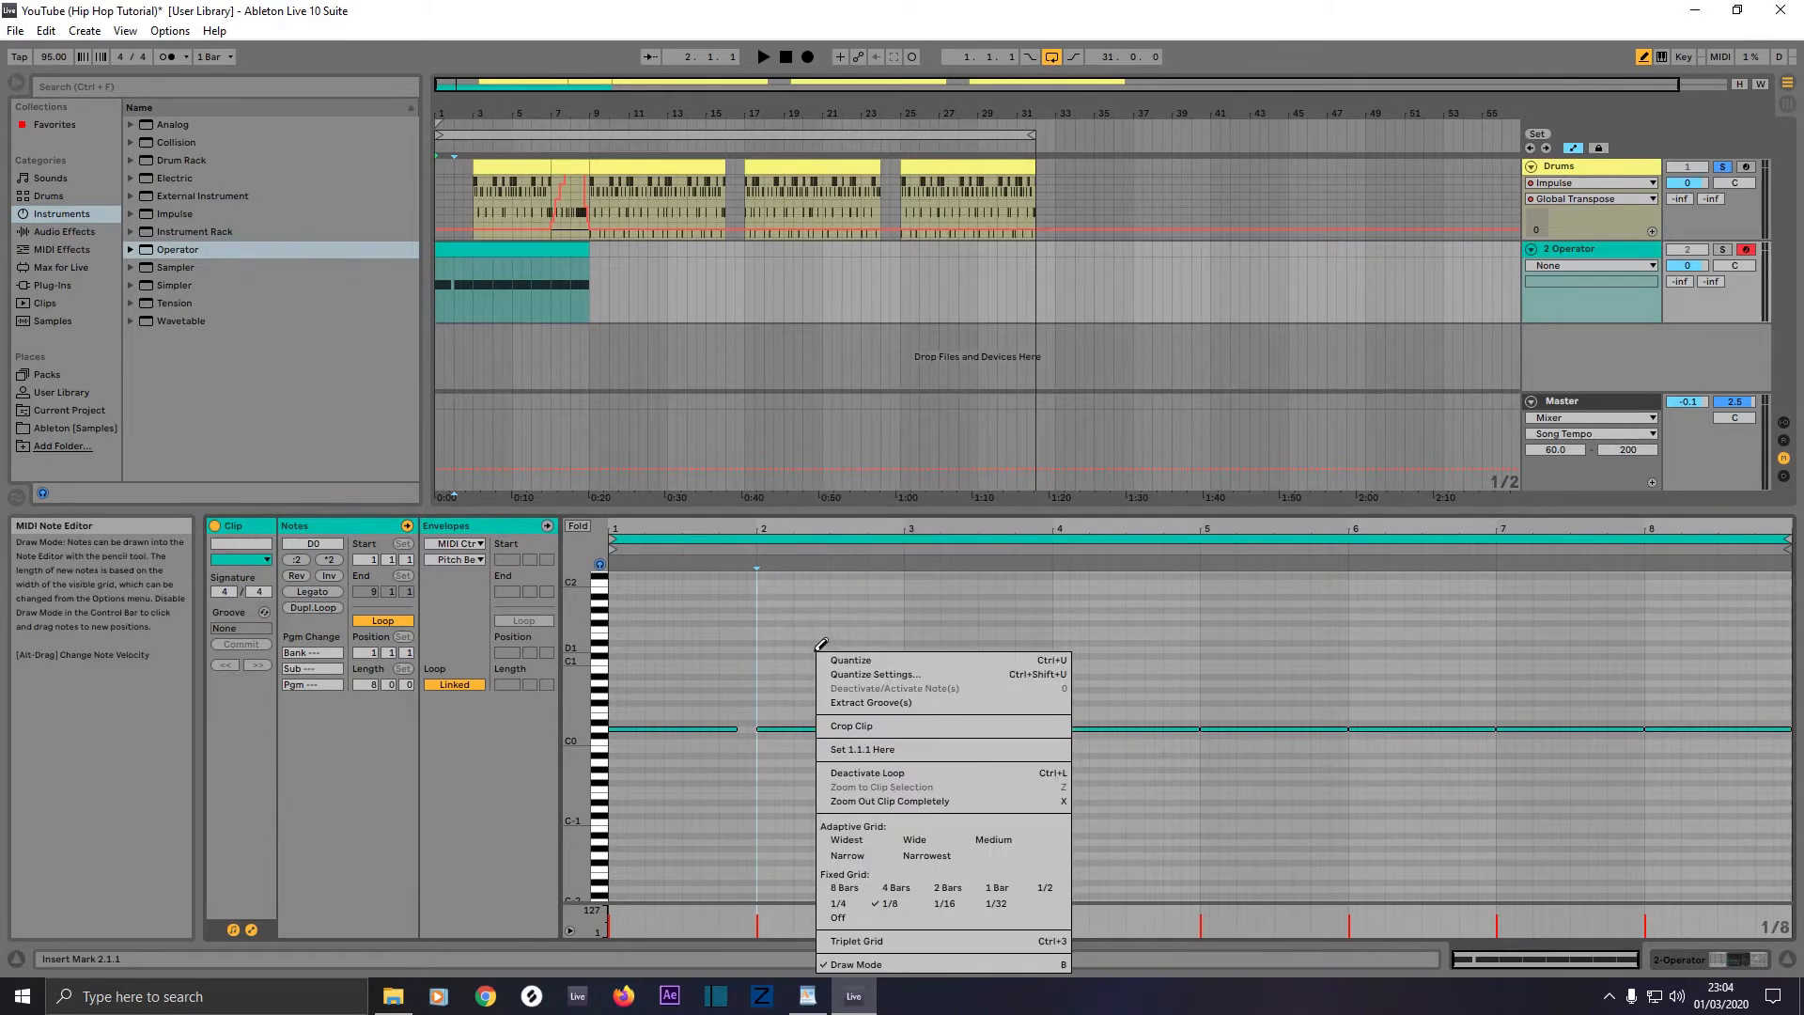
{"action": "left_click", "coordinate": [886, 904]}
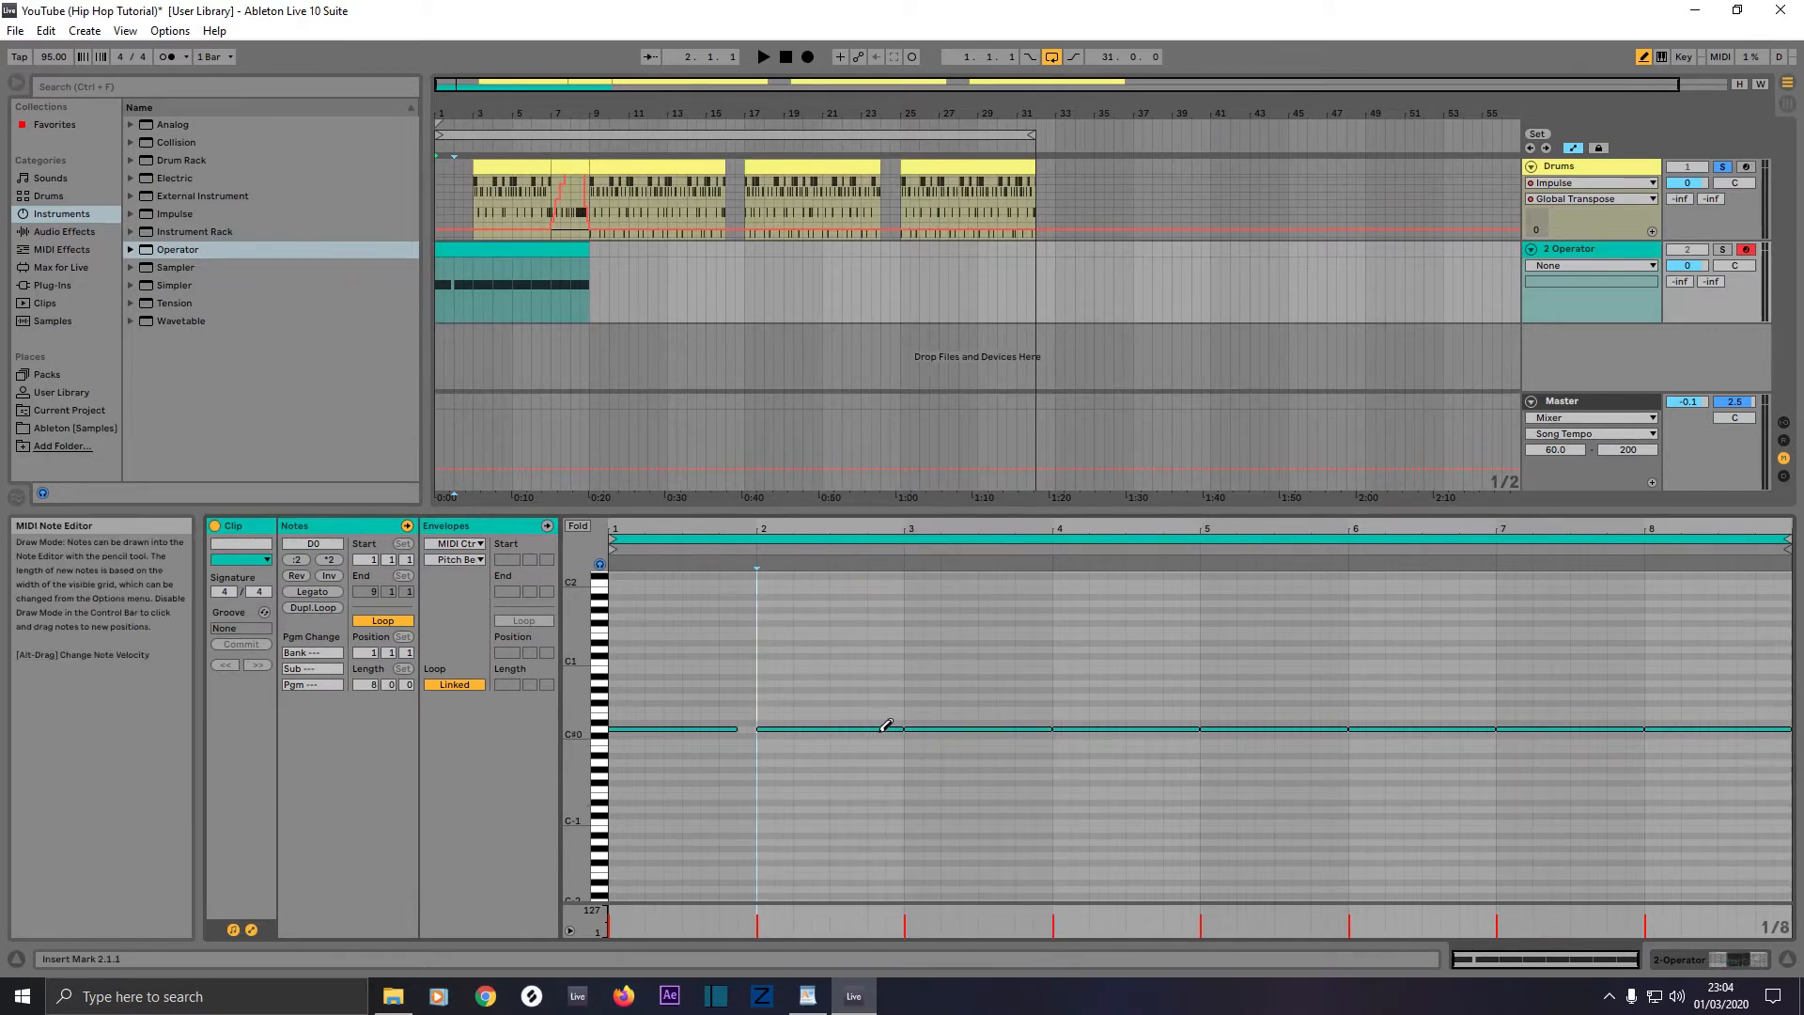
Step: Shorten the ends of the D0 notes in bars 2, 3 and 4 by 2/8, 1/8 and 3/8 respectively
{"action": "left_click_drag", "start_coordinate": [901, 729], "coordinate": [883, 729]}
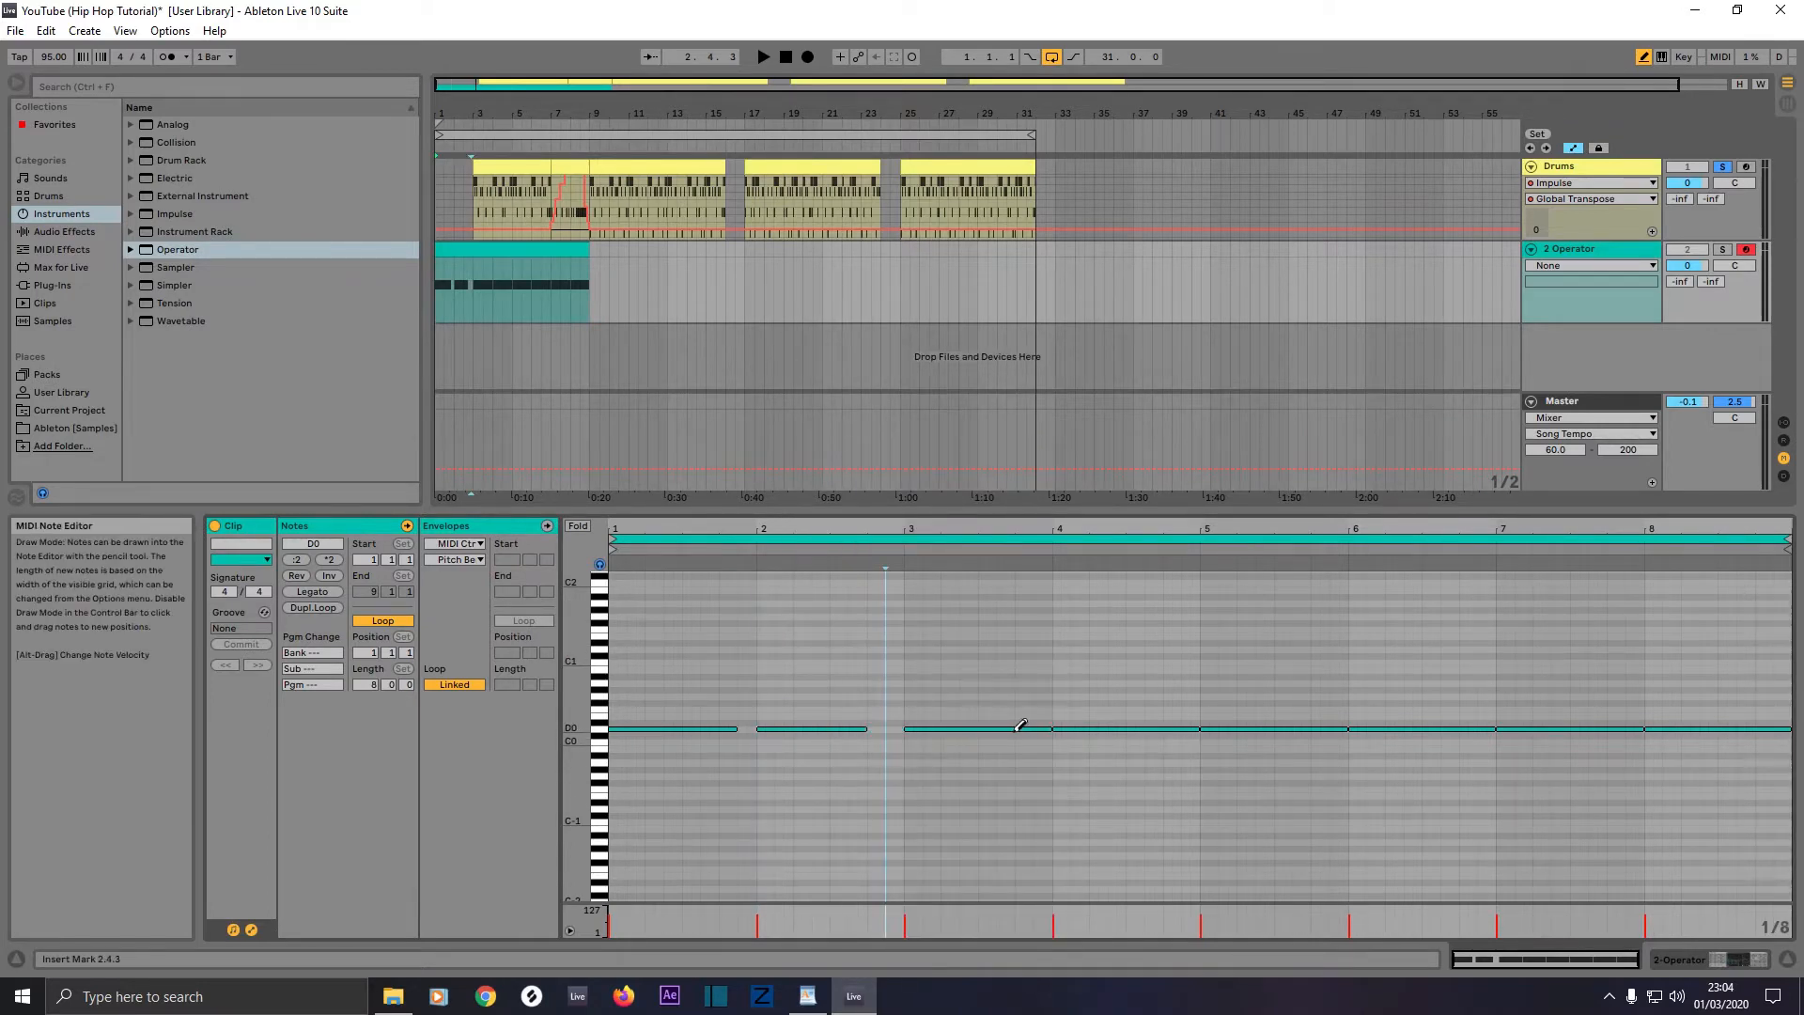
{"action": "left_click", "coordinate": [1044, 728]}
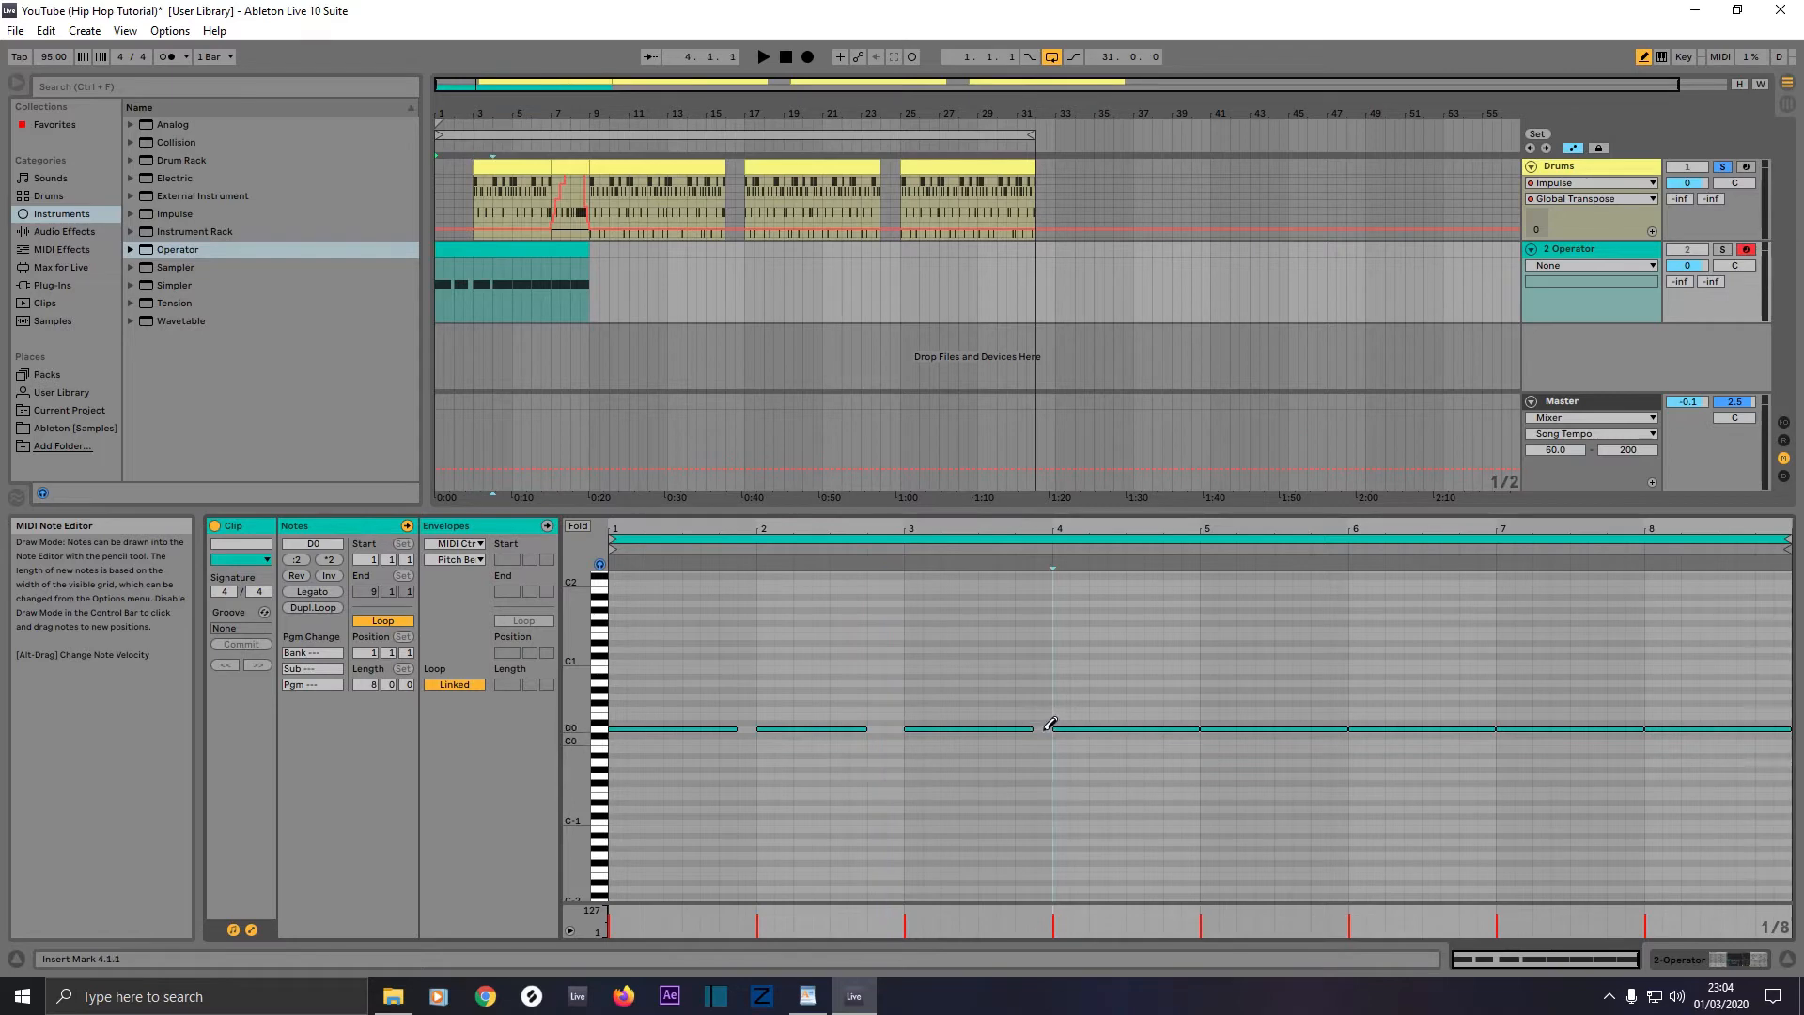
{"action": "left_click", "coordinate": [1189, 729]}
{"action": "left_click_drag", "start_coordinate": [1173, 729], "coordinate": [1157, 729]}
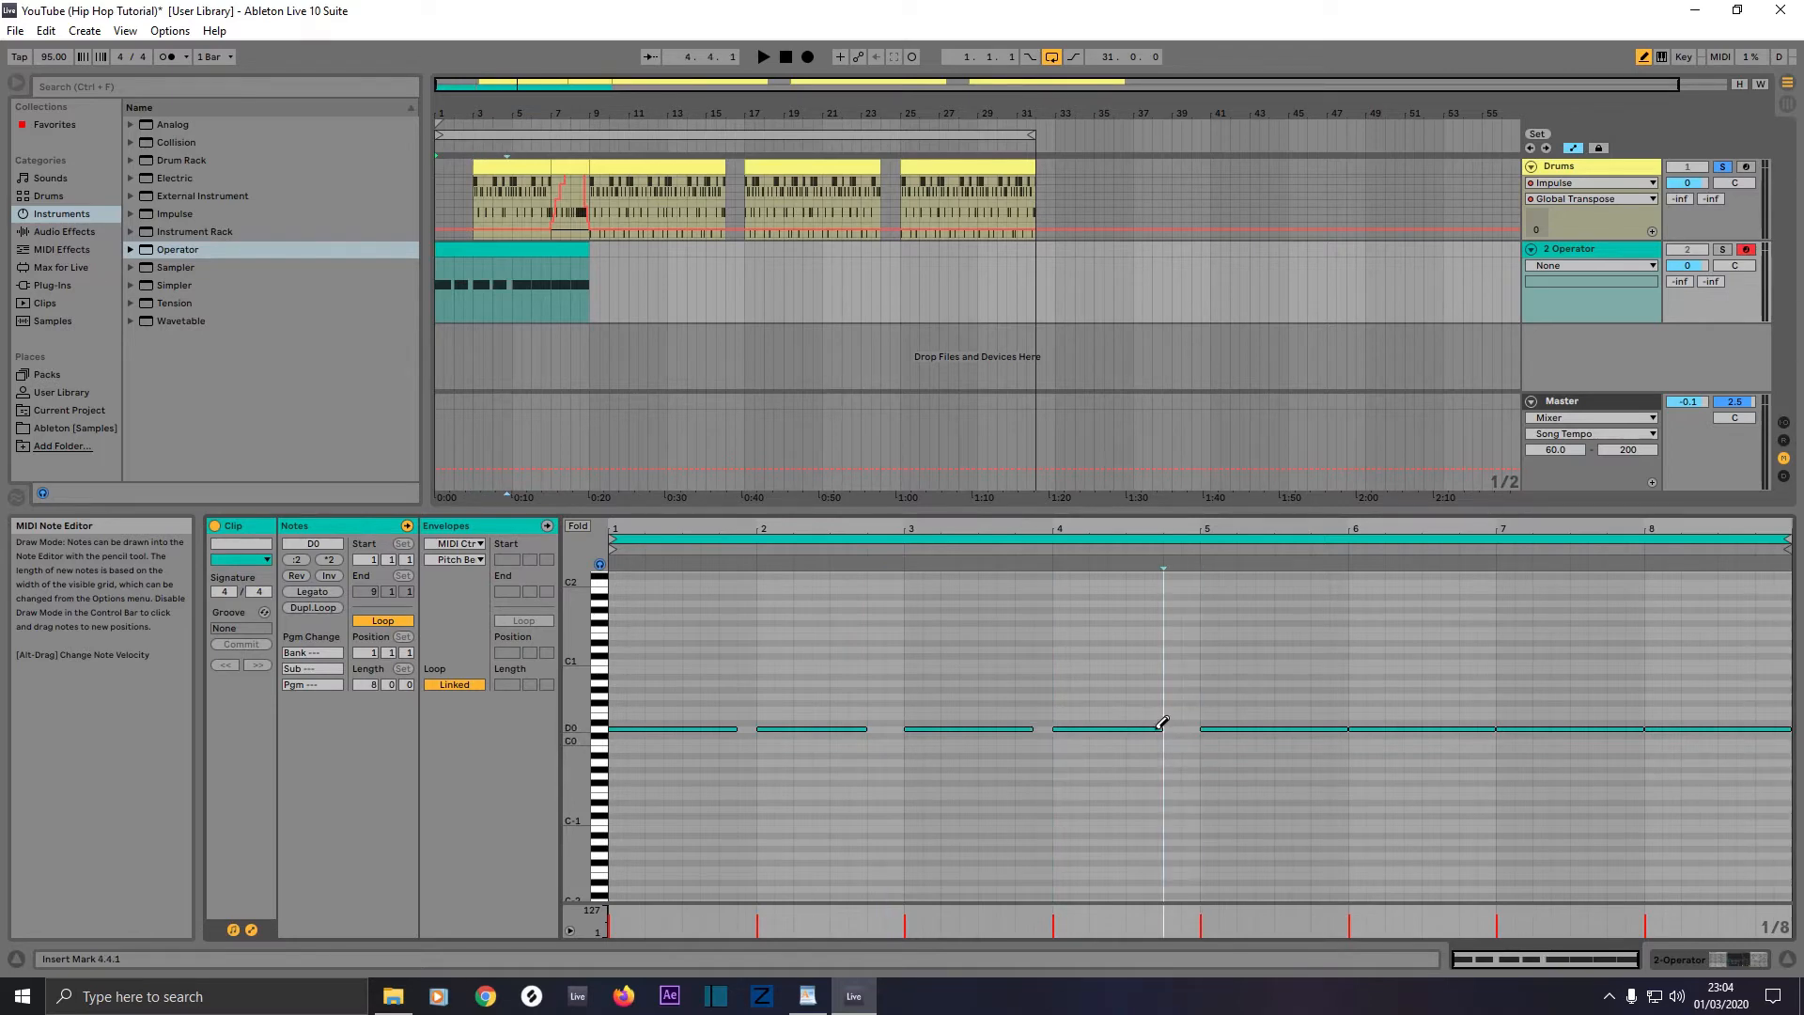
Step: Shorten the ends of the D0 notes in bars 5, 6, 7 and 8 by 1/8, 2/8, 1/8 and 3/8, and leave draw mode
{"action": "left_click", "coordinate": [1343, 729]}
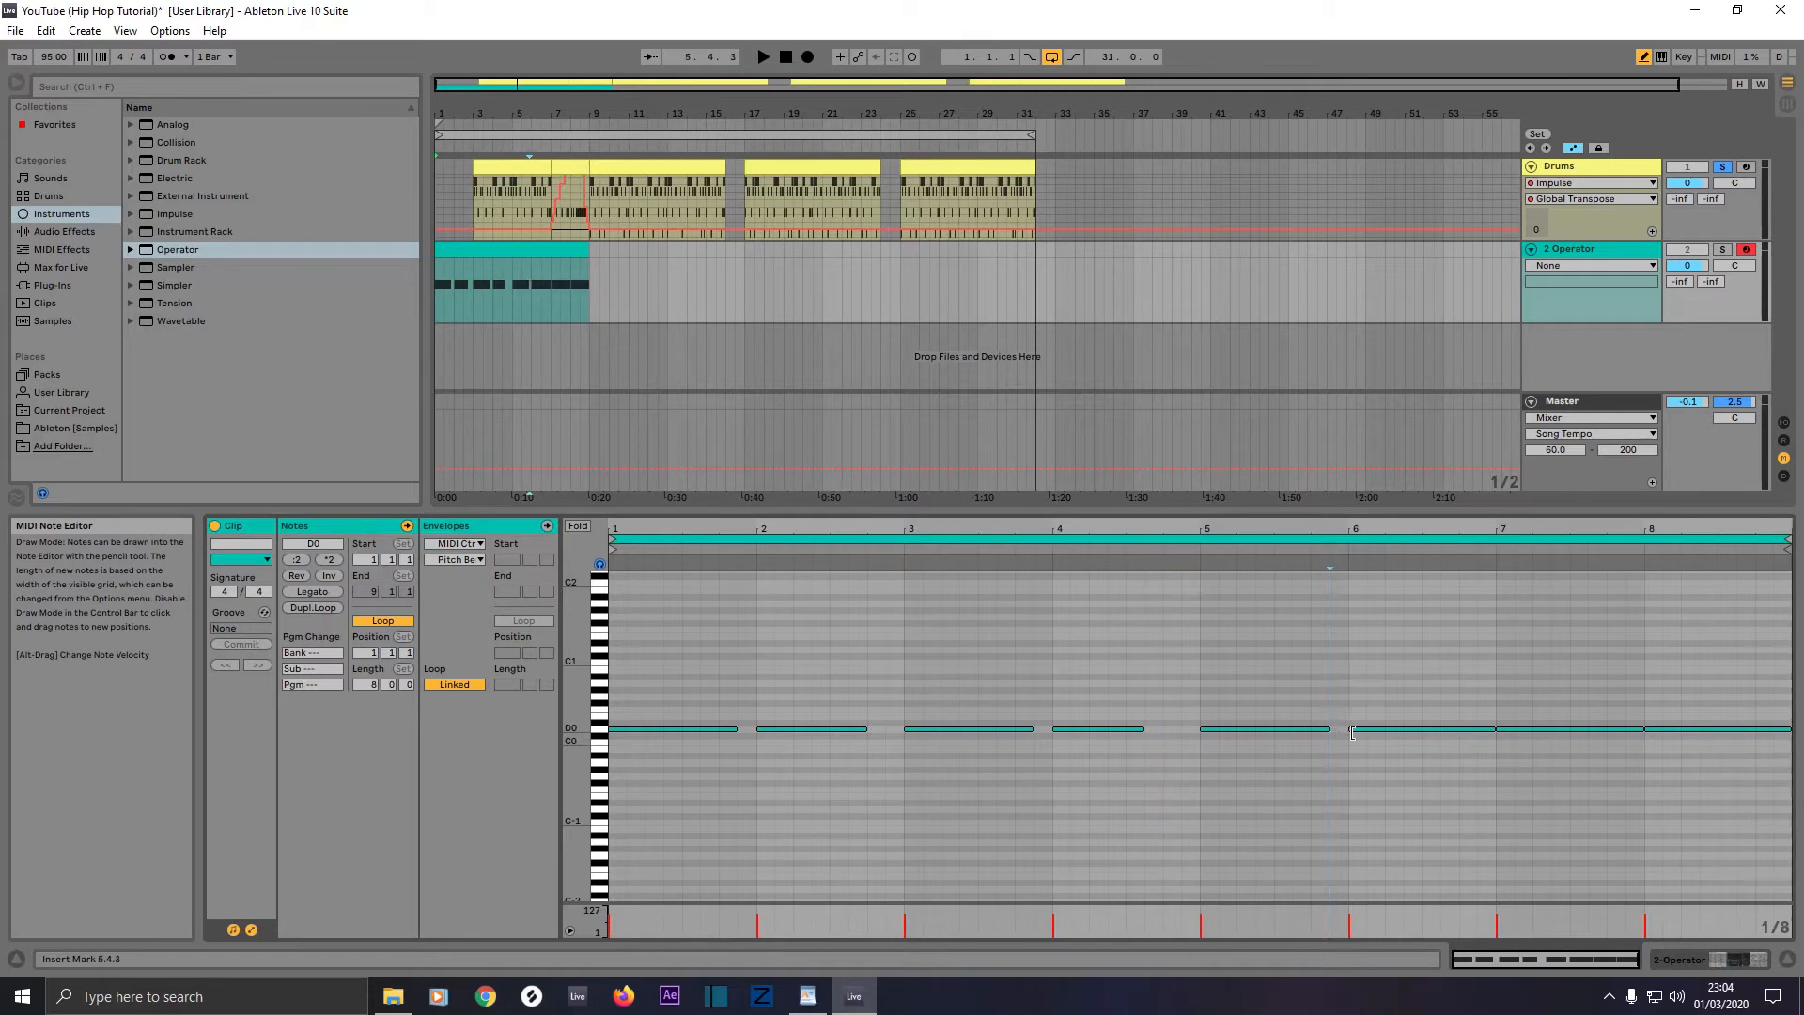
{"action": "left_click", "coordinate": [1488, 729]}
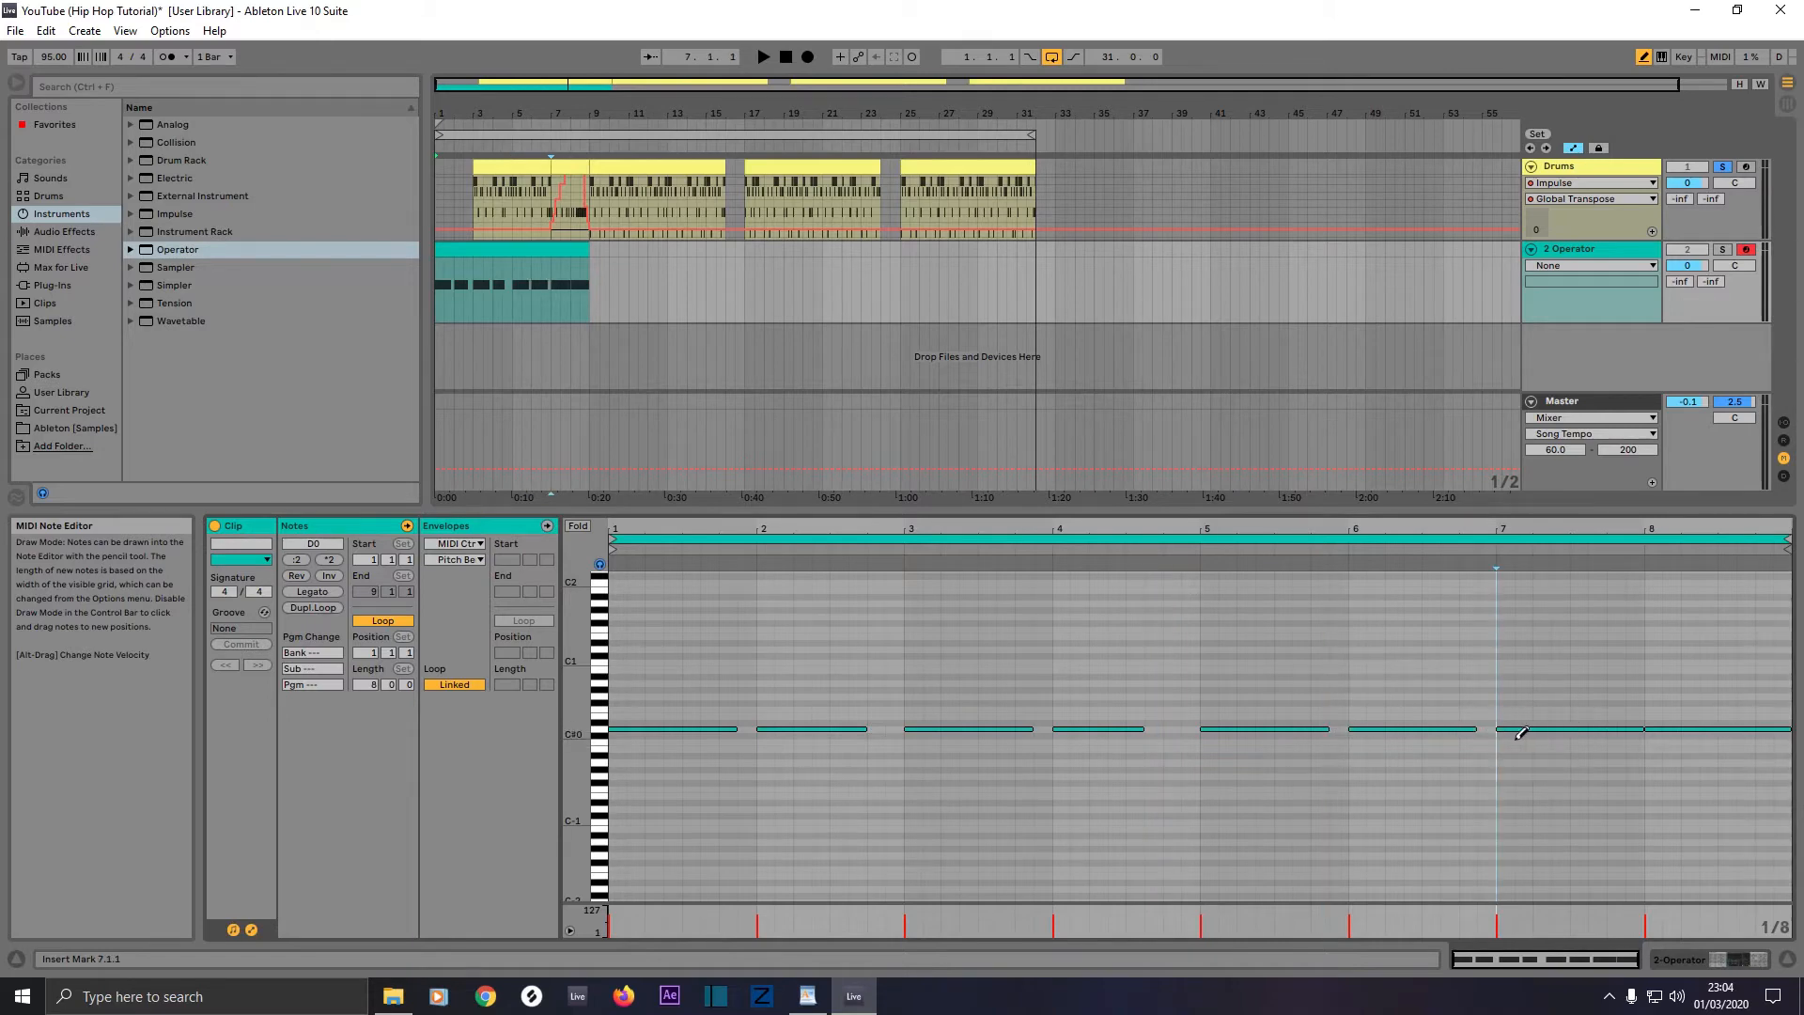
{"action": "left_click", "coordinate": [1469, 729]}
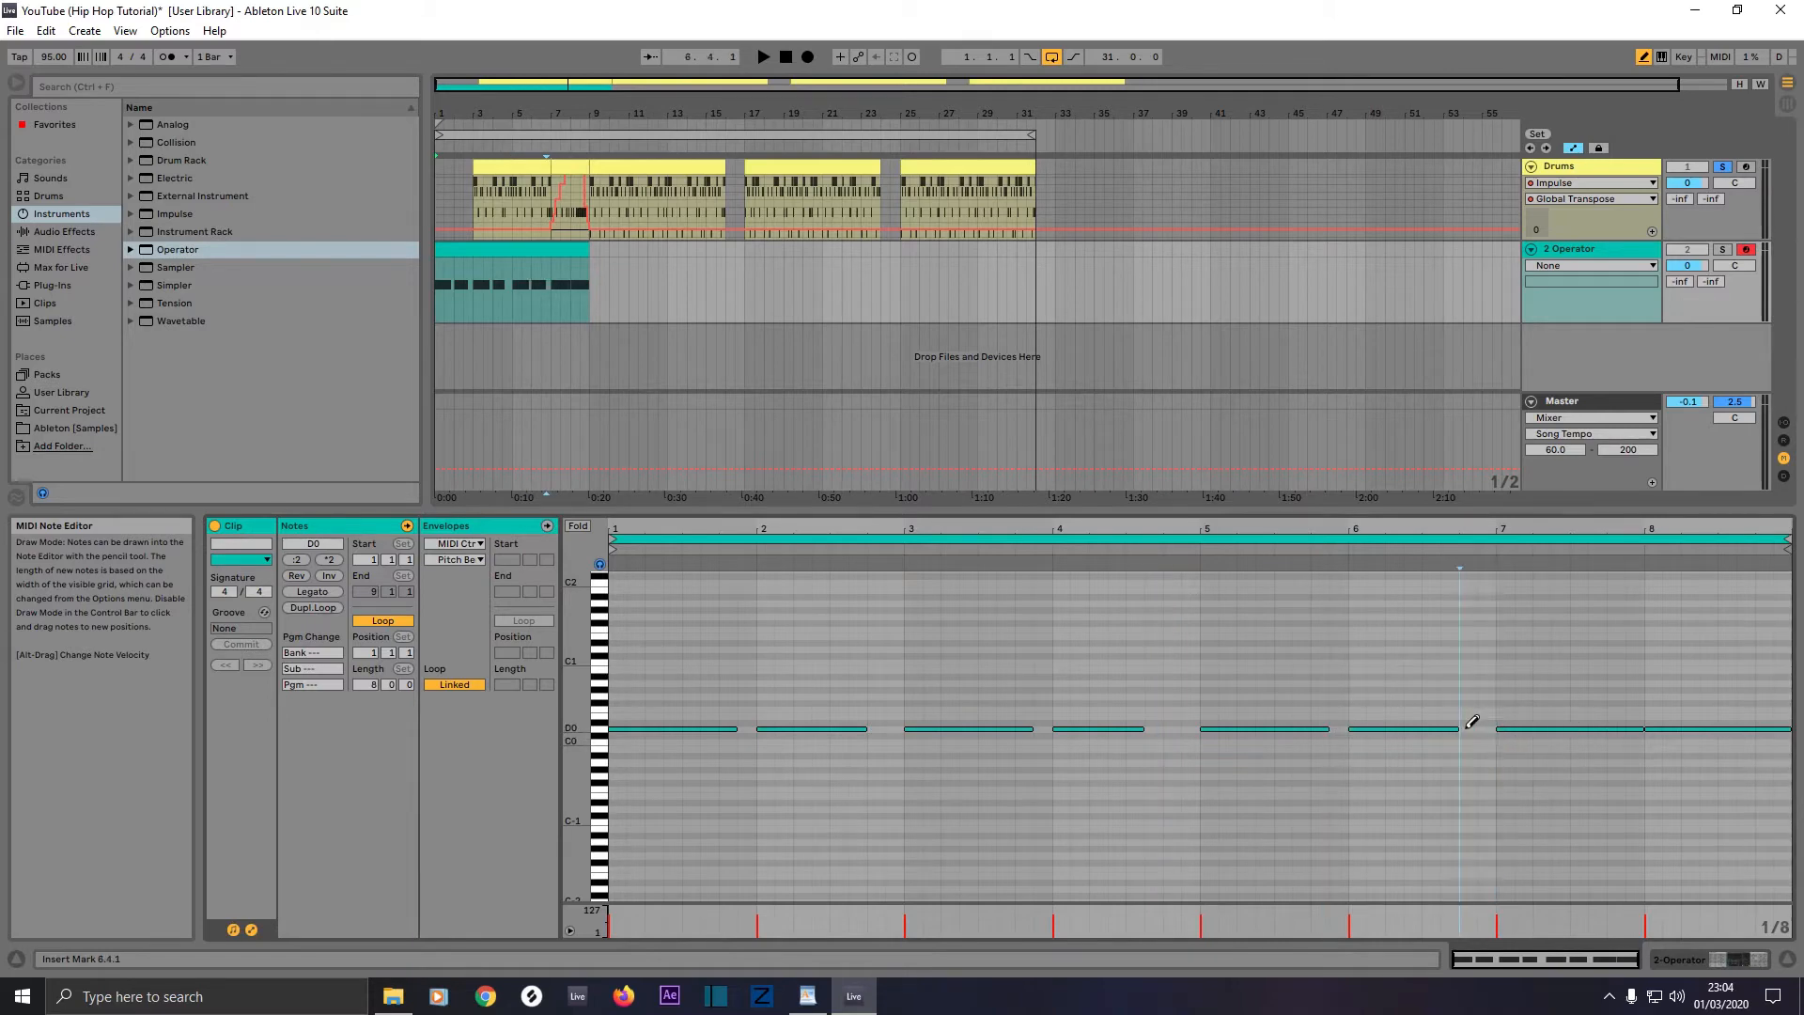
{"action": "left_click", "coordinate": [1640, 728]}
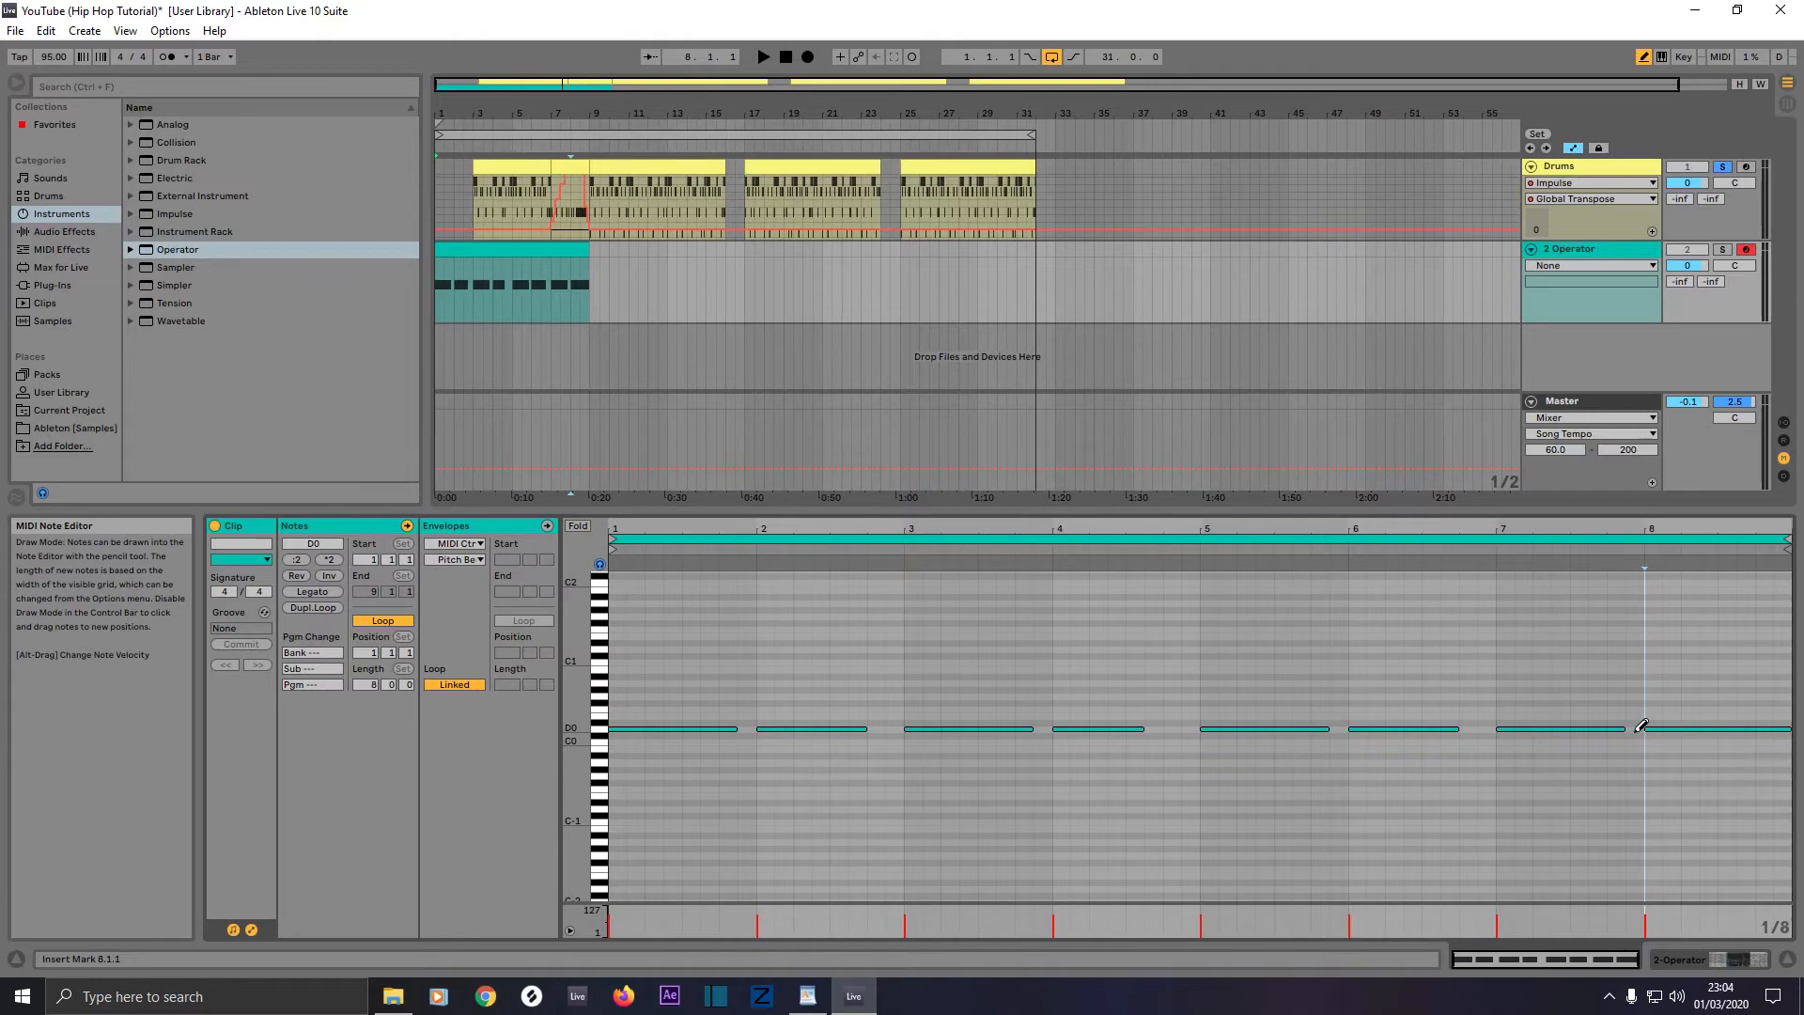
{"action": "left_click", "coordinate": [1780, 728]}
{"action": "left_click", "coordinate": [1769, 729]}
{"action": "left_click", "coordinate": [1753, 729]}
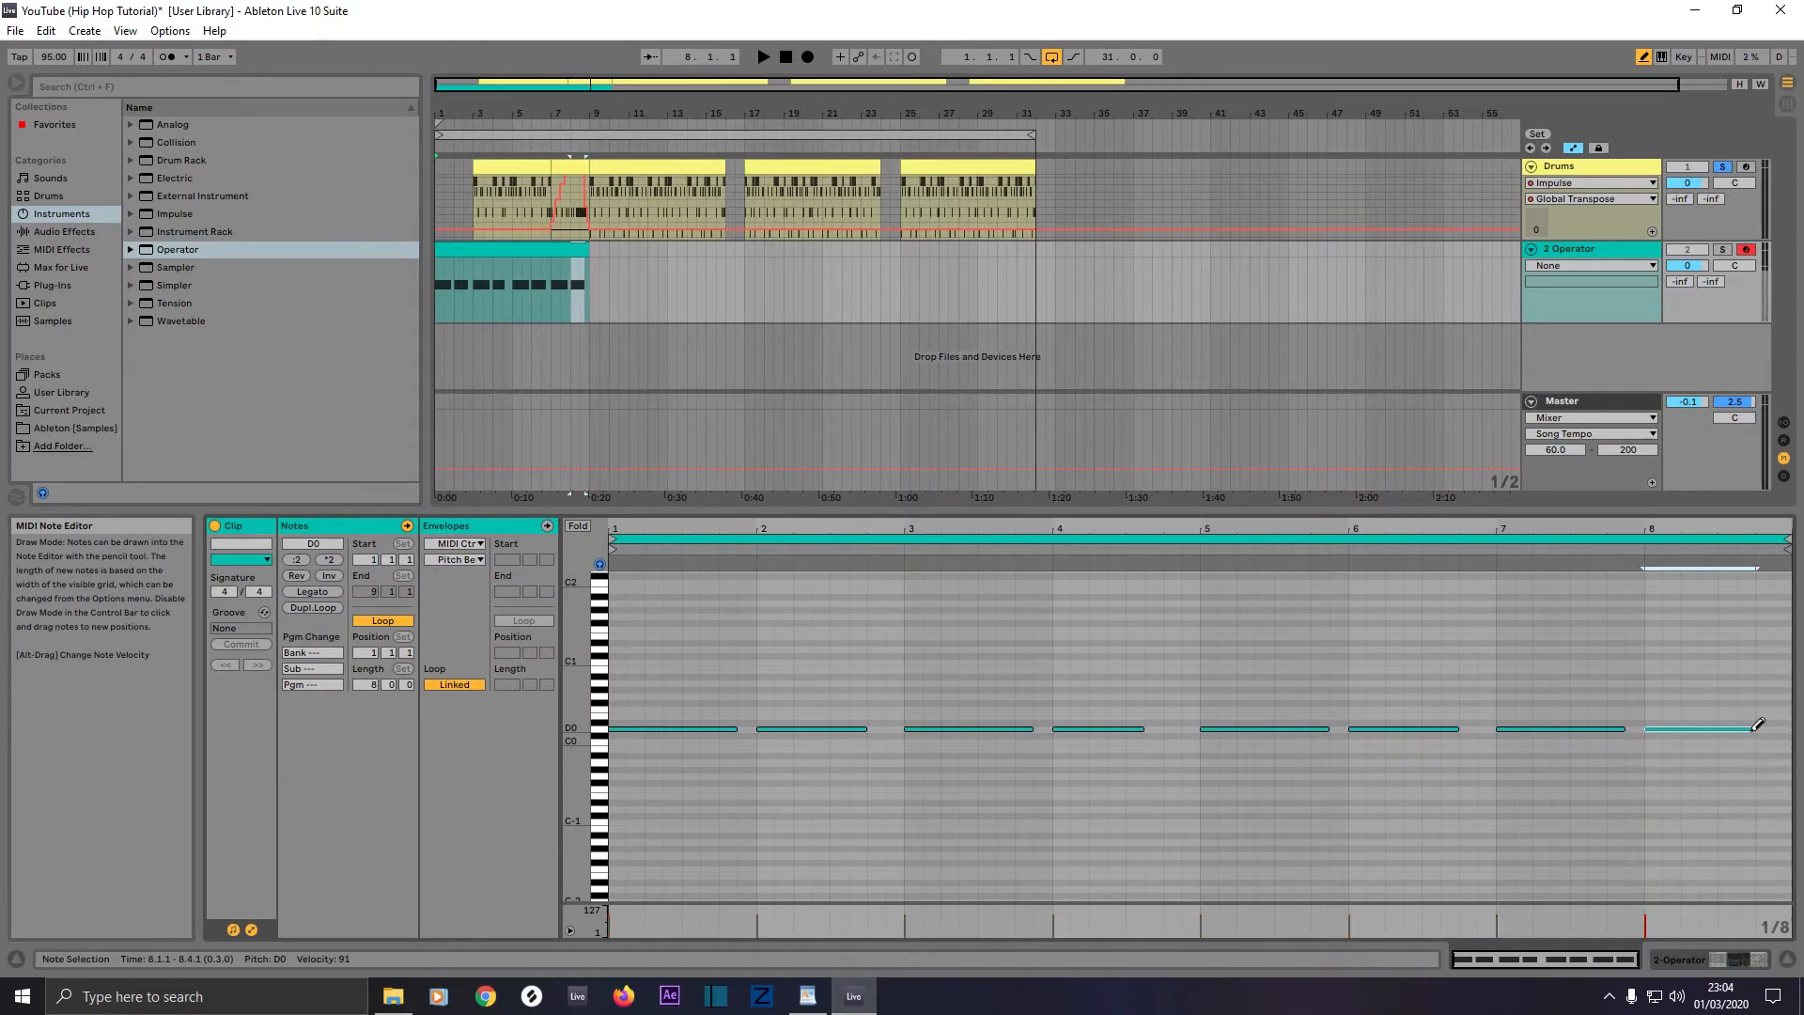
{"action": "left_click", "coordinate": [1751, 729]}
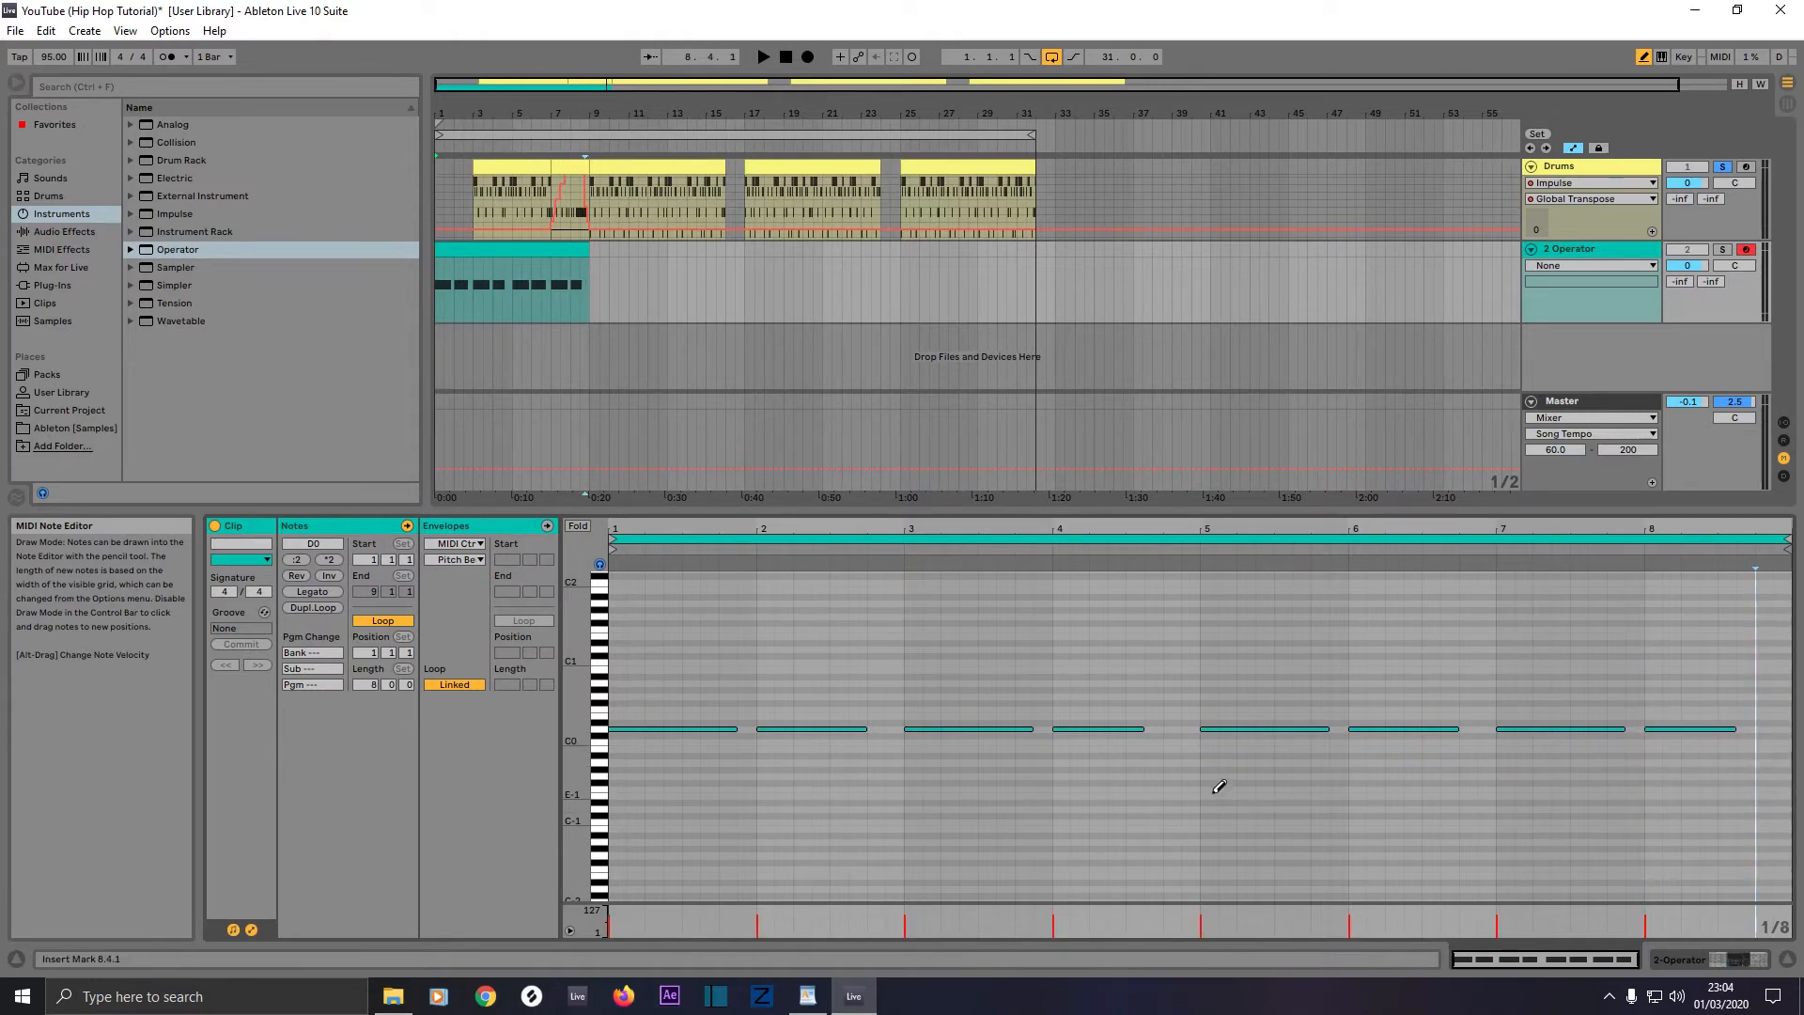
{"action": "key", "text": "b"}
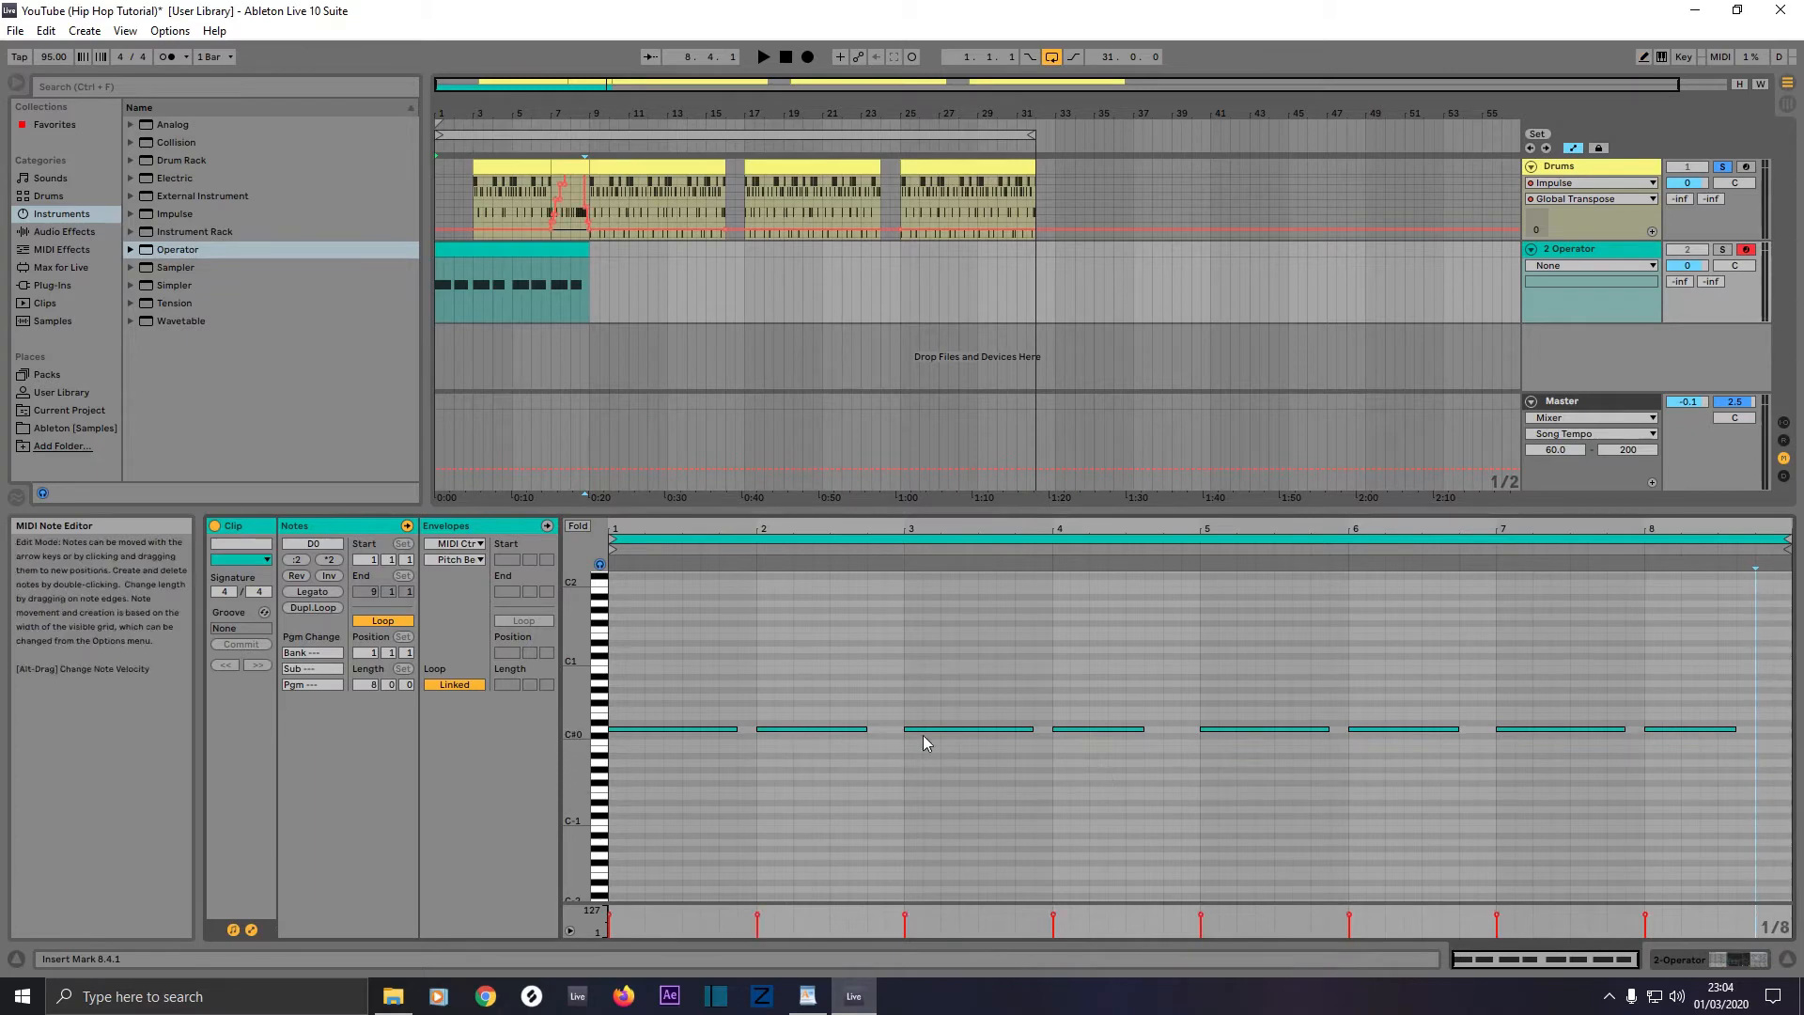
Step: Shift the D0 notes in bars 4, 6, 7 and 8 an eighth later so each starts on the bar's second eighth
{"action": "left_click_drag", "start_coordinate": [1105, 729], "coordinate": [1128, 736]}
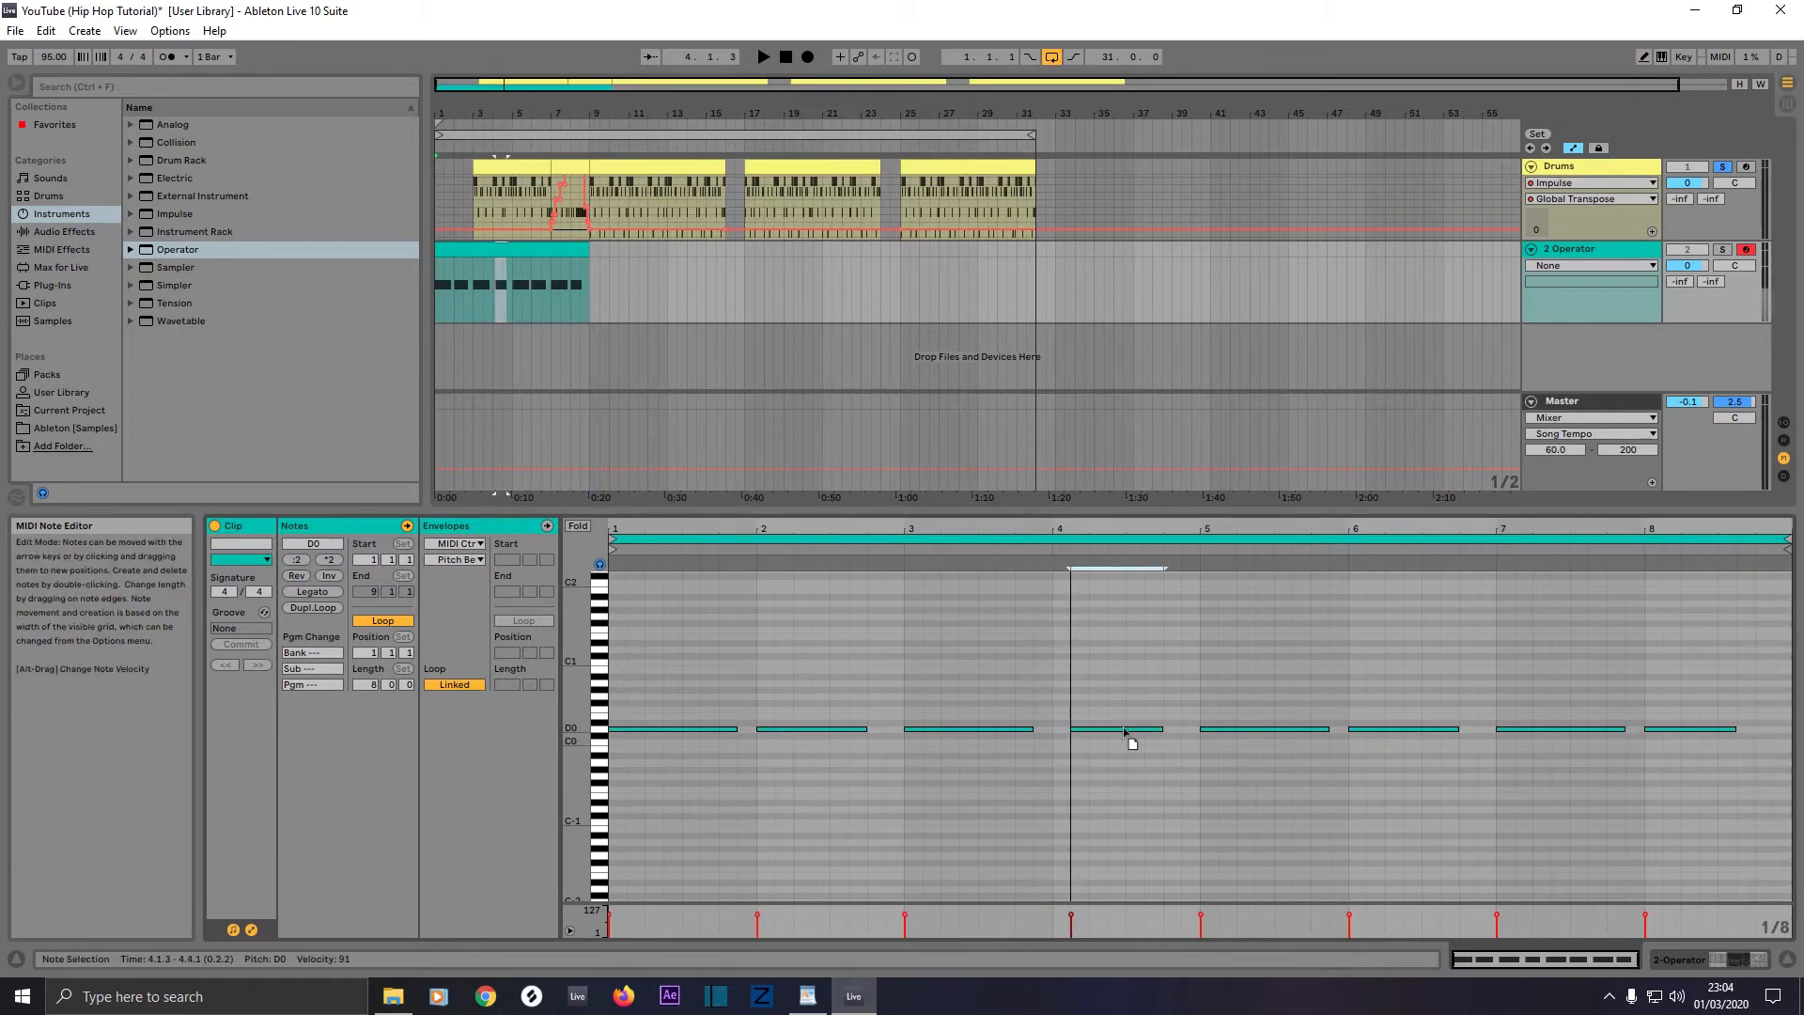
{"action": "left_click", "coordinate": [1680, 734]}
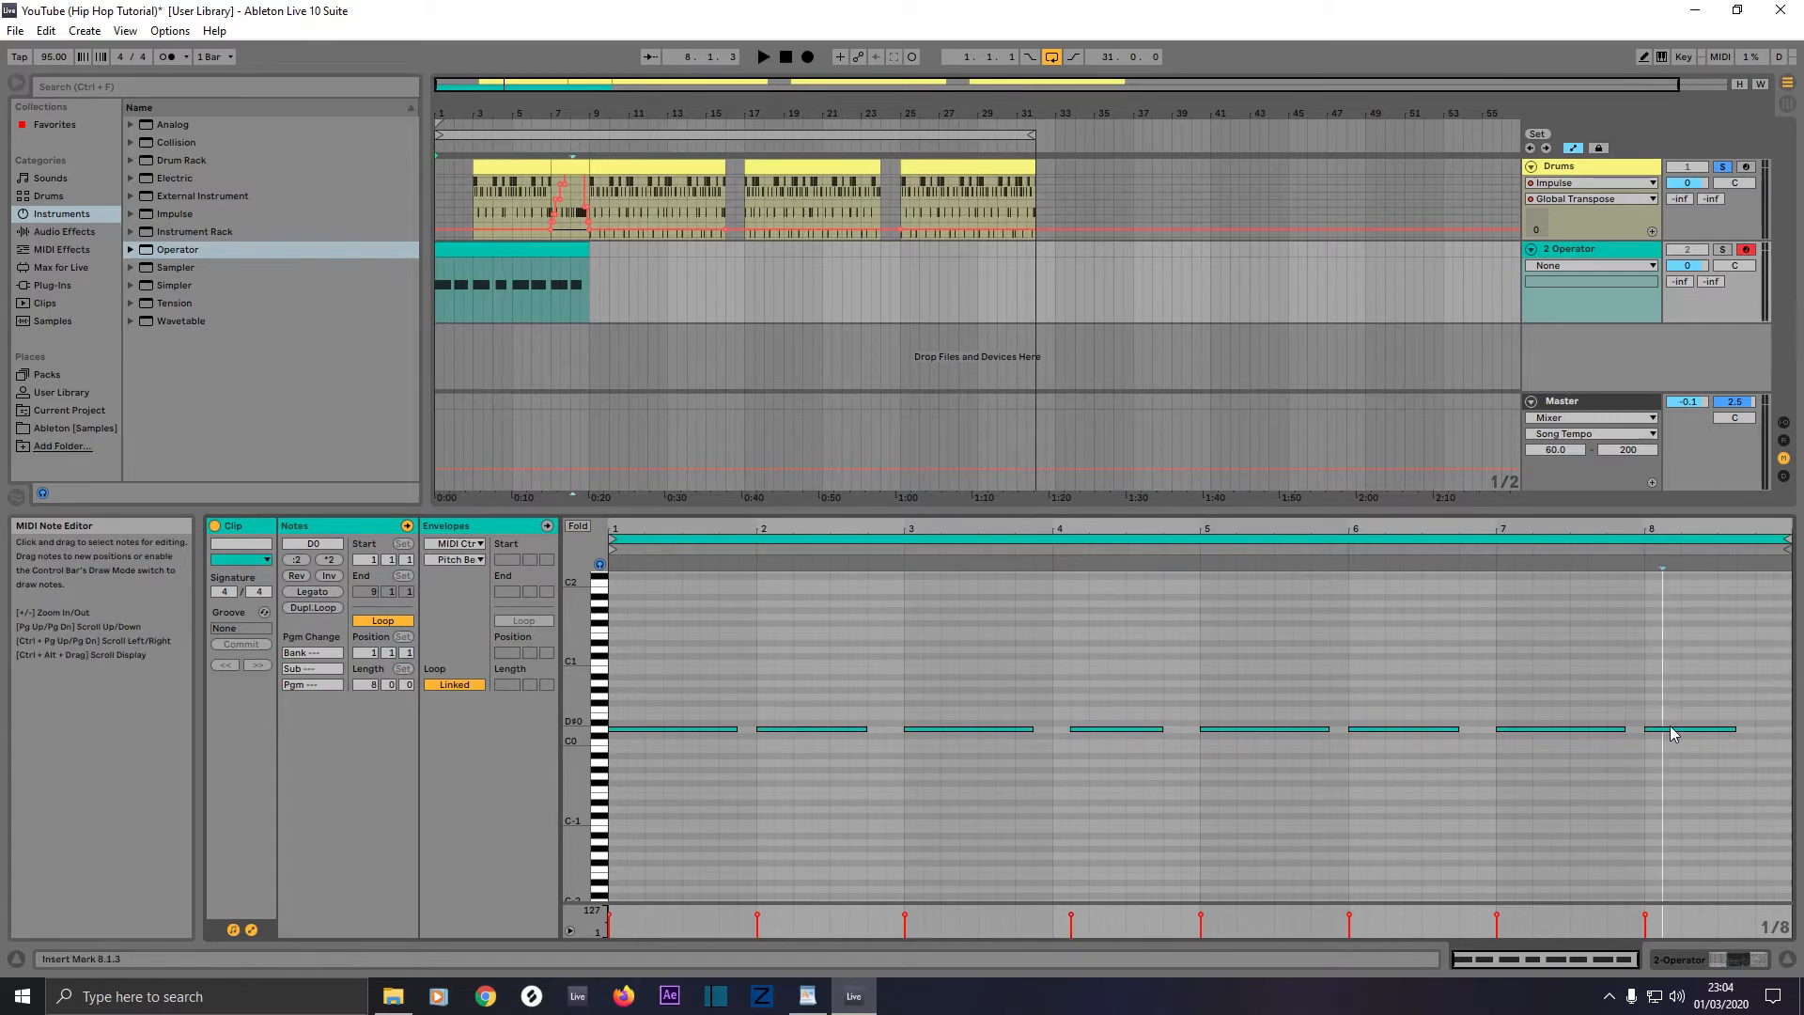
{"action": "left_click_drag", "start_coordinate": [1682, 734], "coordinate": [1700, 734]}
{"action": "left_click_drag", "start_coordinate": [1583, 732], "coordinate": [1598, 733]}
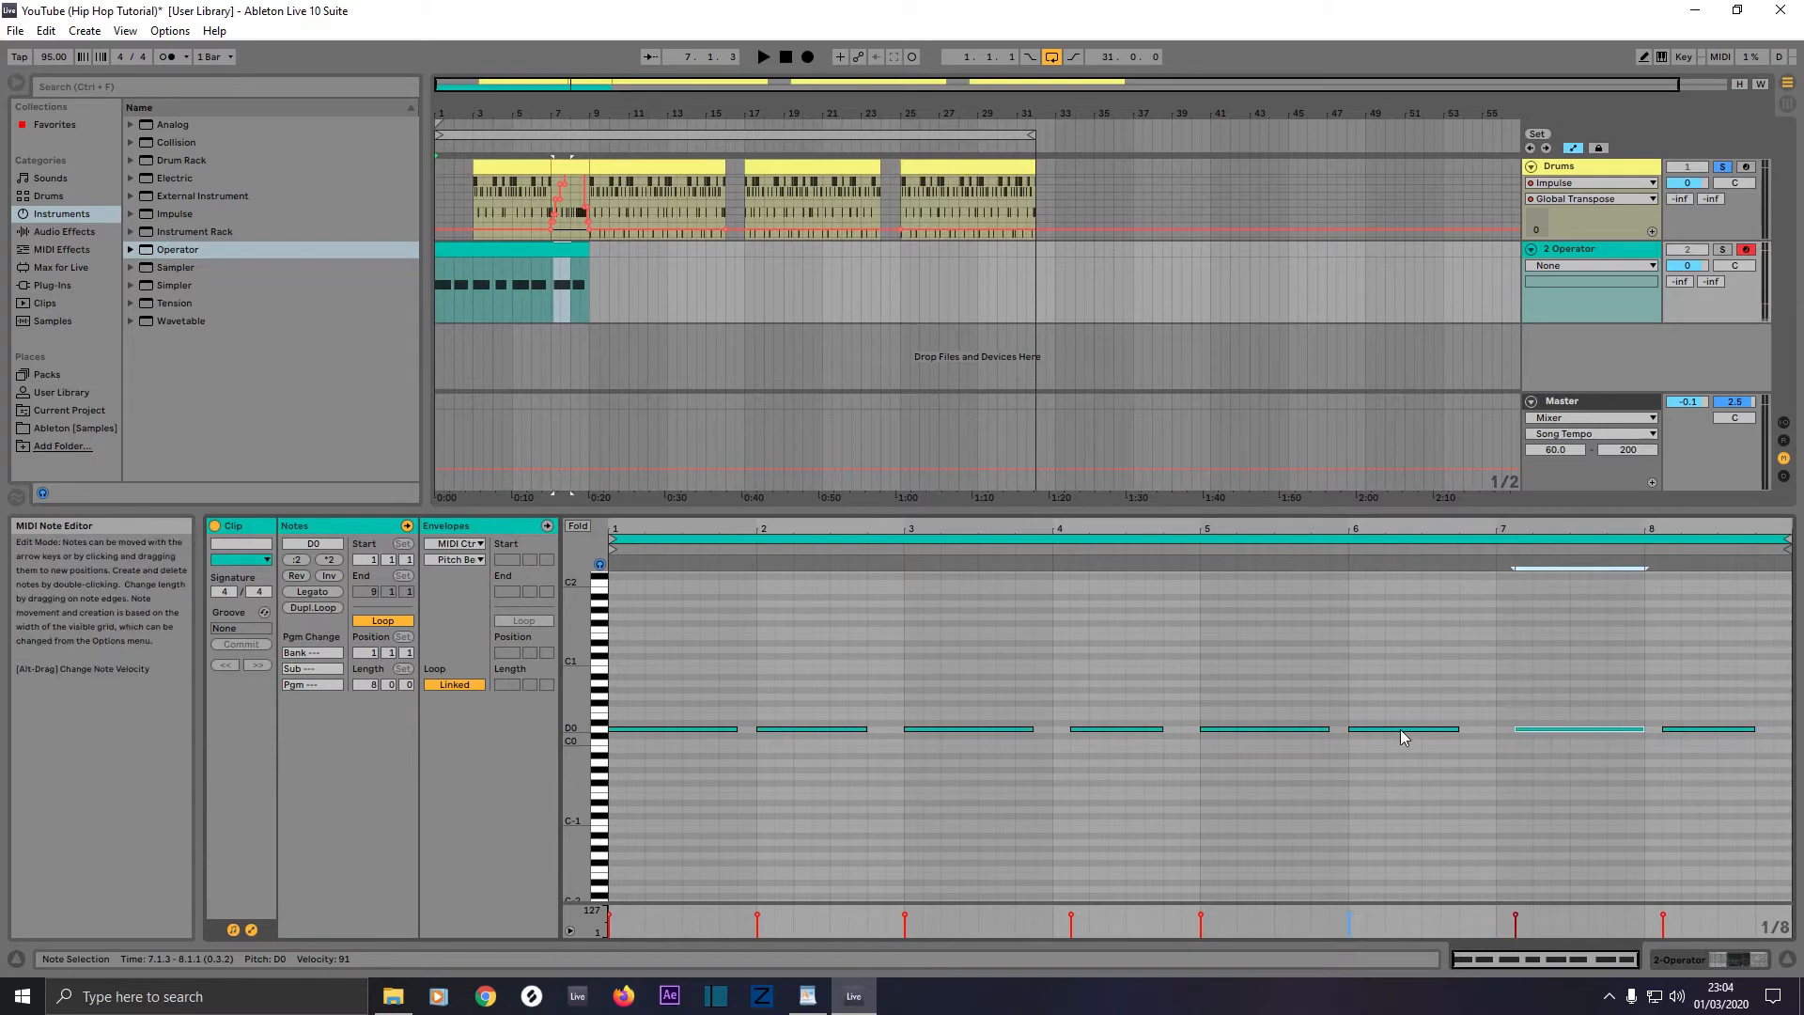
{"action": "left_click_drag", "start_coordinate": [1397, 733], "coordinate": [1414, 733]}
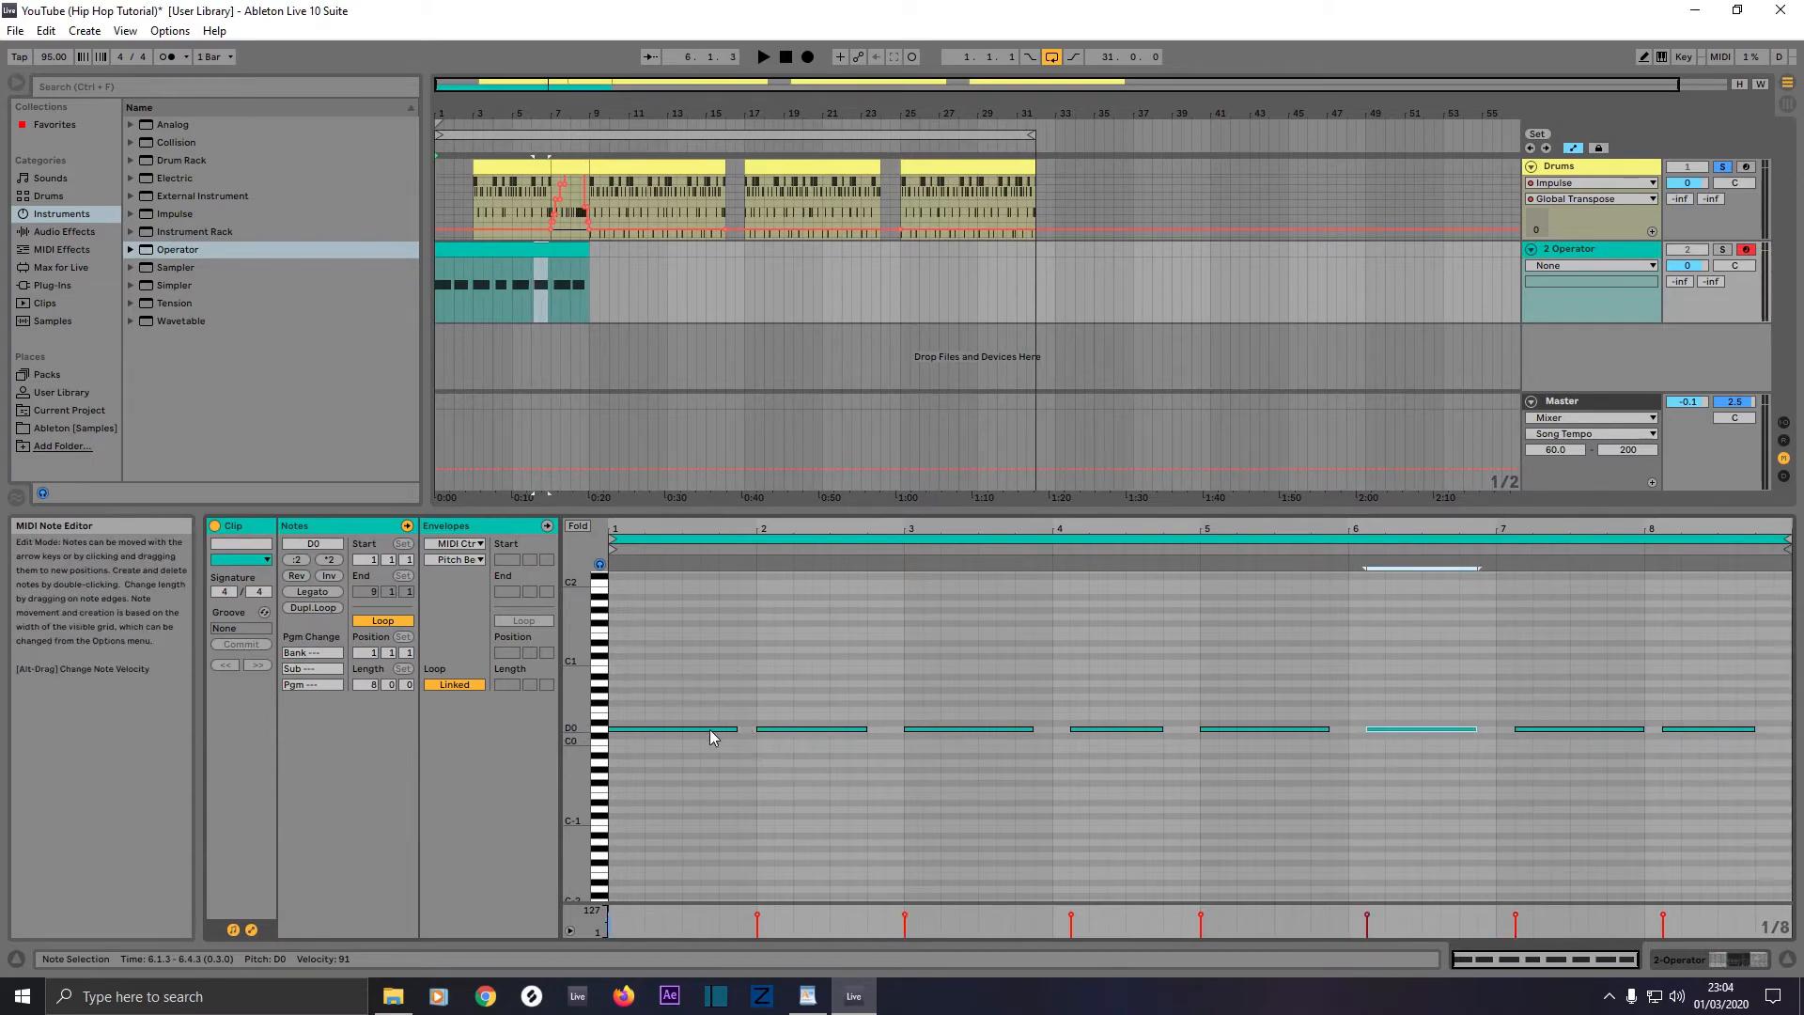
Step: Transpose the notes in bars 2 and 7 to E0, bars 3 and 5 to F0, and bar 8 to G0
{"action": "left_click_drag", "start_coordinate": [787, 735], "coordinate": [786, 723]}
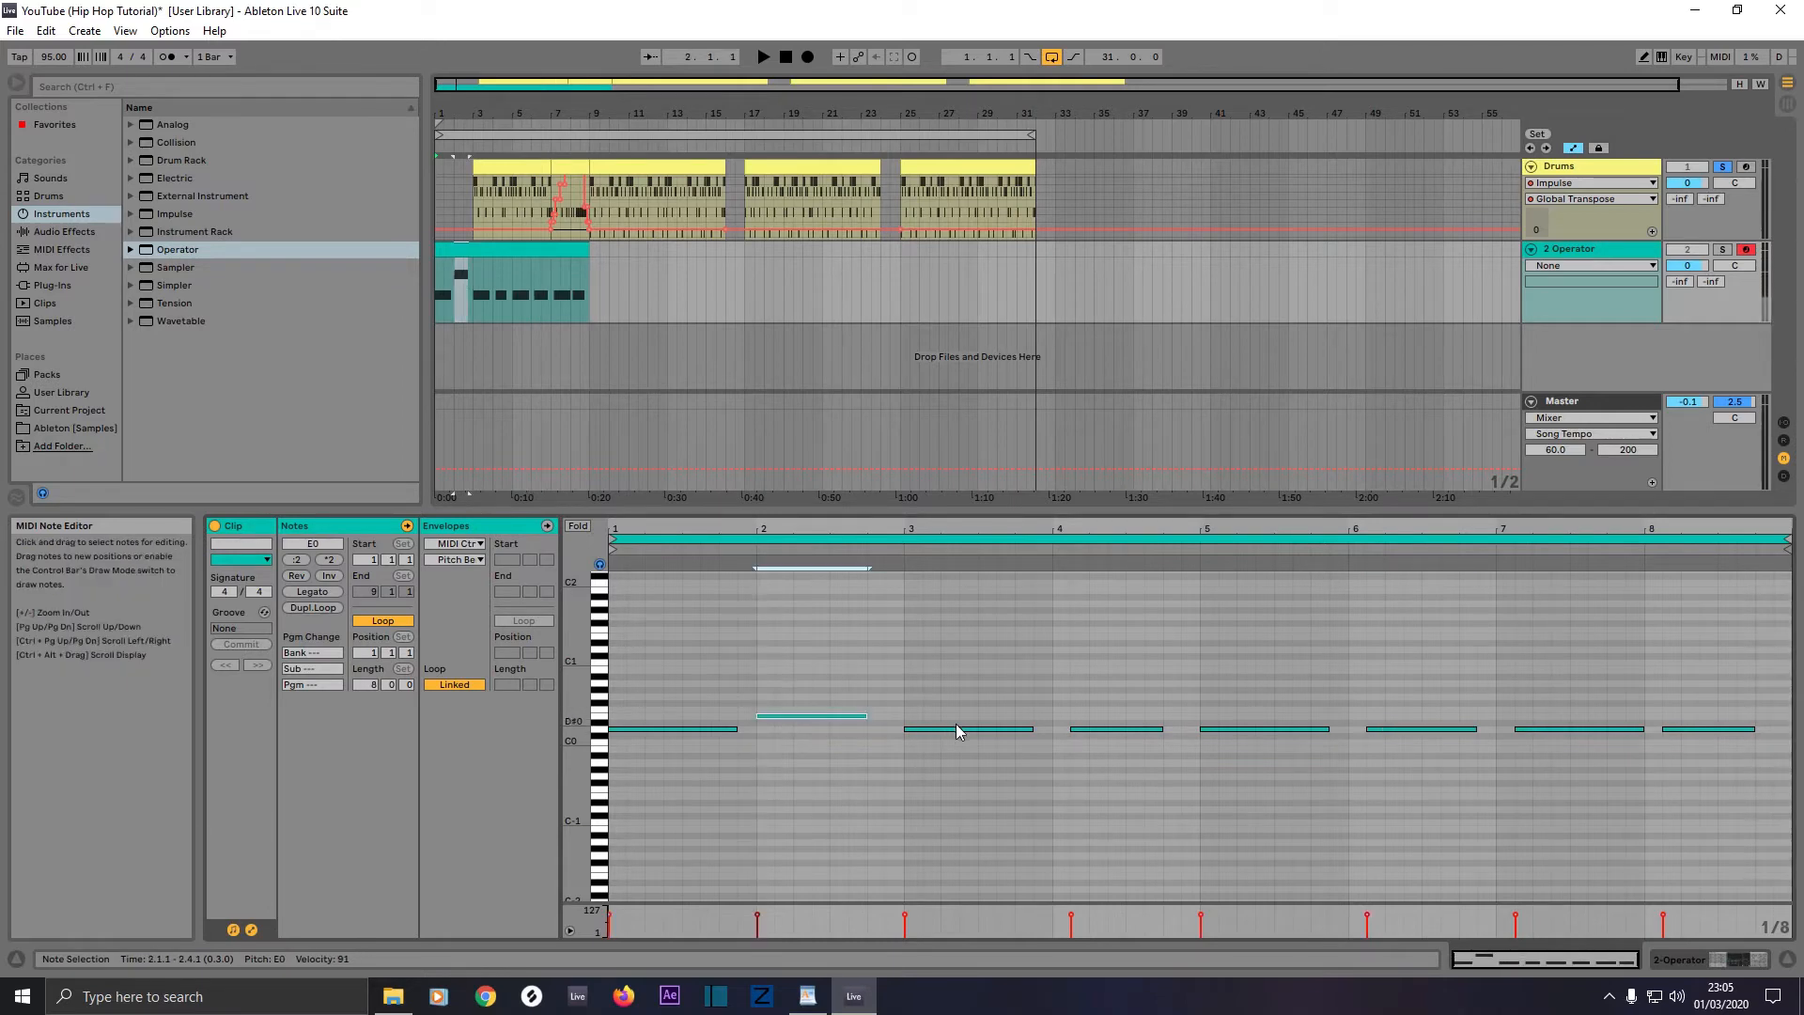
{"action": "left_click_drag", "start_coordinate": [950, 729], "coordinate": [954, 716]}
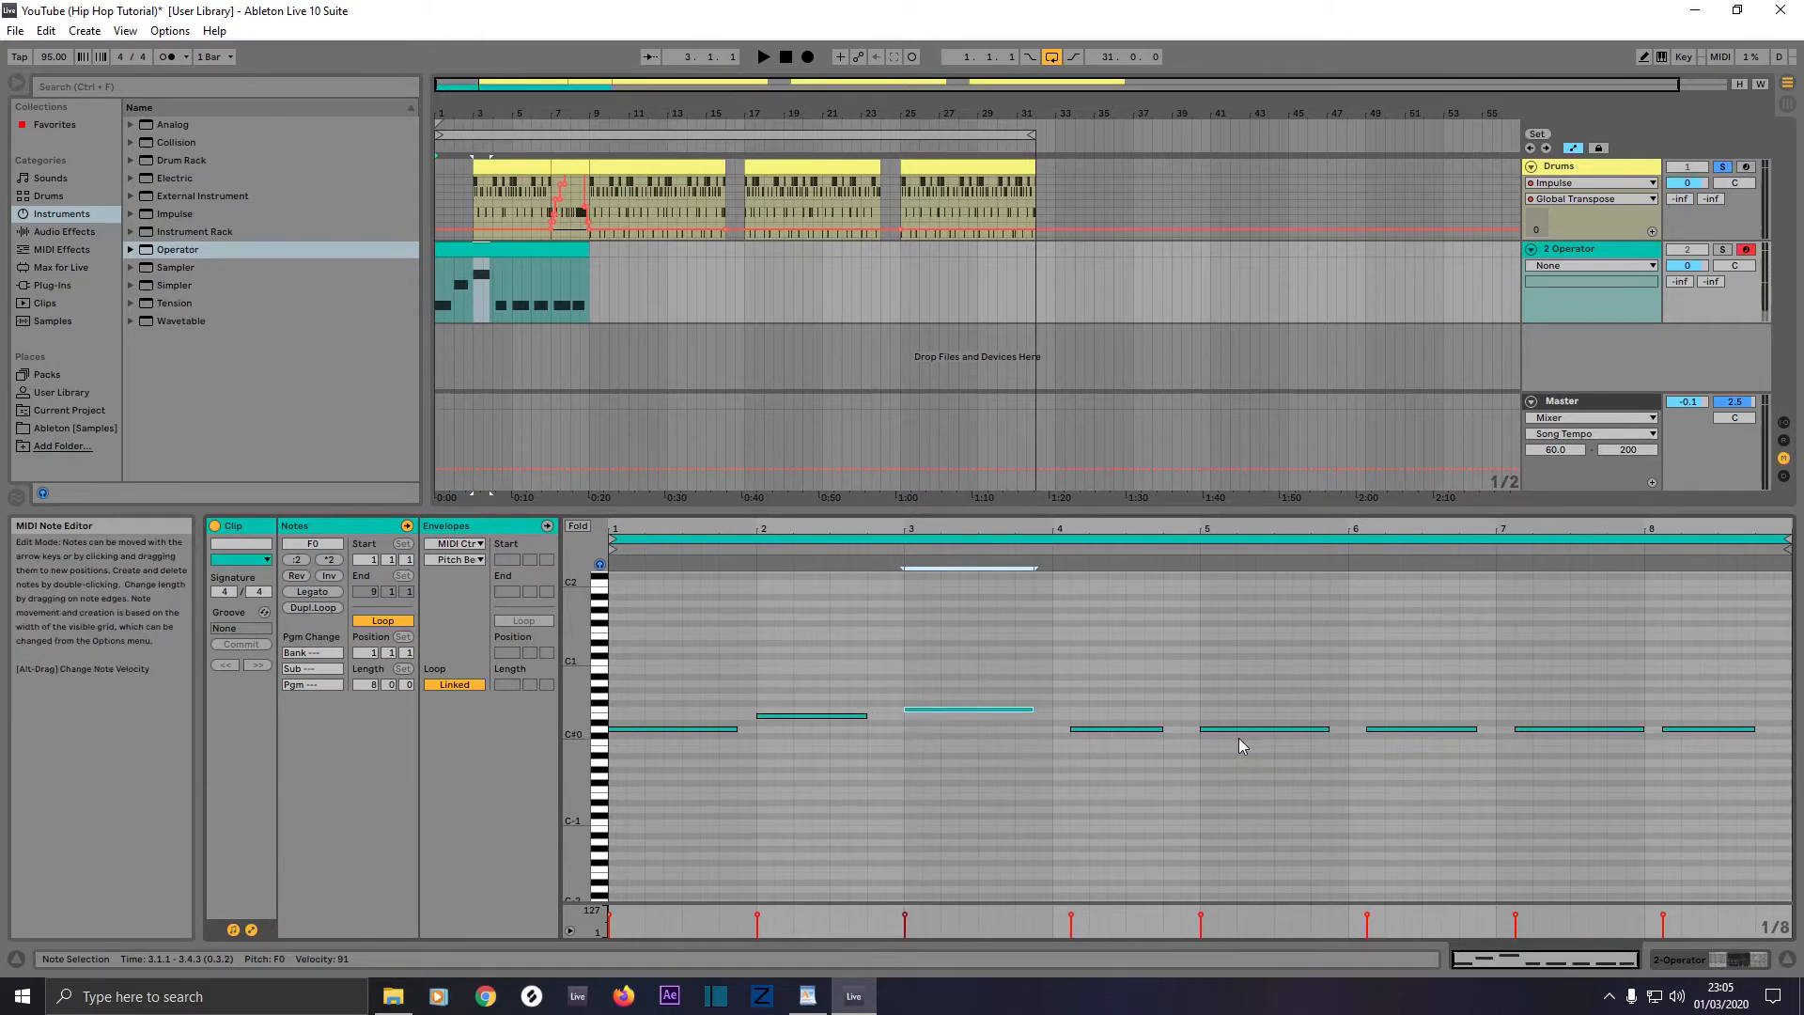
{"action": "left_click_drag", "start_coordinate": [1250, 730], "coordinate": [1249, 711]}
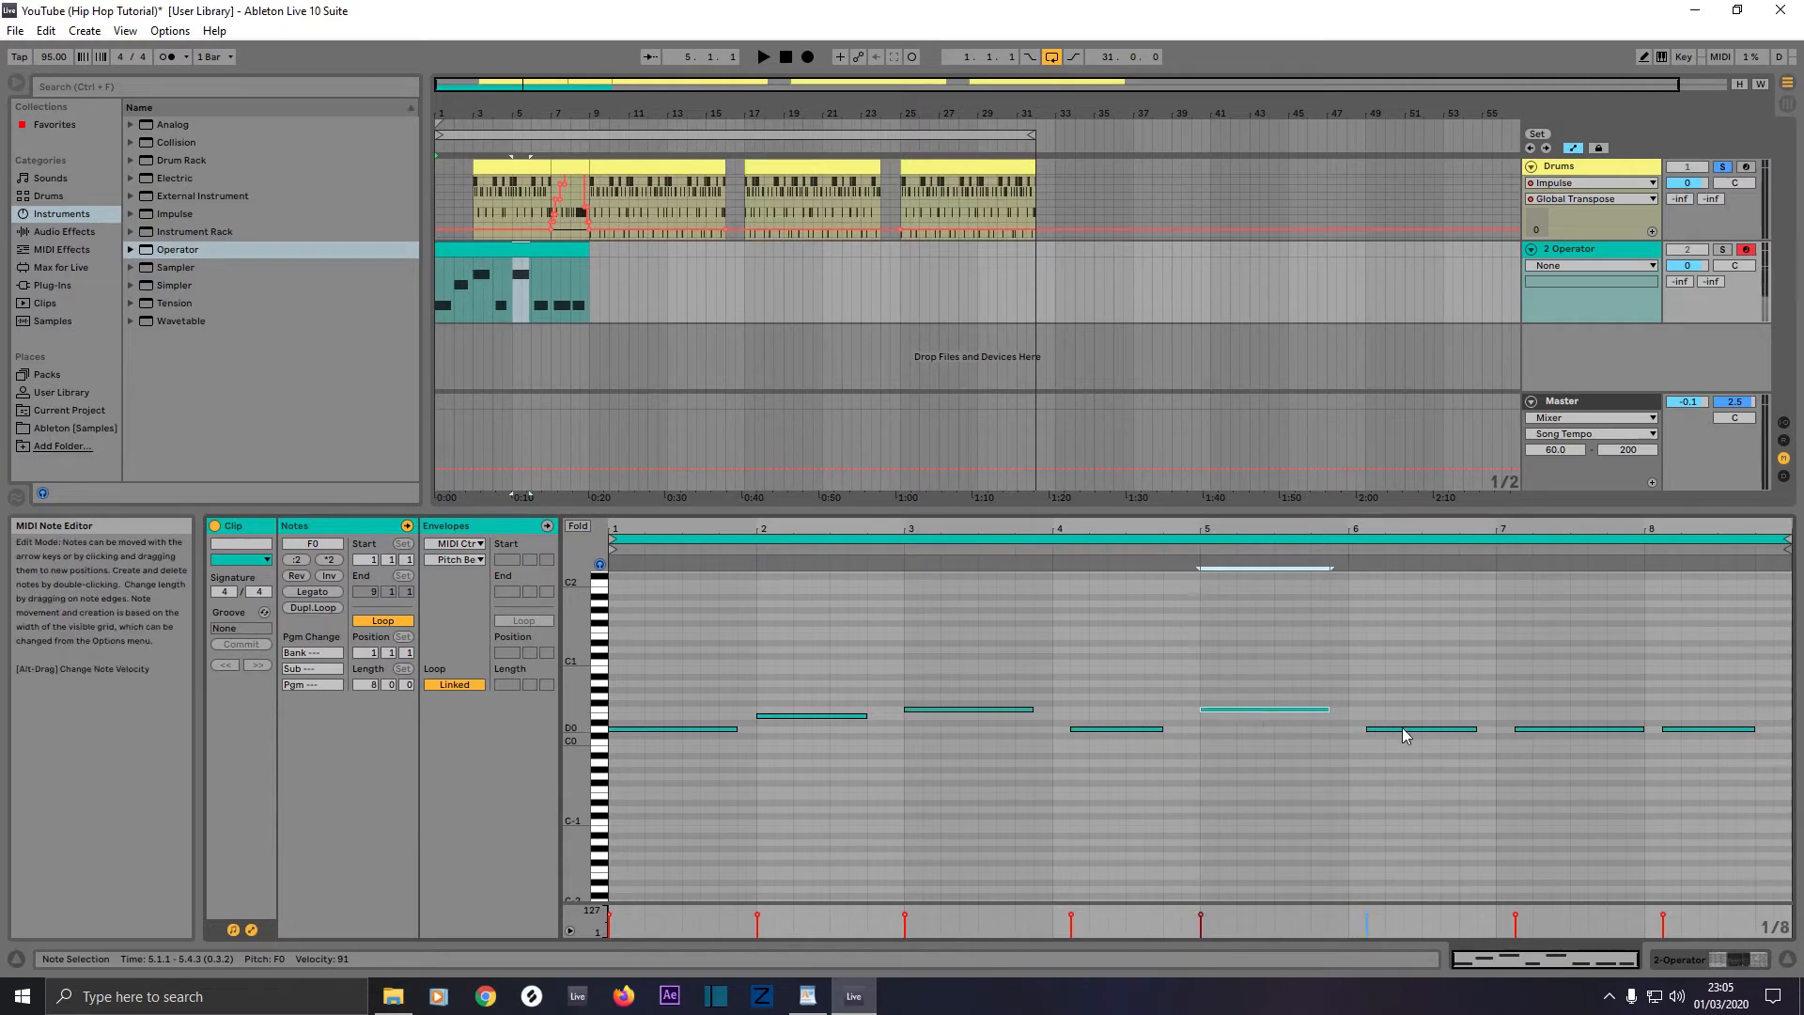
{"action": "left_click_drag", "start_coordinate": [1548, 731], "coordinate": [1550, 724]}
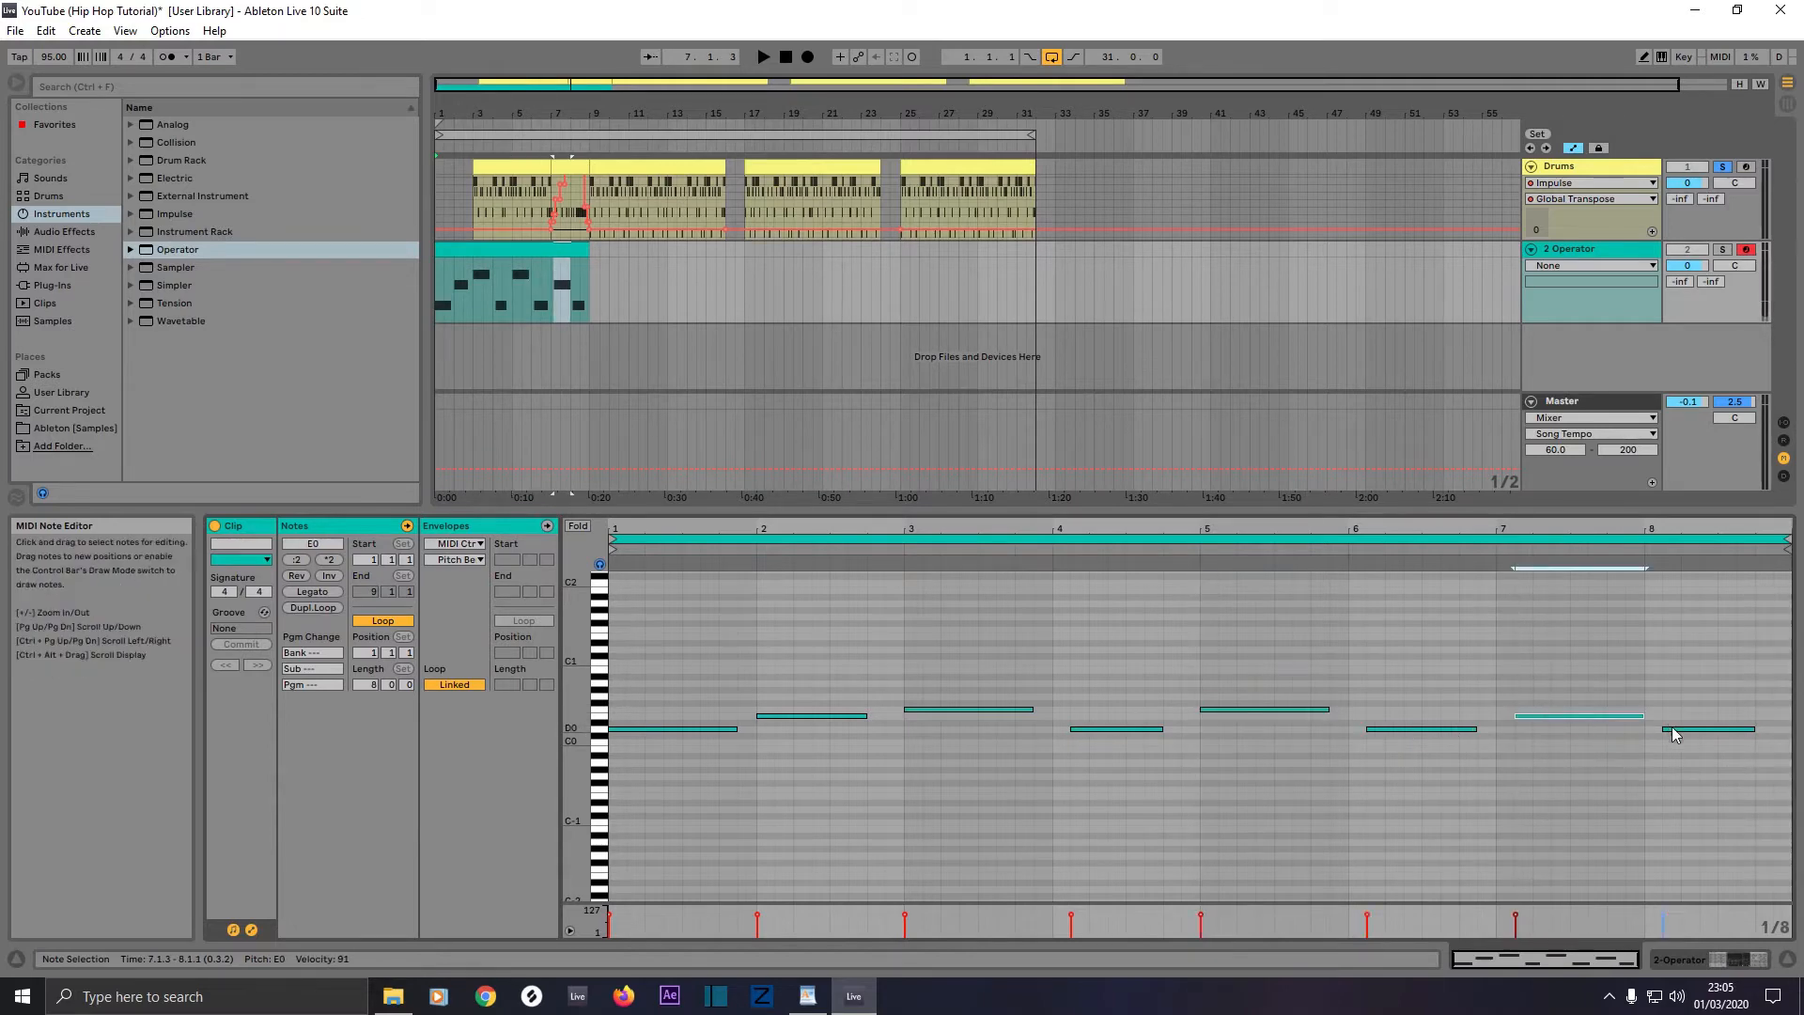
{"action": "left_click_drag", "start_coordinate": [1677, 736], "coordinate": [1670, 697]}
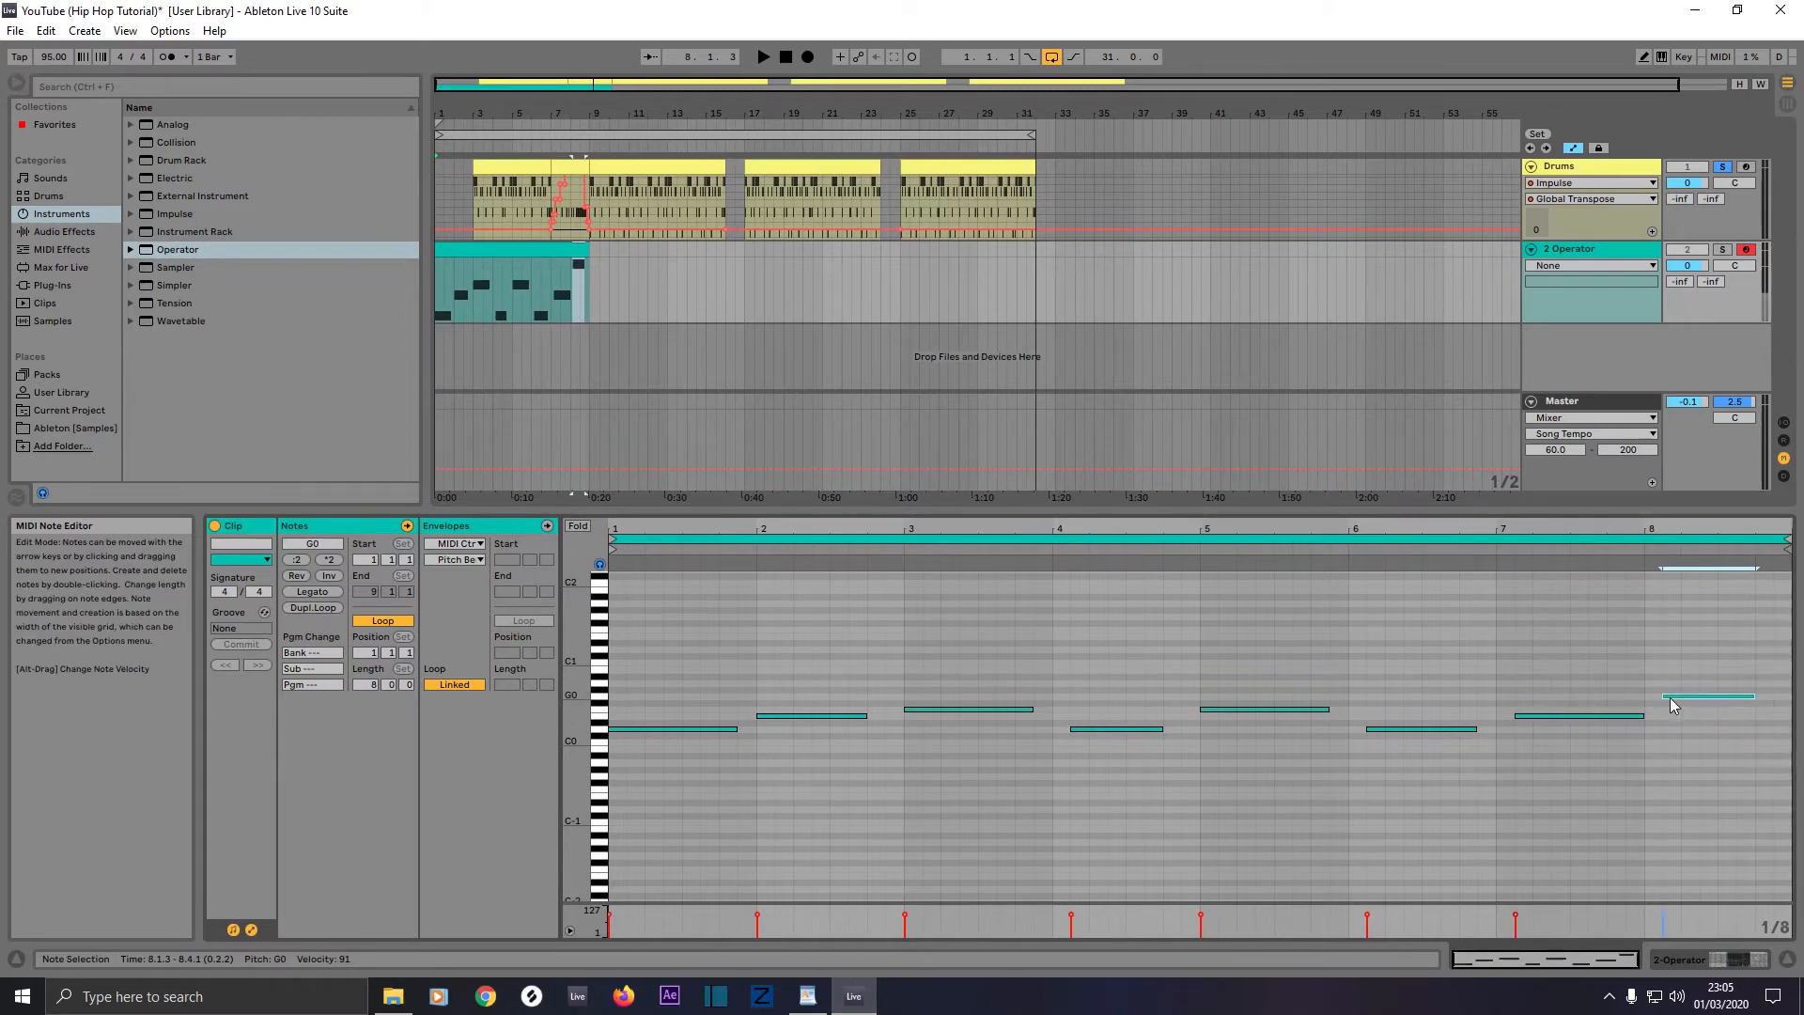
Step: Disarm and solo the Operator track, play its bassline, and raise the track volume to 6.0 dB
{"action": "left_click", "coordinate": [1745, 249]}
{"action": "left_click", "coordinate": [1722, 249]}
{"action": "key", "text": "space"}
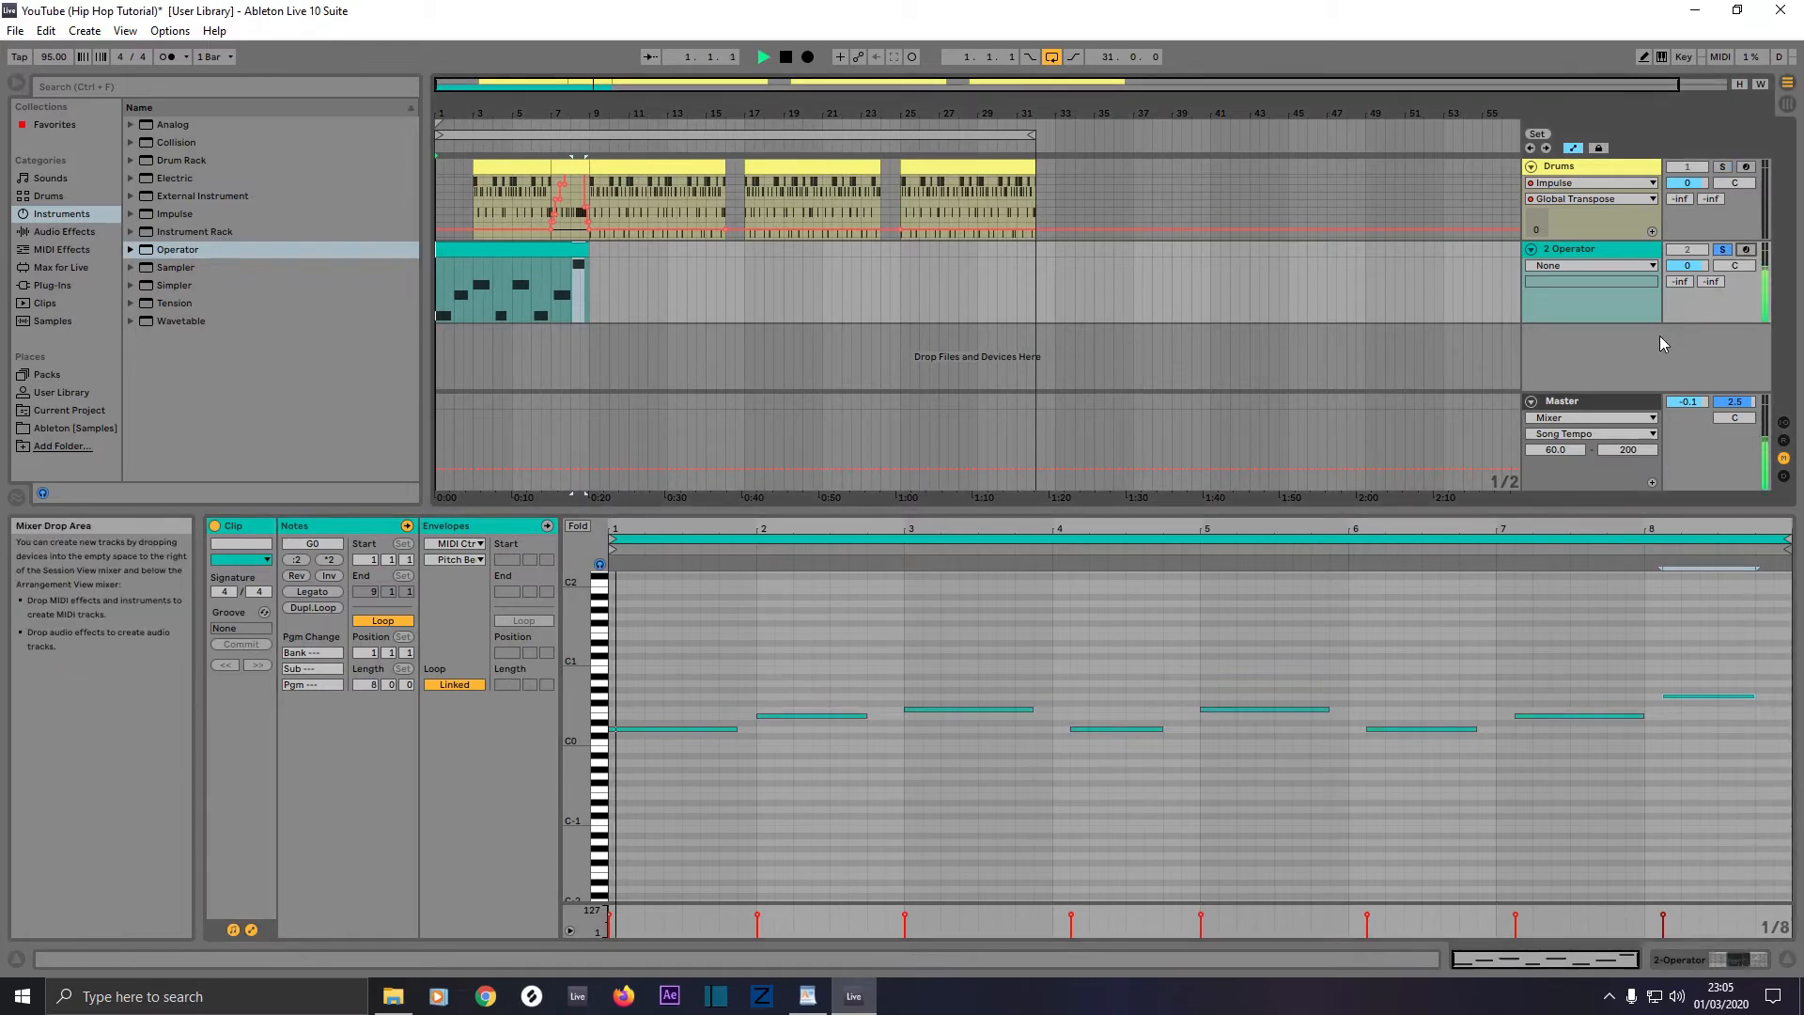
{"action": "left_click_drag", "start_coordinate": [1691, 271], "coordinate": [1690, 225]}
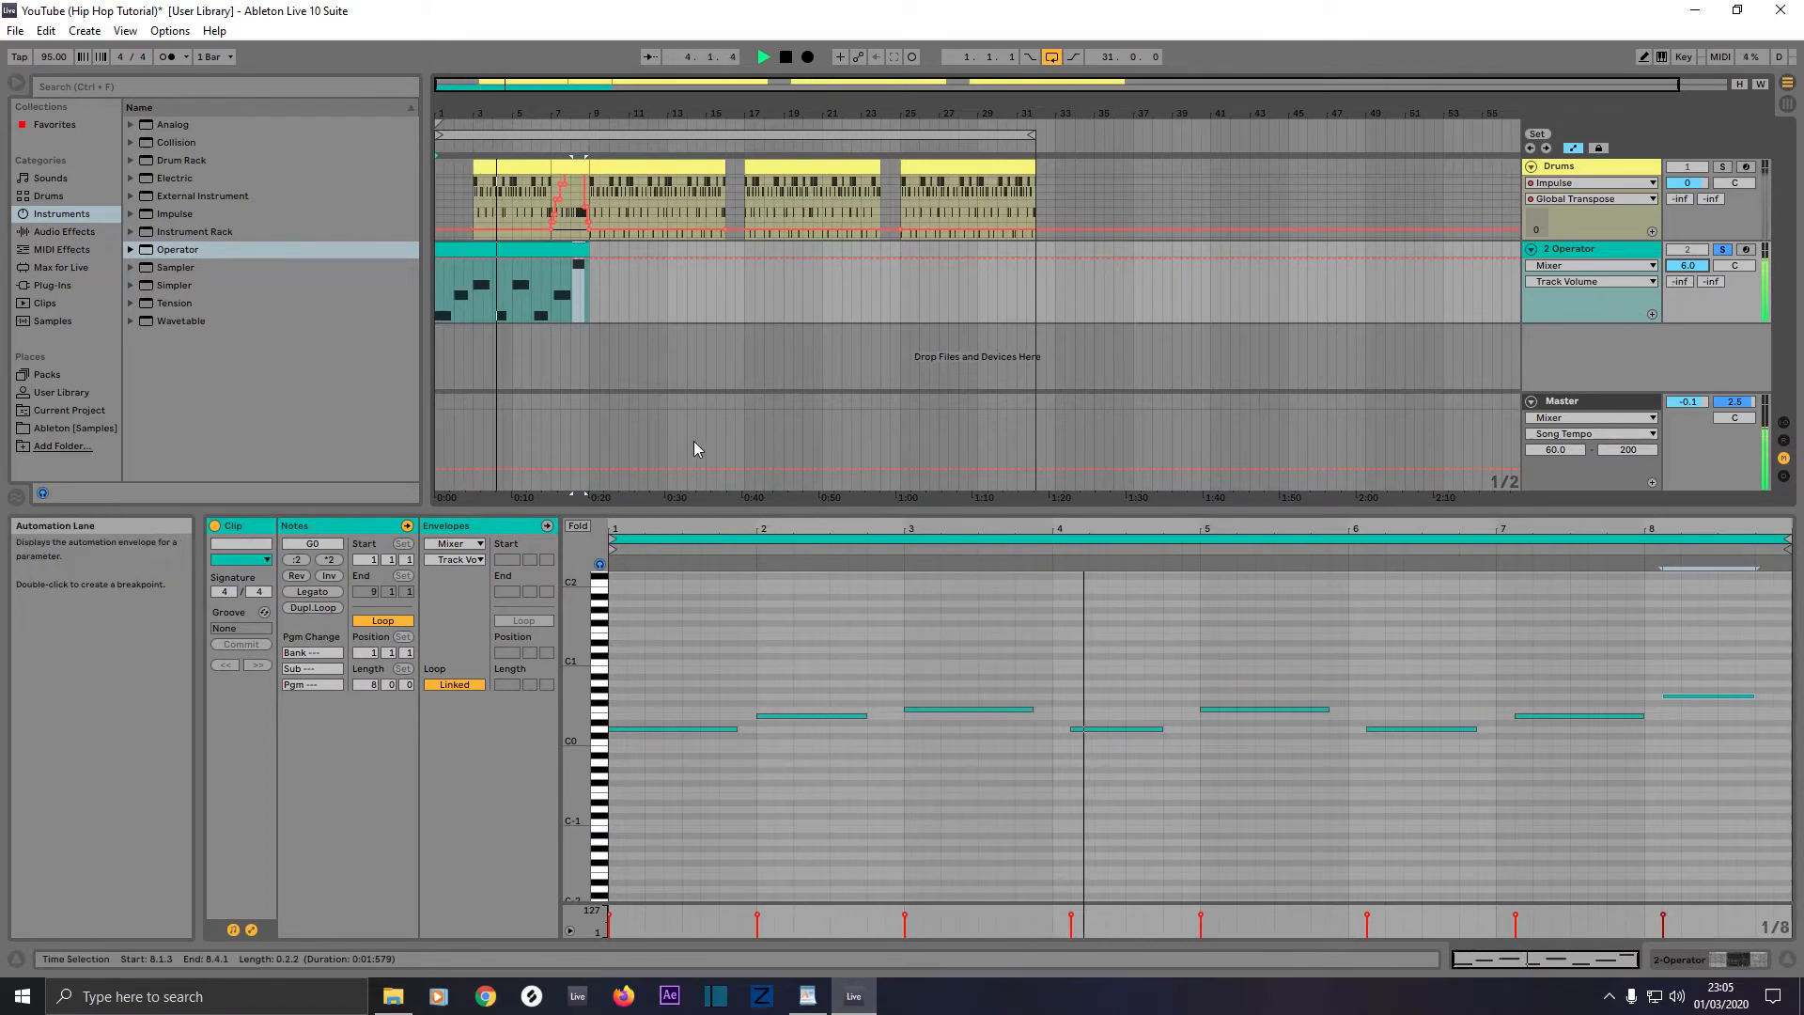
Step: Stop playback, duplicate the eight-bar bass clip three times in a row, and trim the first clip's start to bar 3
{"action": "left_click", "coordinate": [458, 250]}
{"action": "key", "text": "space"}
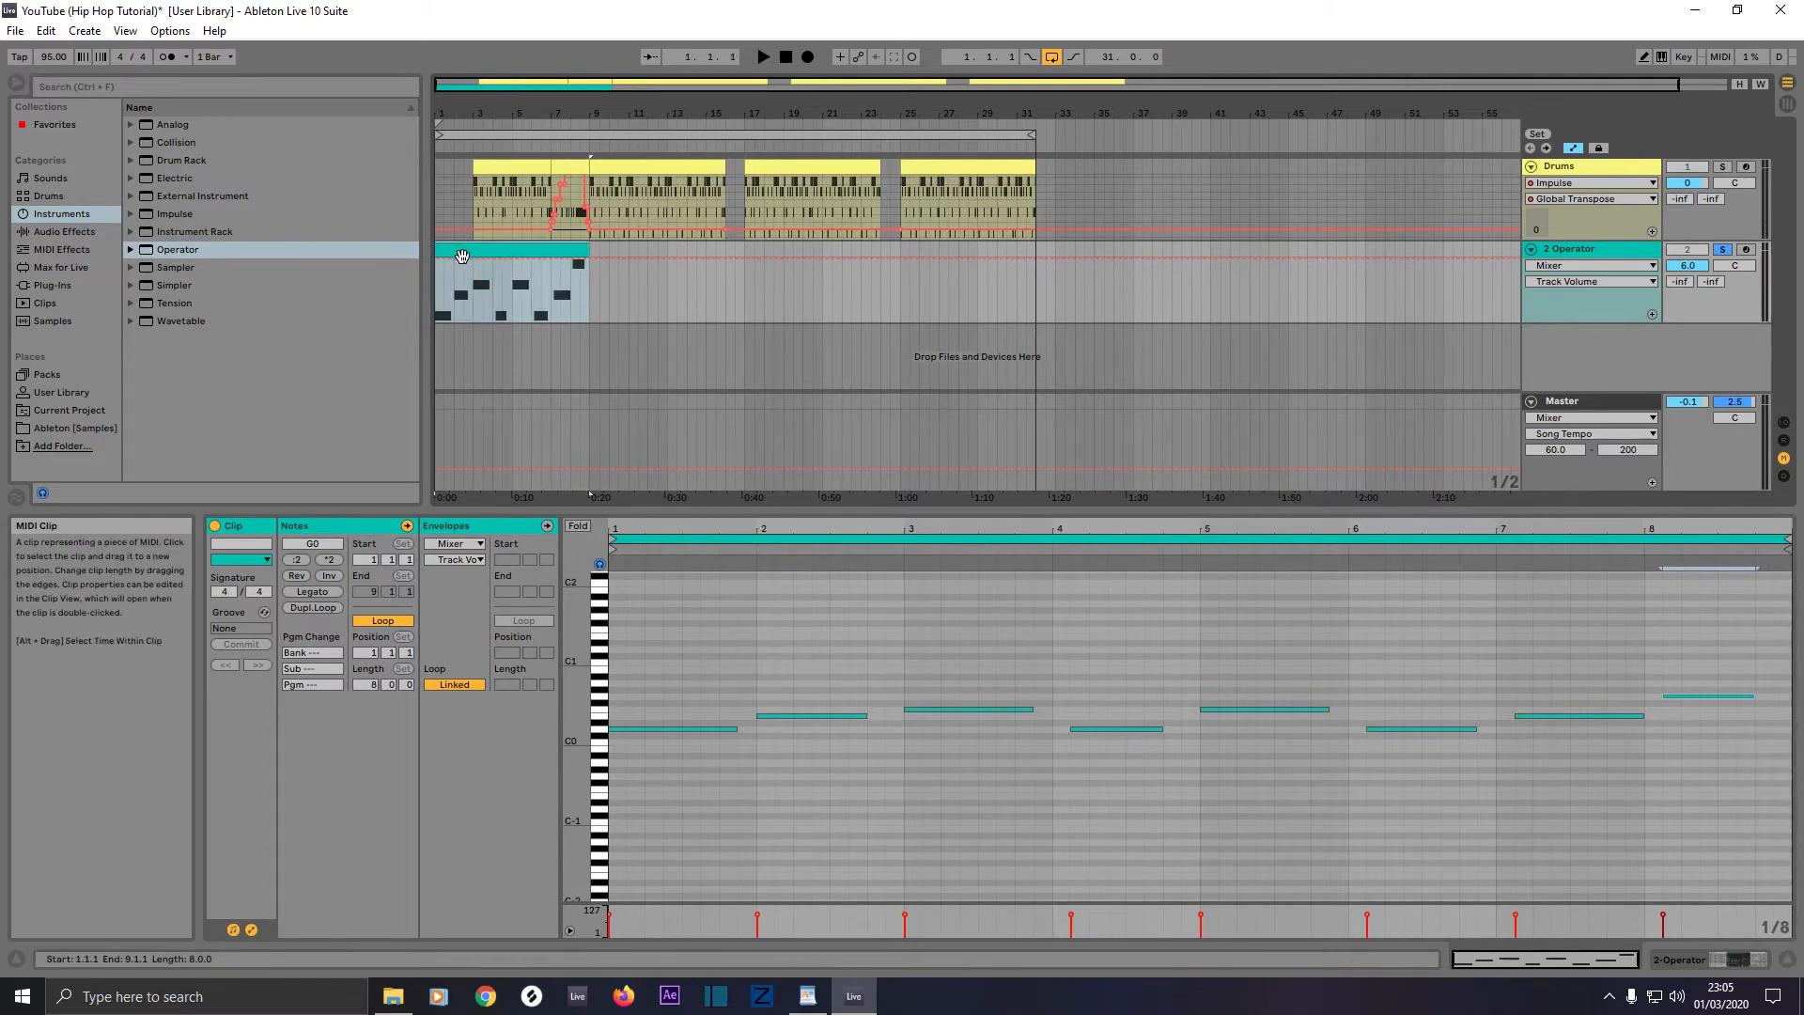
{"action": "key", "text": "ctrl+d"}
{"action": "key", "text": "ctrl+d"}
{"action": "key", "text": "ctrl+d"}
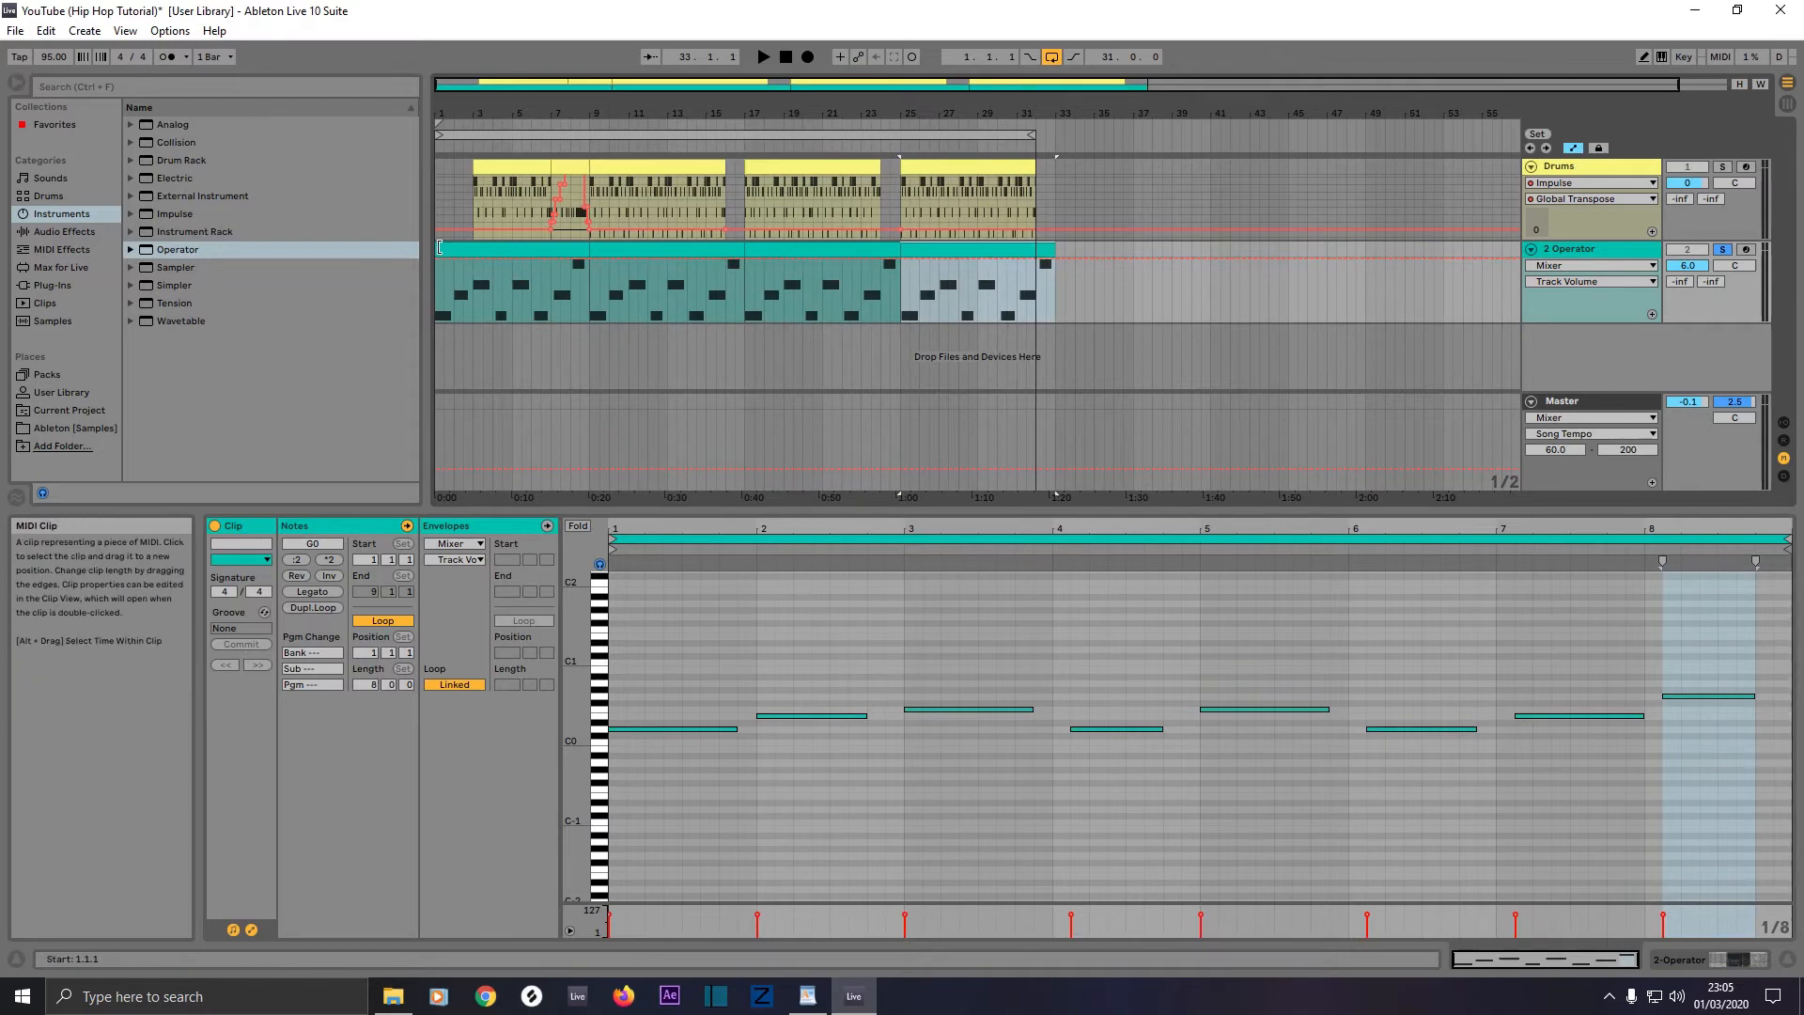
{"action": "left_click", "coordinate": [440, 247]}
{"action": "left_click_drag", "start_coordinate": [440, 248], "coordinate": [471, 250]}
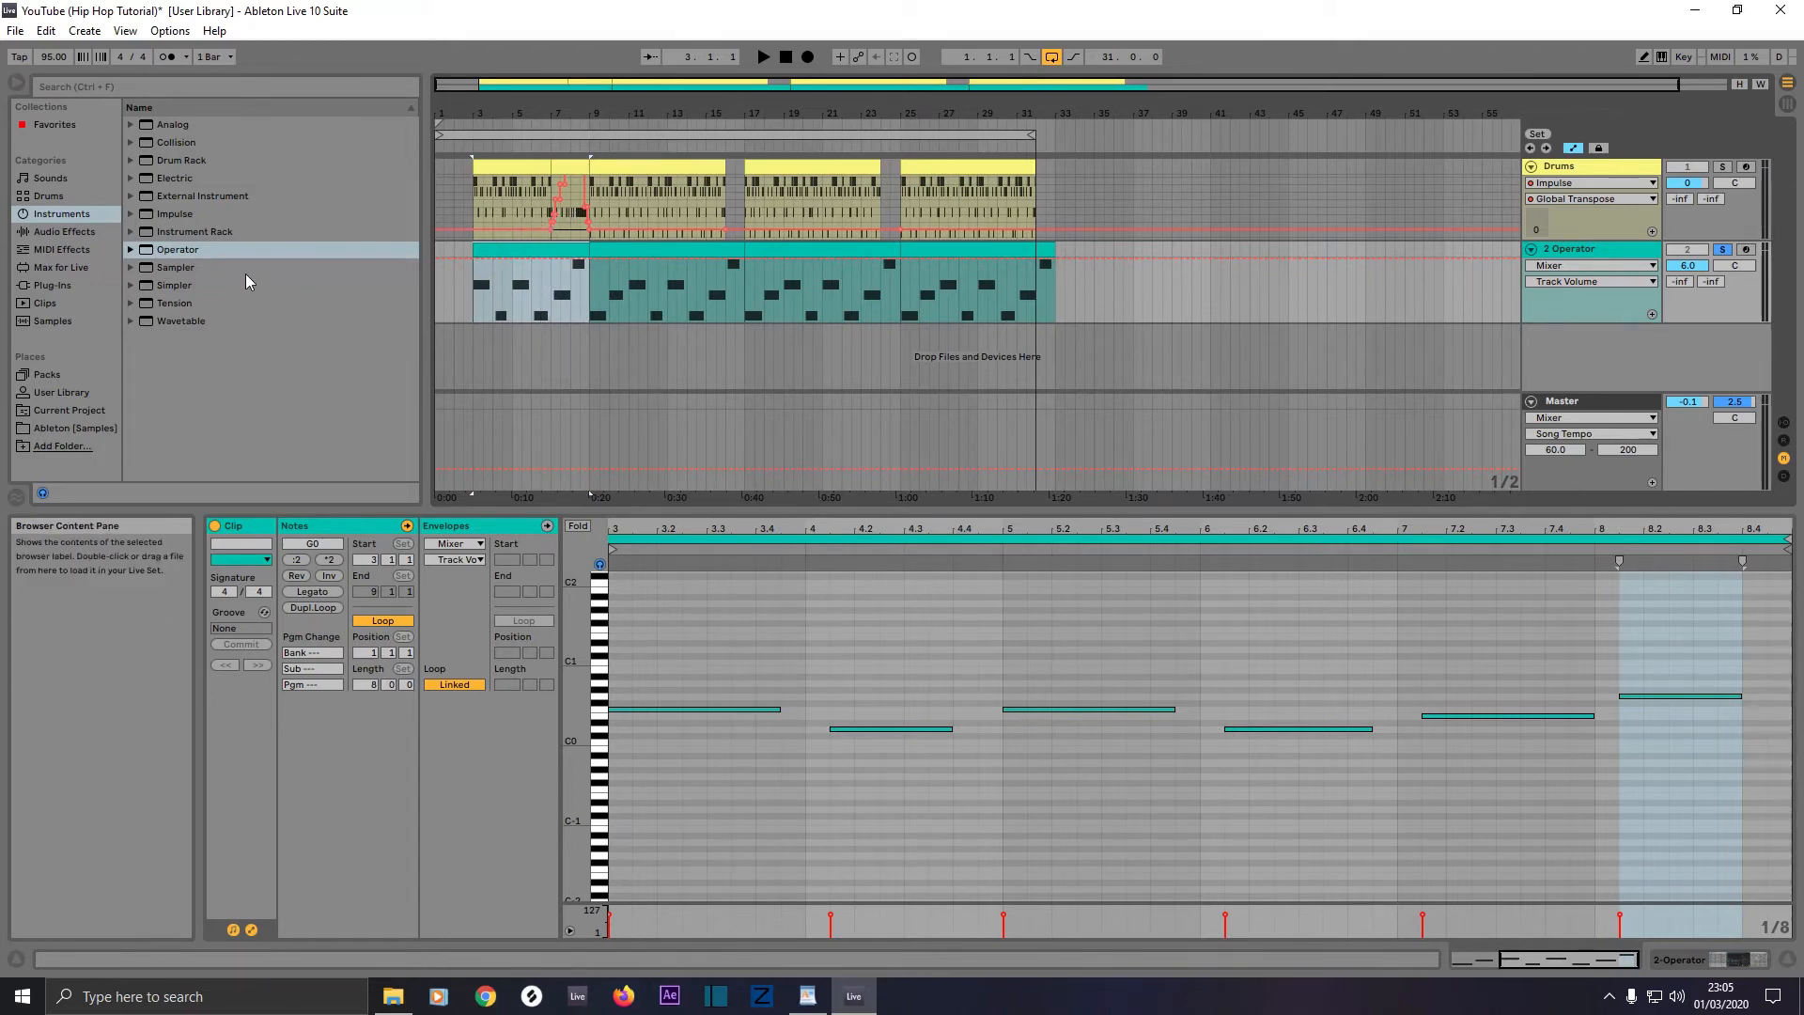
Step: Show the Drums track's device chain for reference, and add an EQ Eight to the Operator track
{"action": "left_click", "coordinate": [489, 192]}
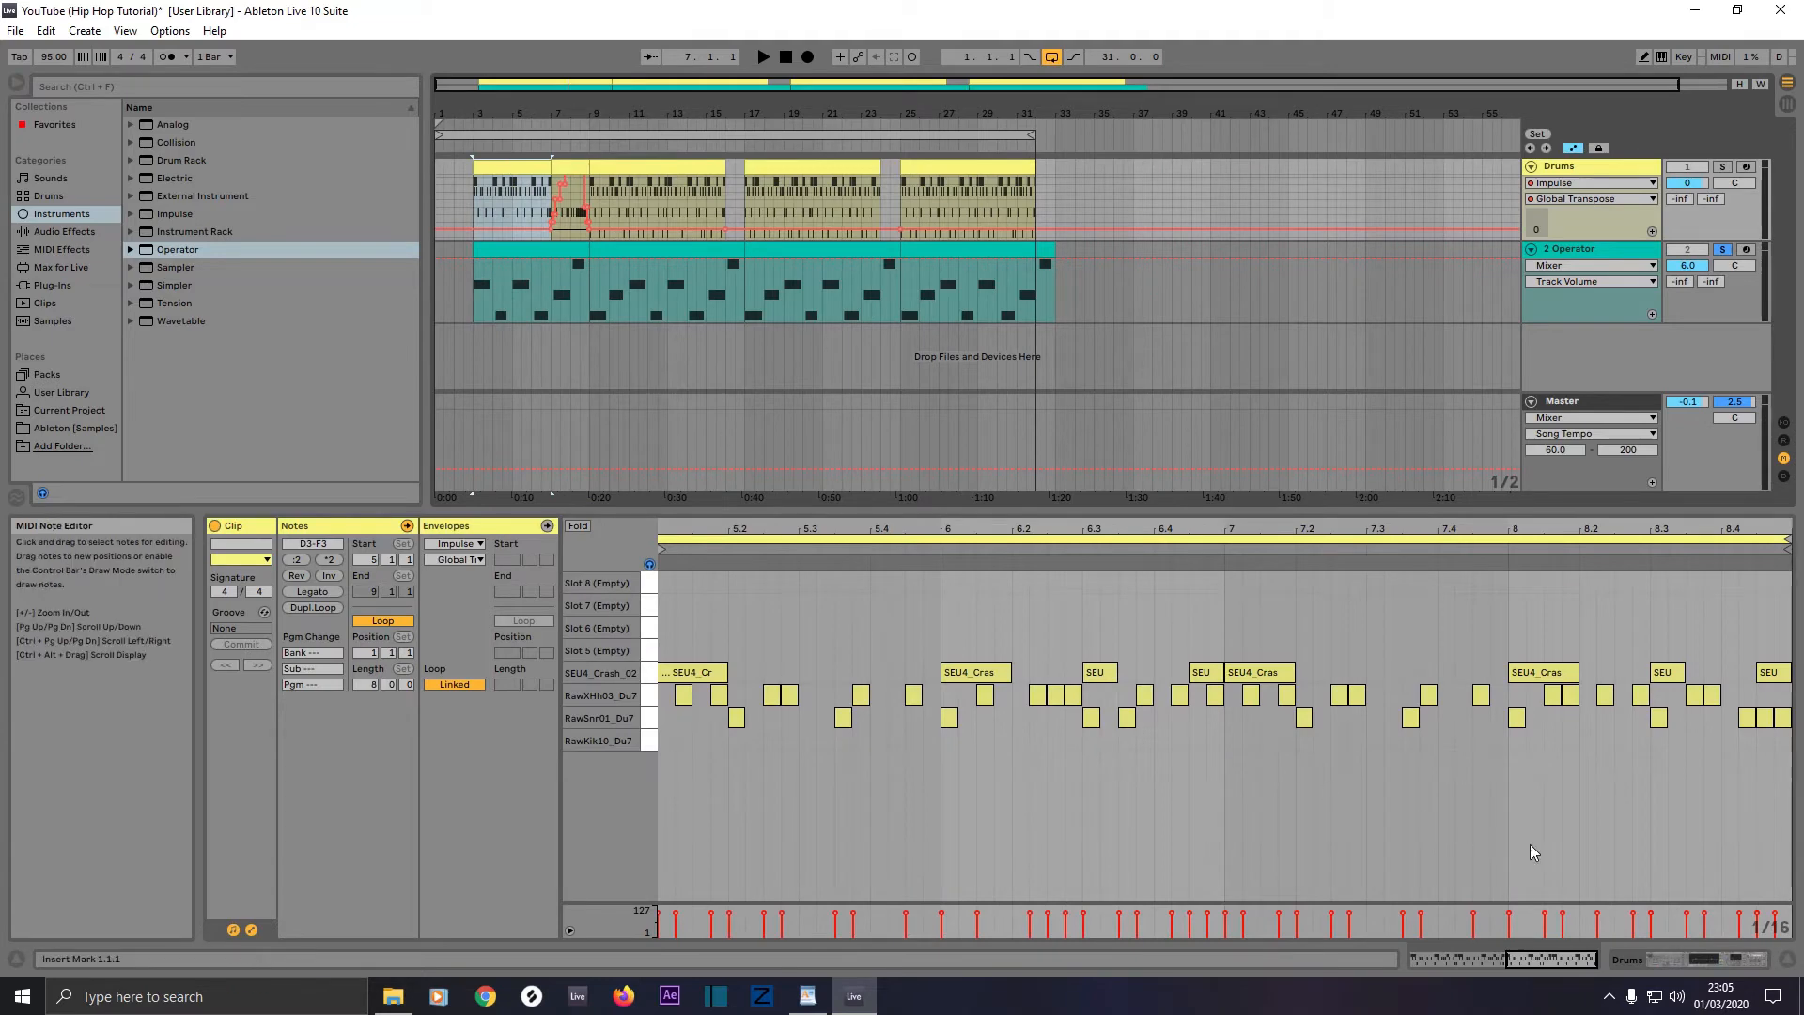
{"action": "left_click", "coordinate": [1738, 959]}
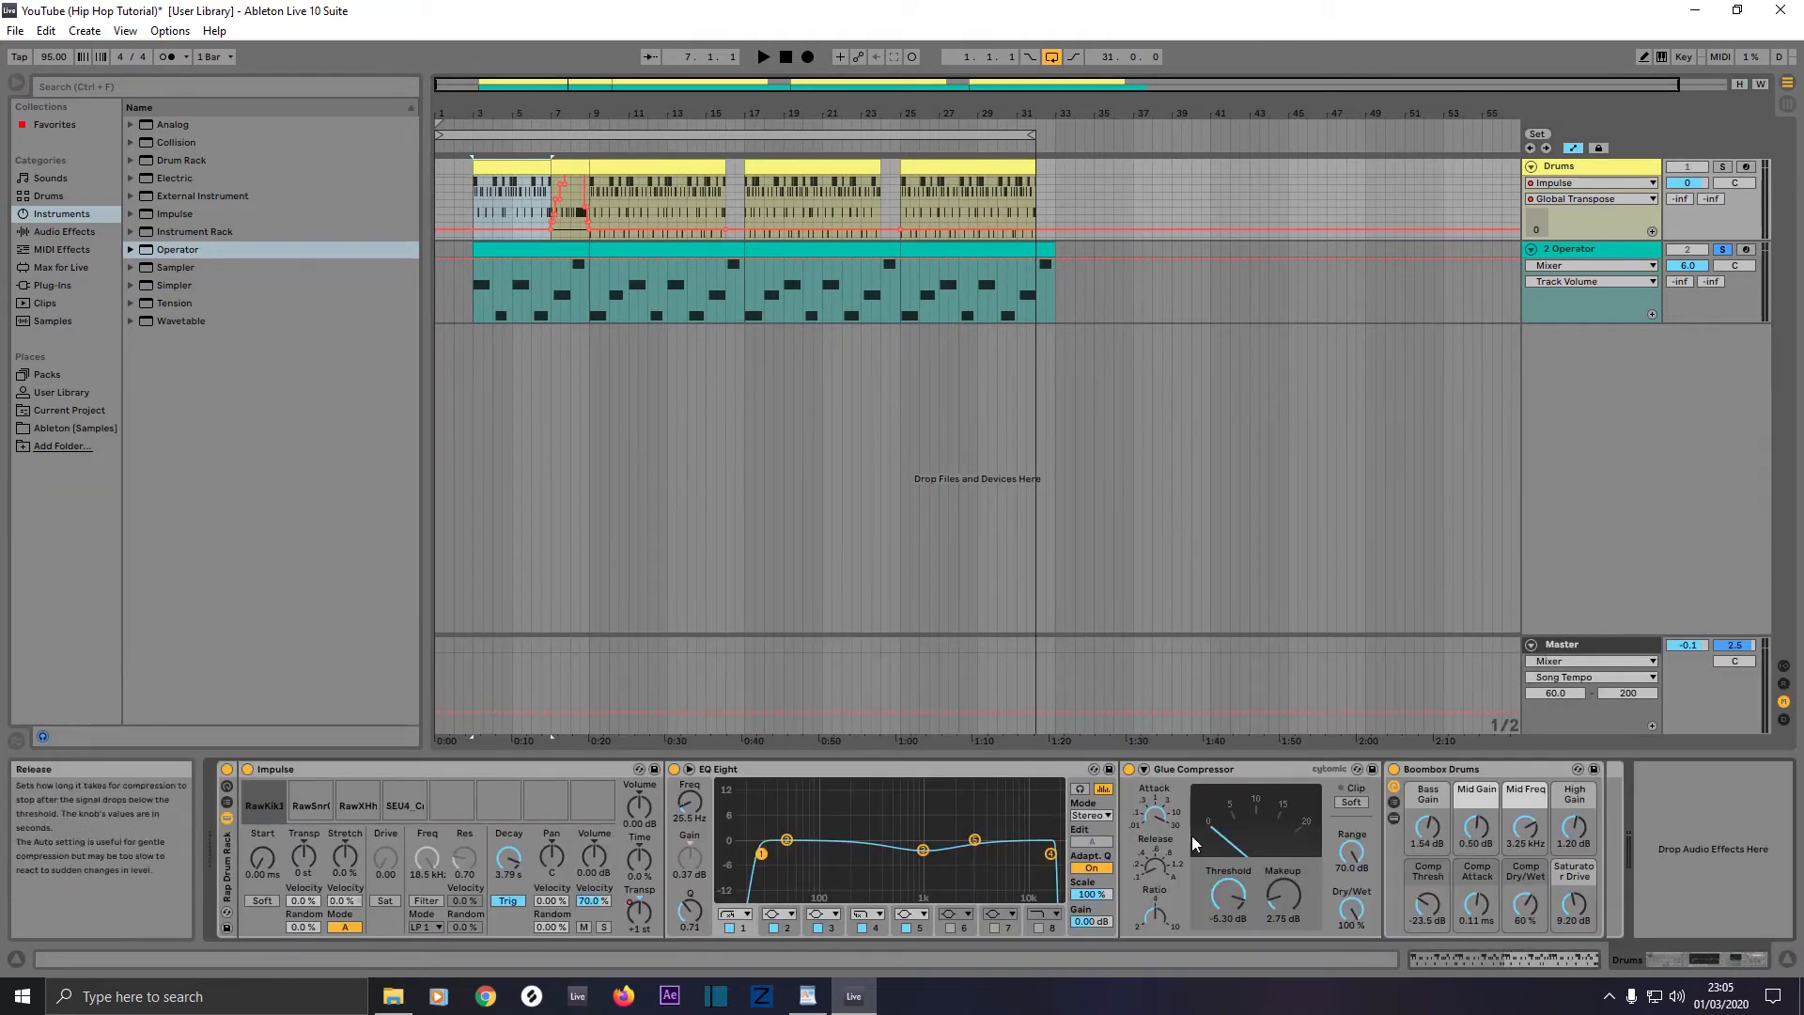
{"action": "left_click", "coordinate": [52, 234]}
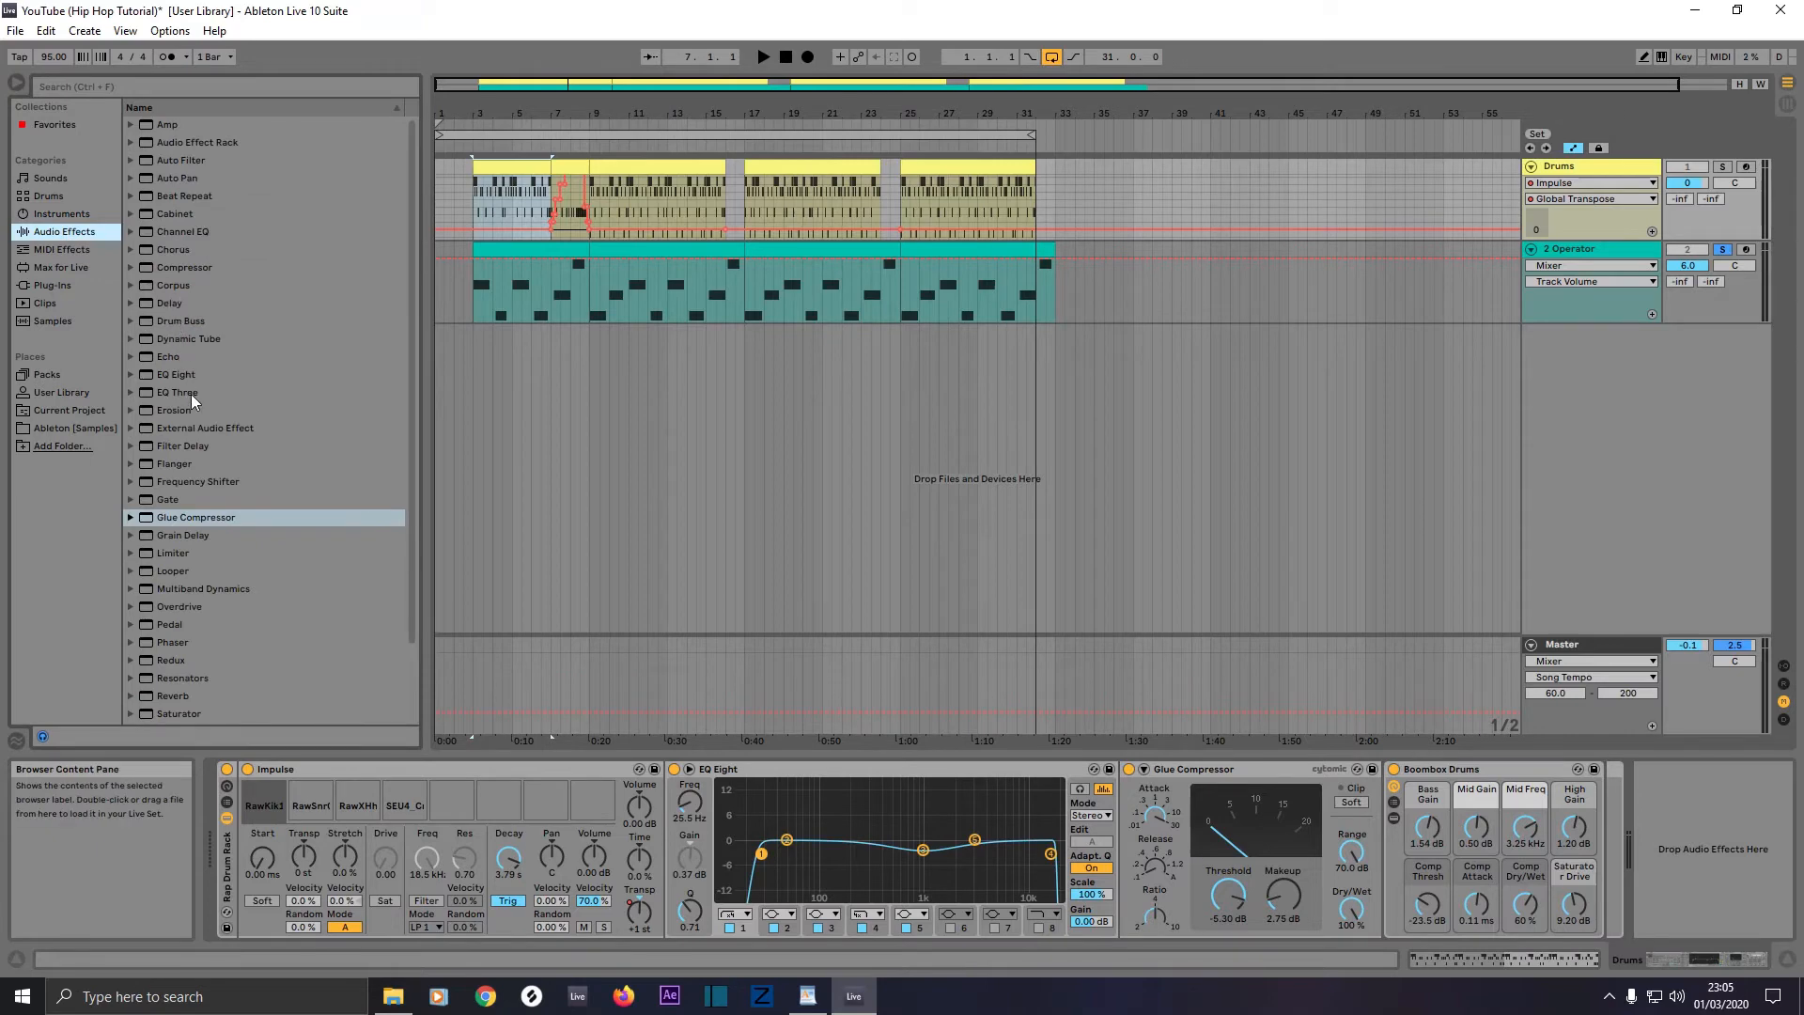
{"action": "left_click", "coordinate": [178, 373]}
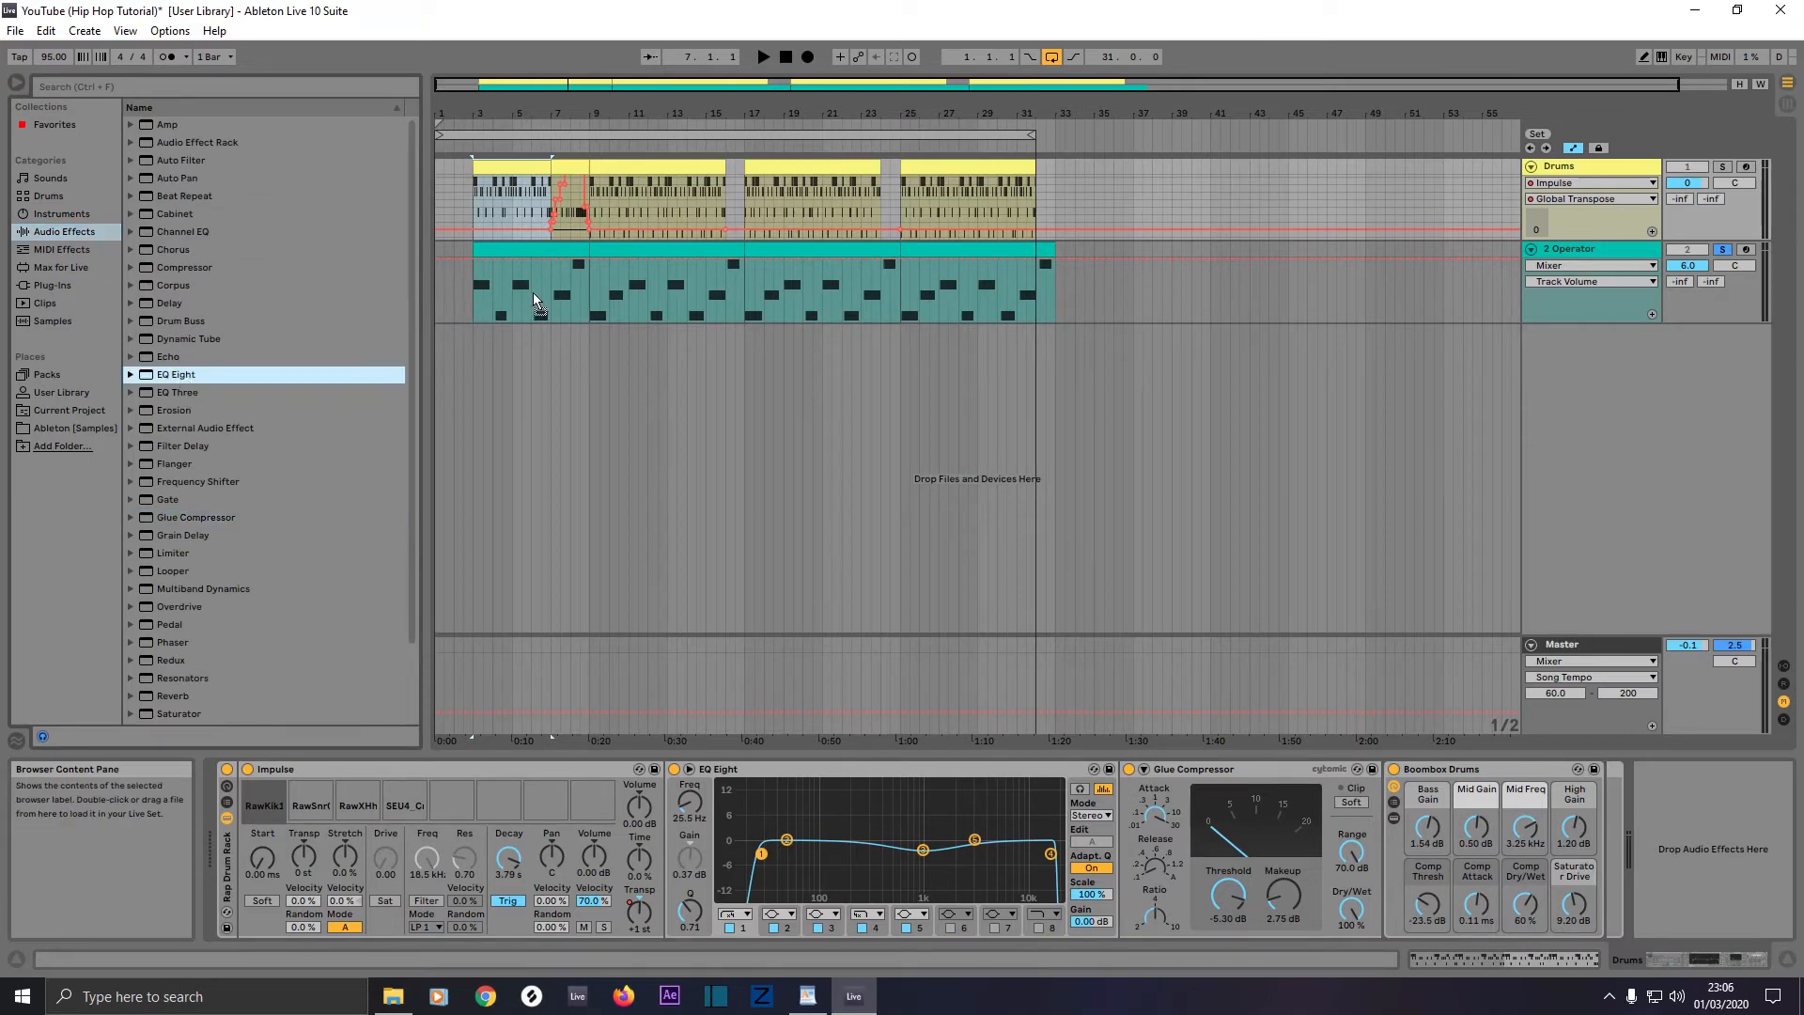
{"action": "left_click_drag", "start_coordinate": [532, 298], "coordinate": [533, 299]}
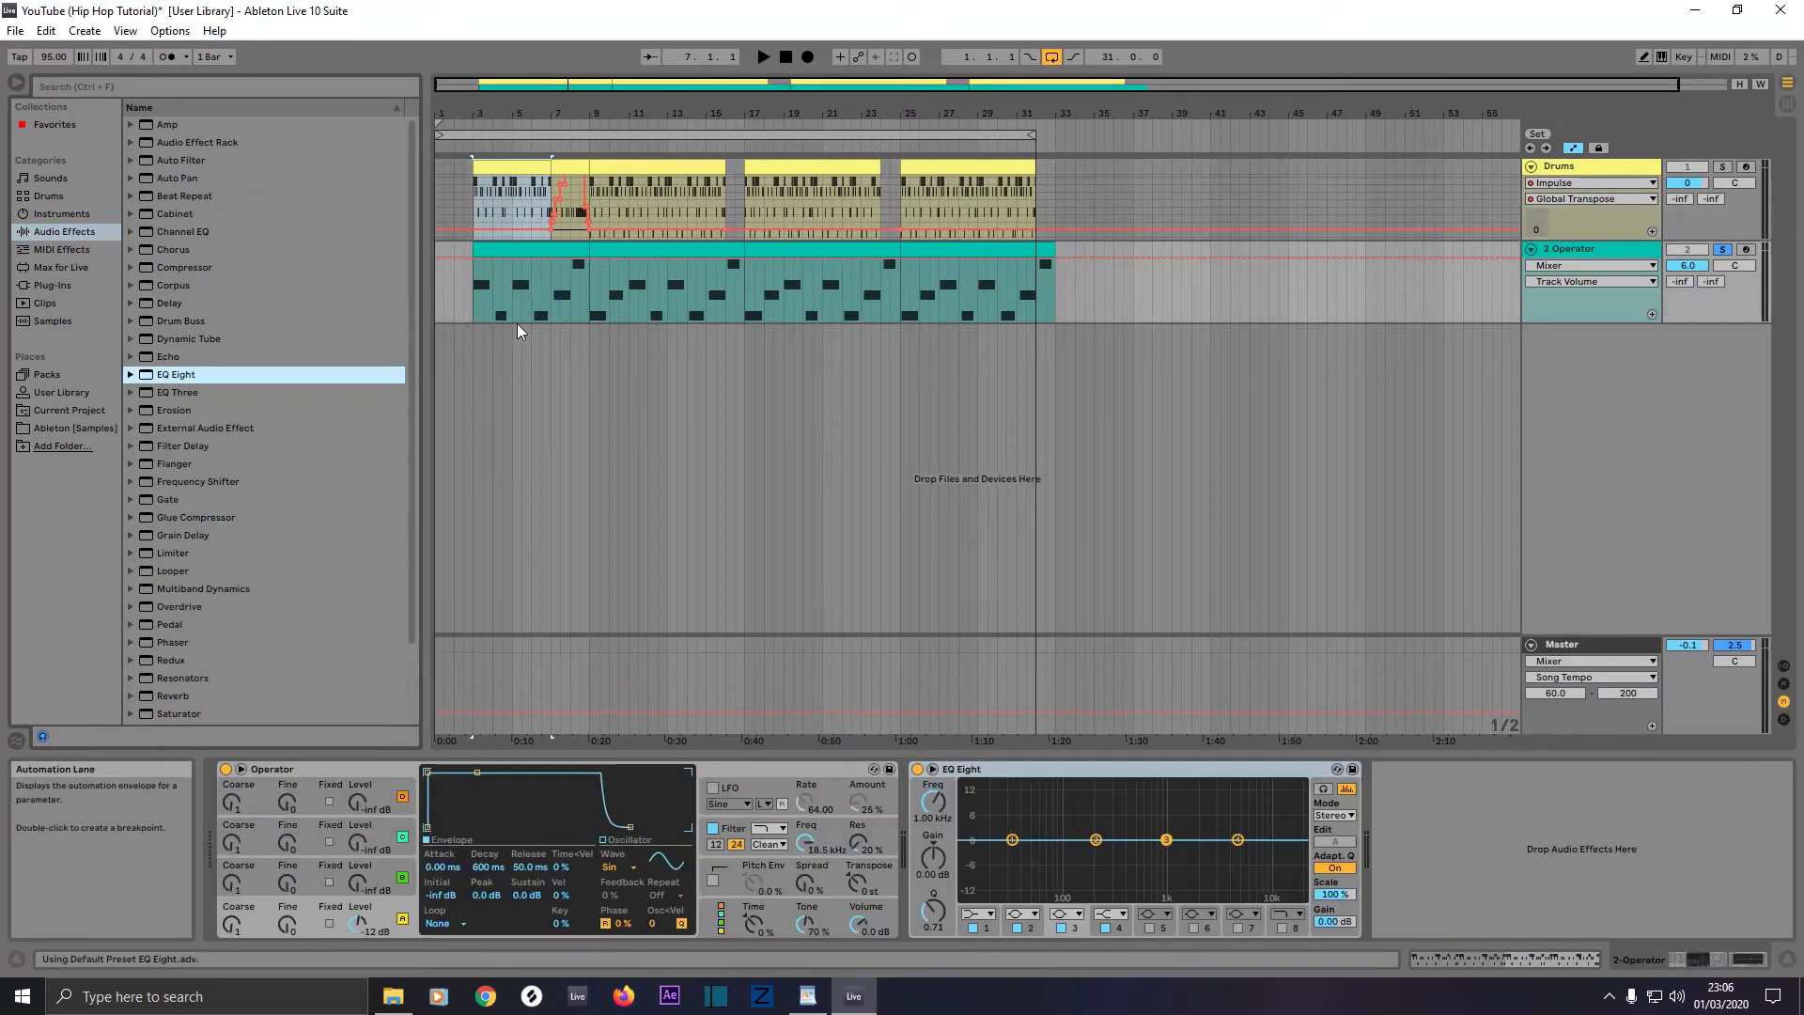
Step: Set band 1 of the Operator track's EQ Eight to 25.5 Hz with the steeper low-cut filter type
{"action": "left_click", "coordinate": [1011, 838]}
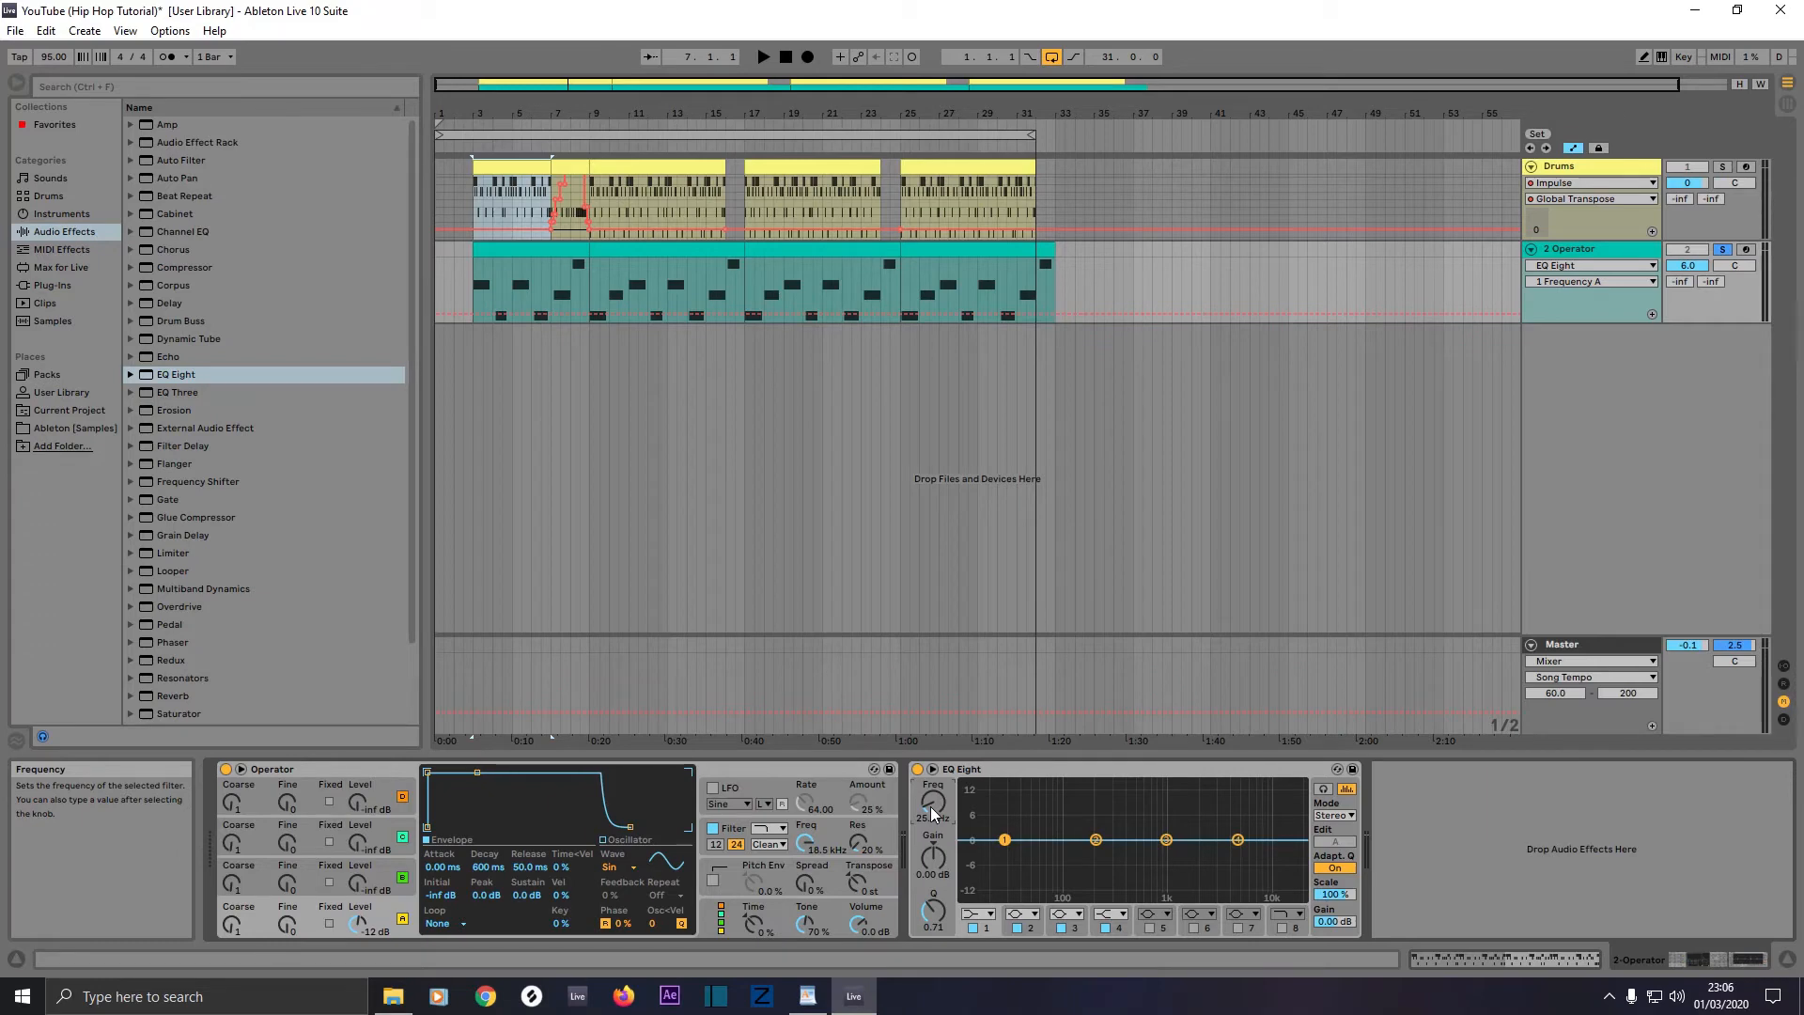
{"action": "left_click", "coordinate": [977, 916]}
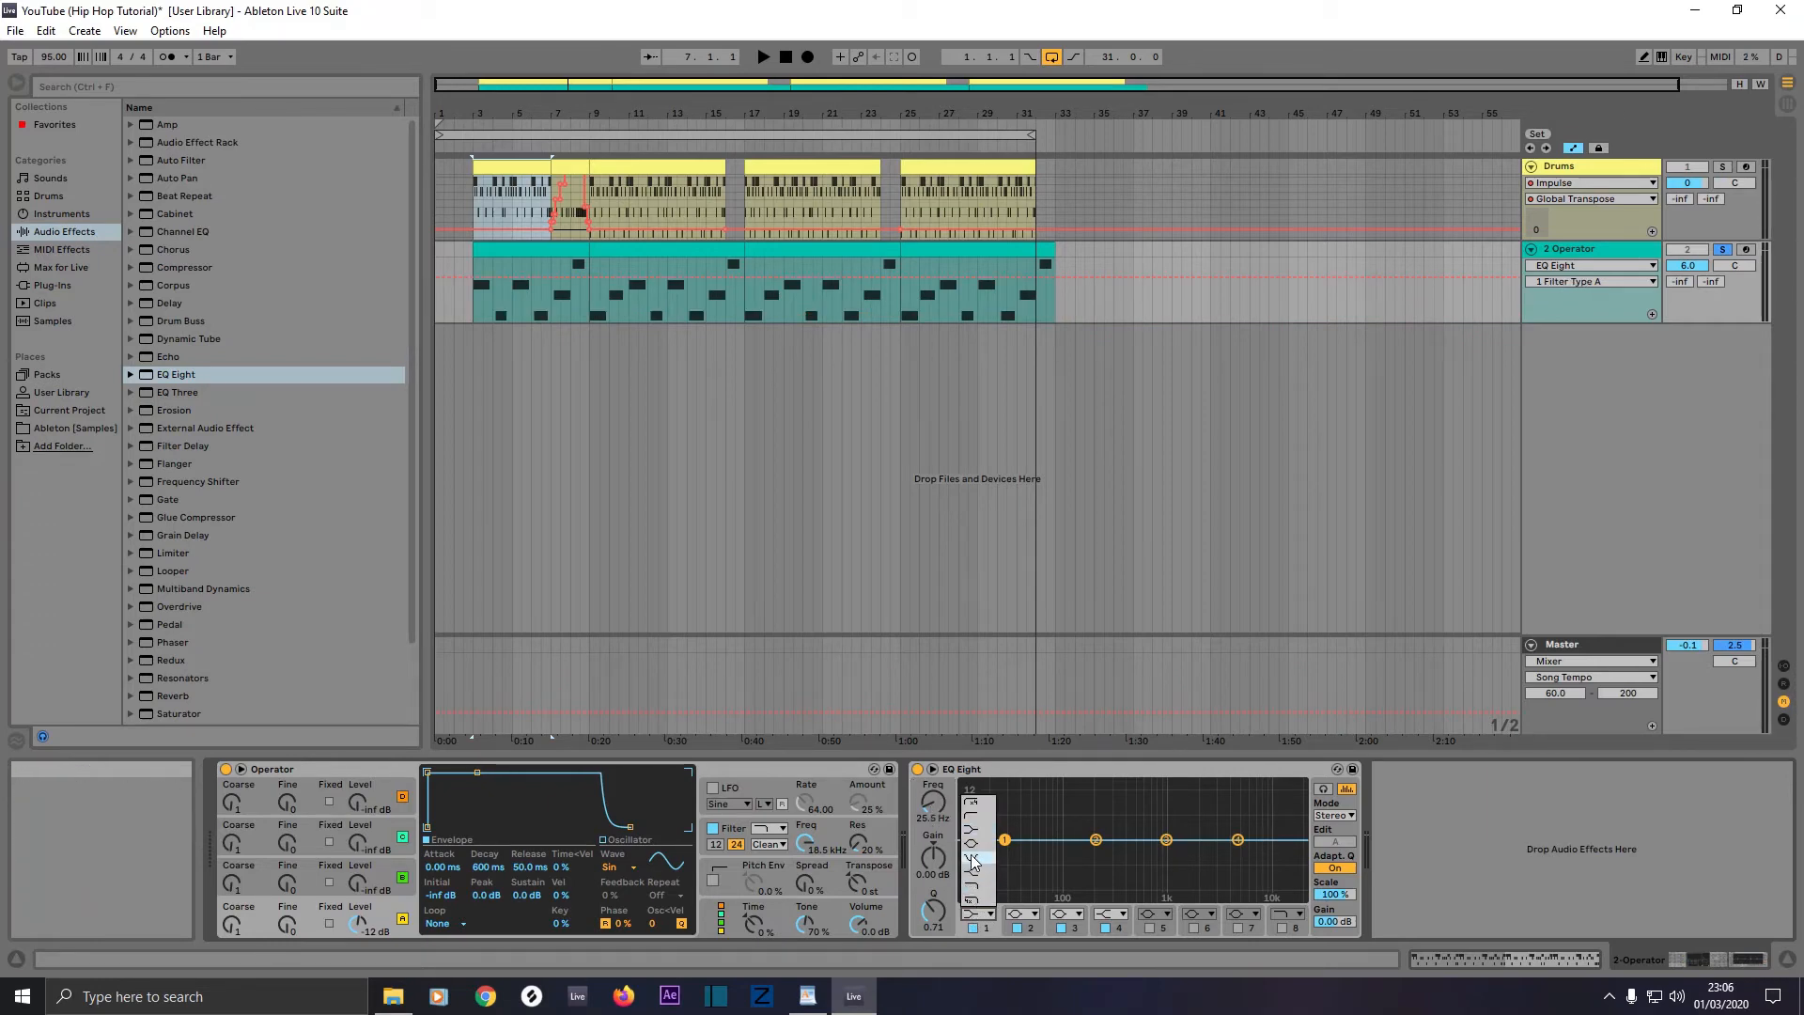
{"action": "left_click", "coordinate": [974, 805]}
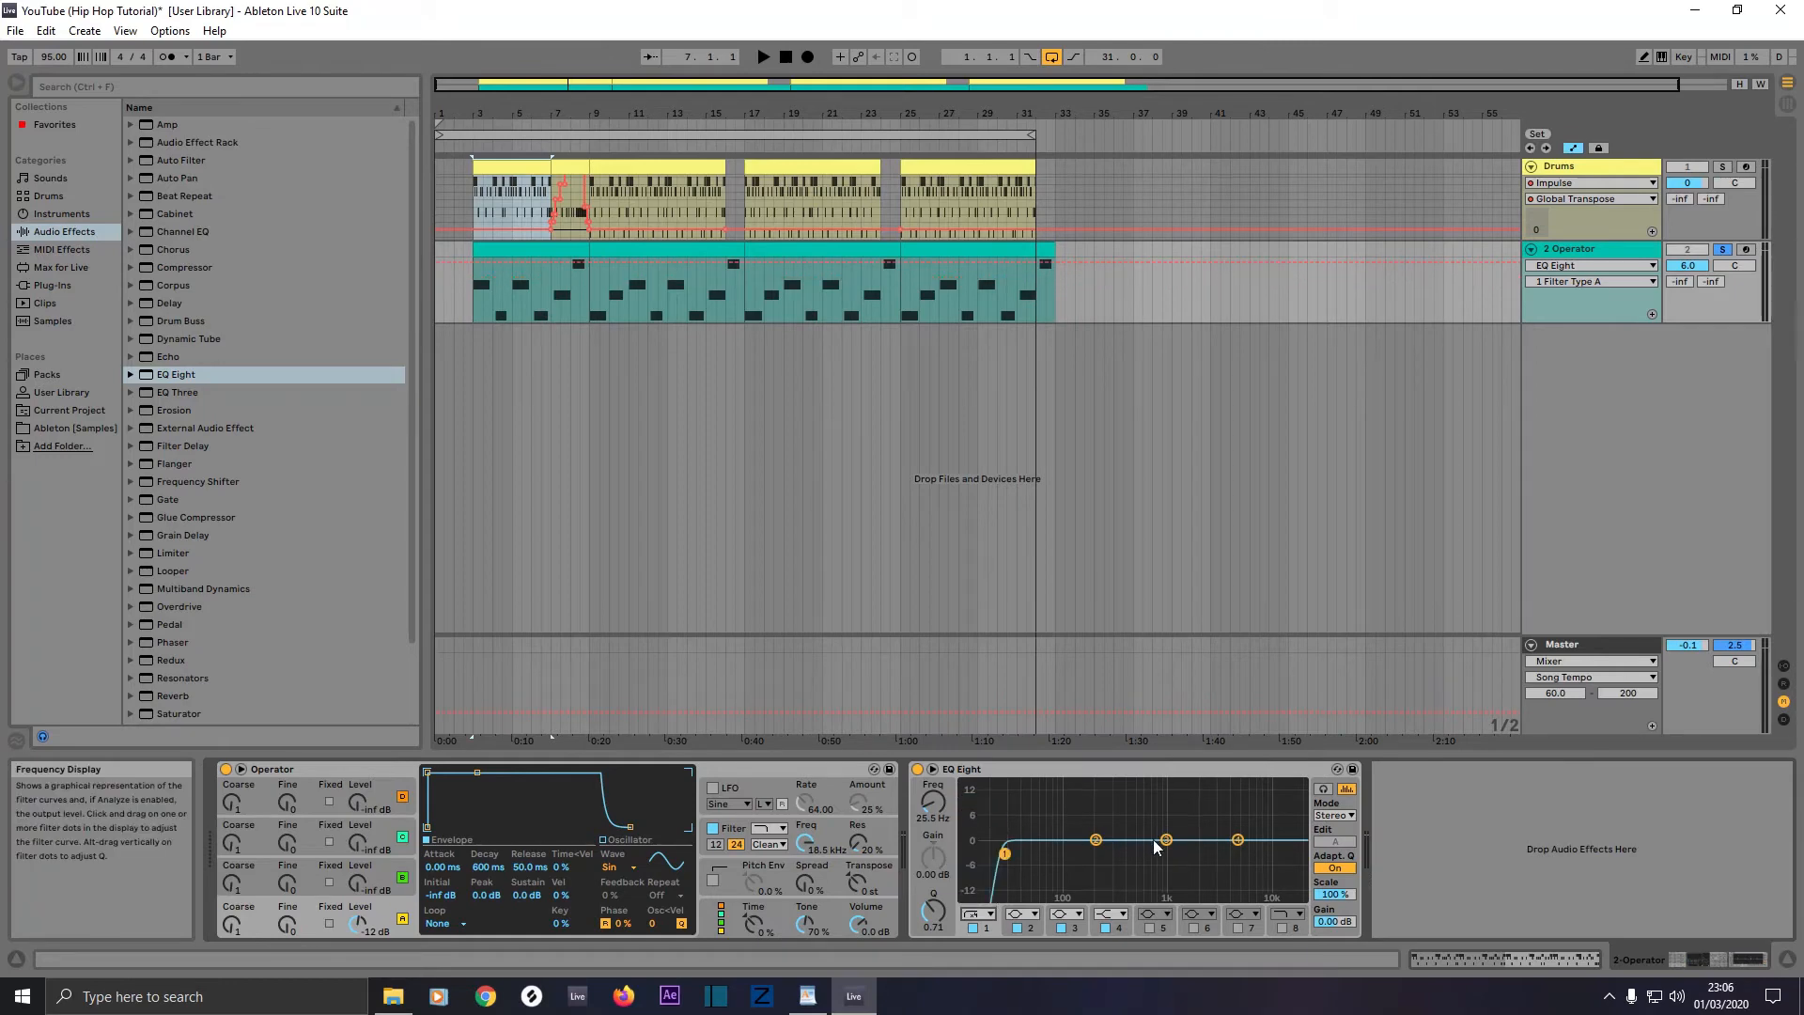
Step: Turn off EQ band 4 and set band 3 to 14.0 kHz with the steeper high-cut filter type
{"action": "left_click", "coordinate": [1105, 928]}
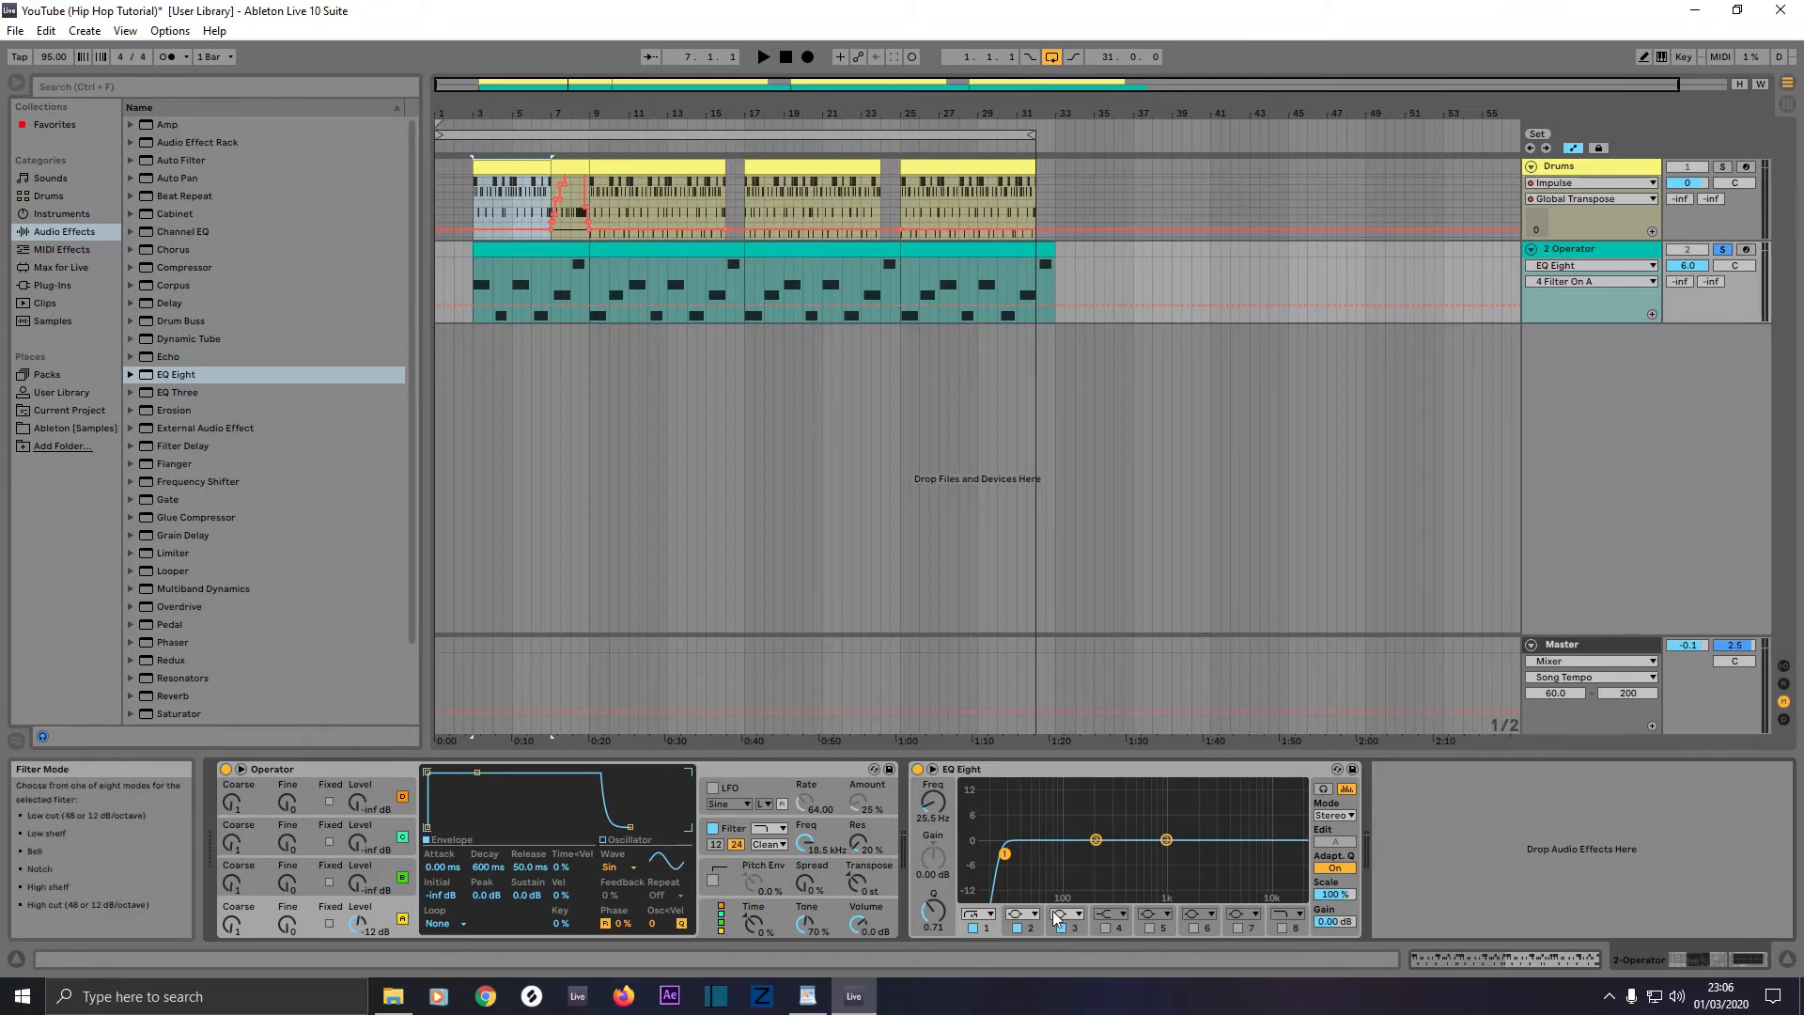
{"action": "left_click_drag", "start_coordinate": [1166, 839], "coordinate": [1241, 839]}
{"action": "left_click_drag", "start_coordinate": [929, 806], "coordinate": [929, 786]}
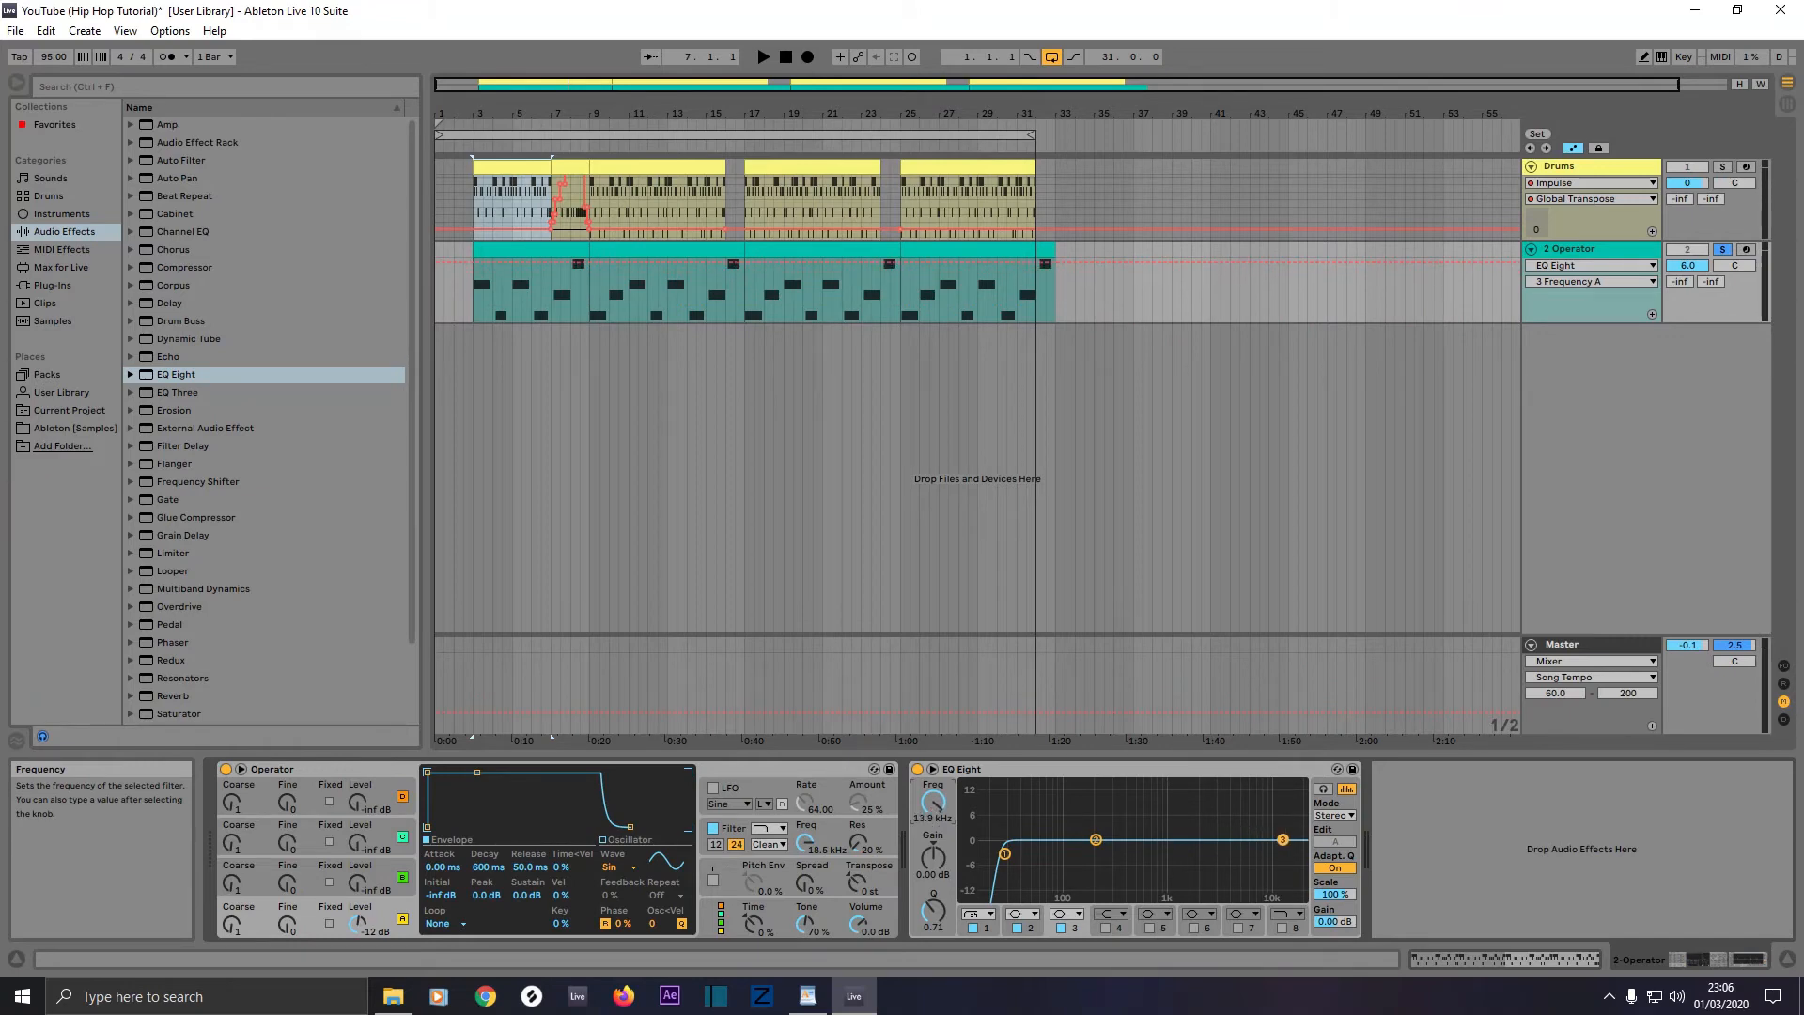
{"action": "left_click", "coordinate": [1066, 914]}
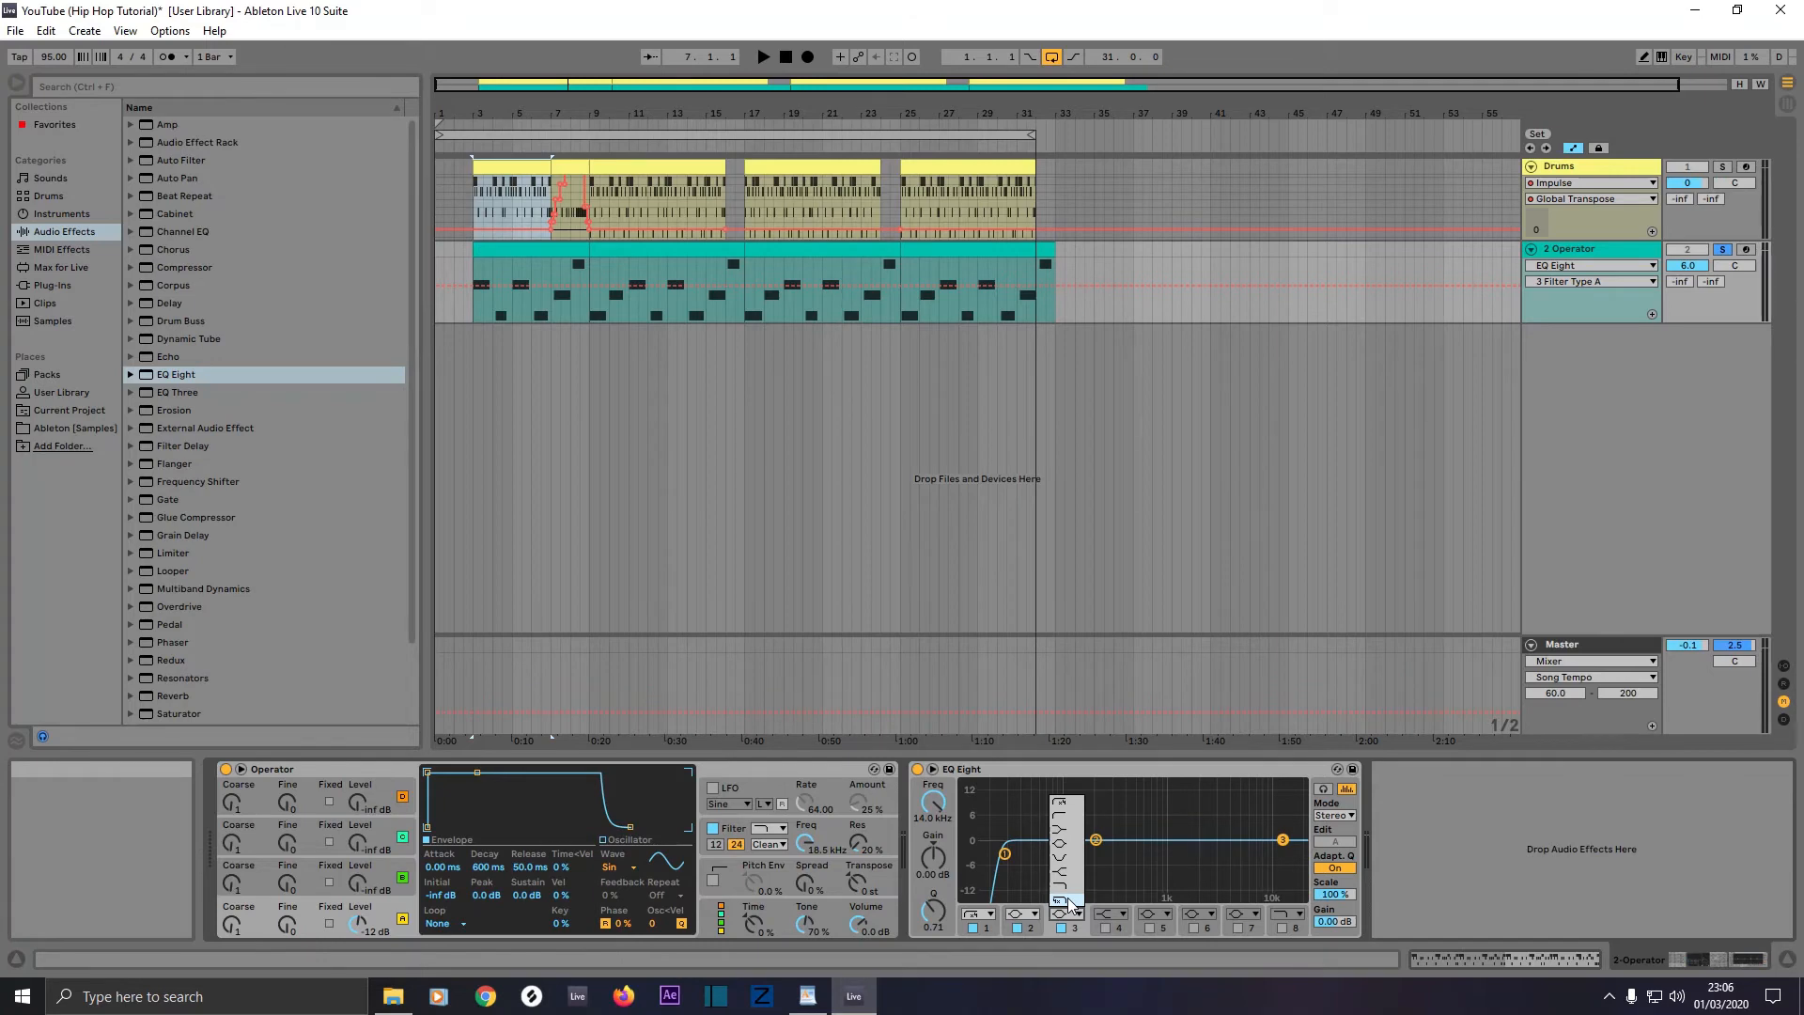
{"action": "left_click", "coordinate": [1068, 902]}
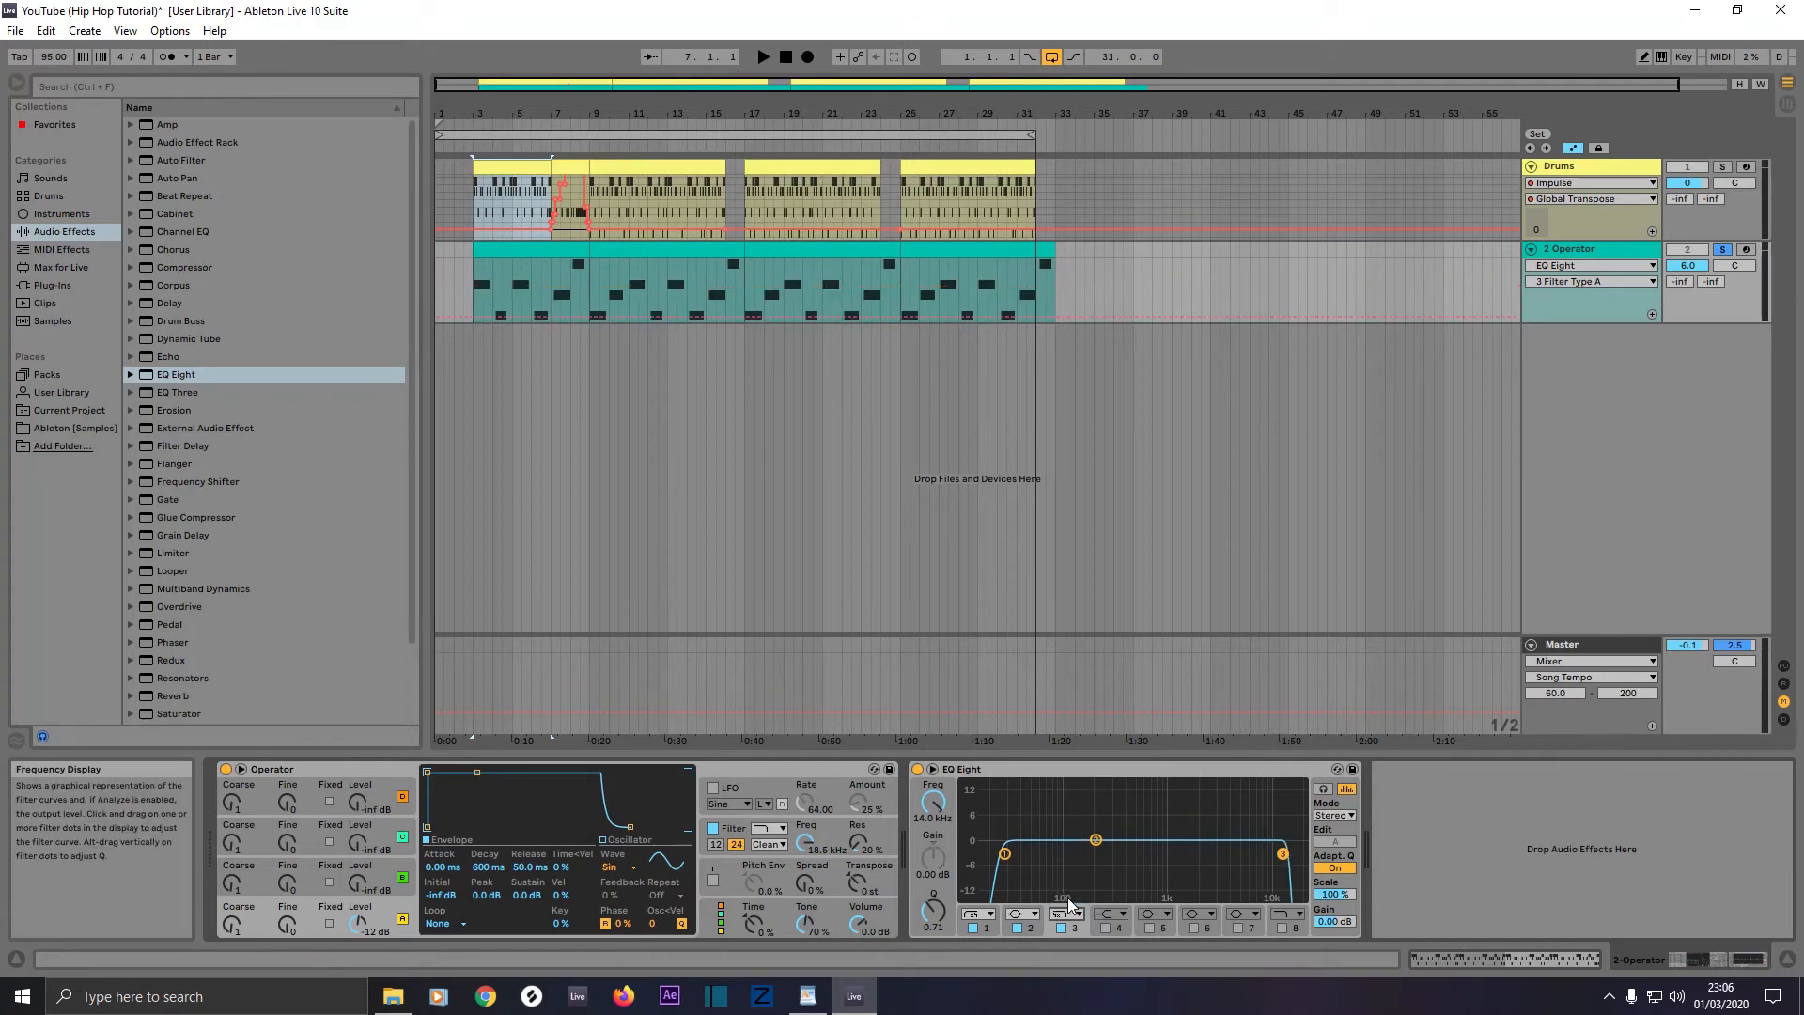
Step: Set EQ band 2 to 125 Hz with a gain of -2.50 dB and a Q of 10.5
{"action": "left_click", "coordinate": [1095, 841]}
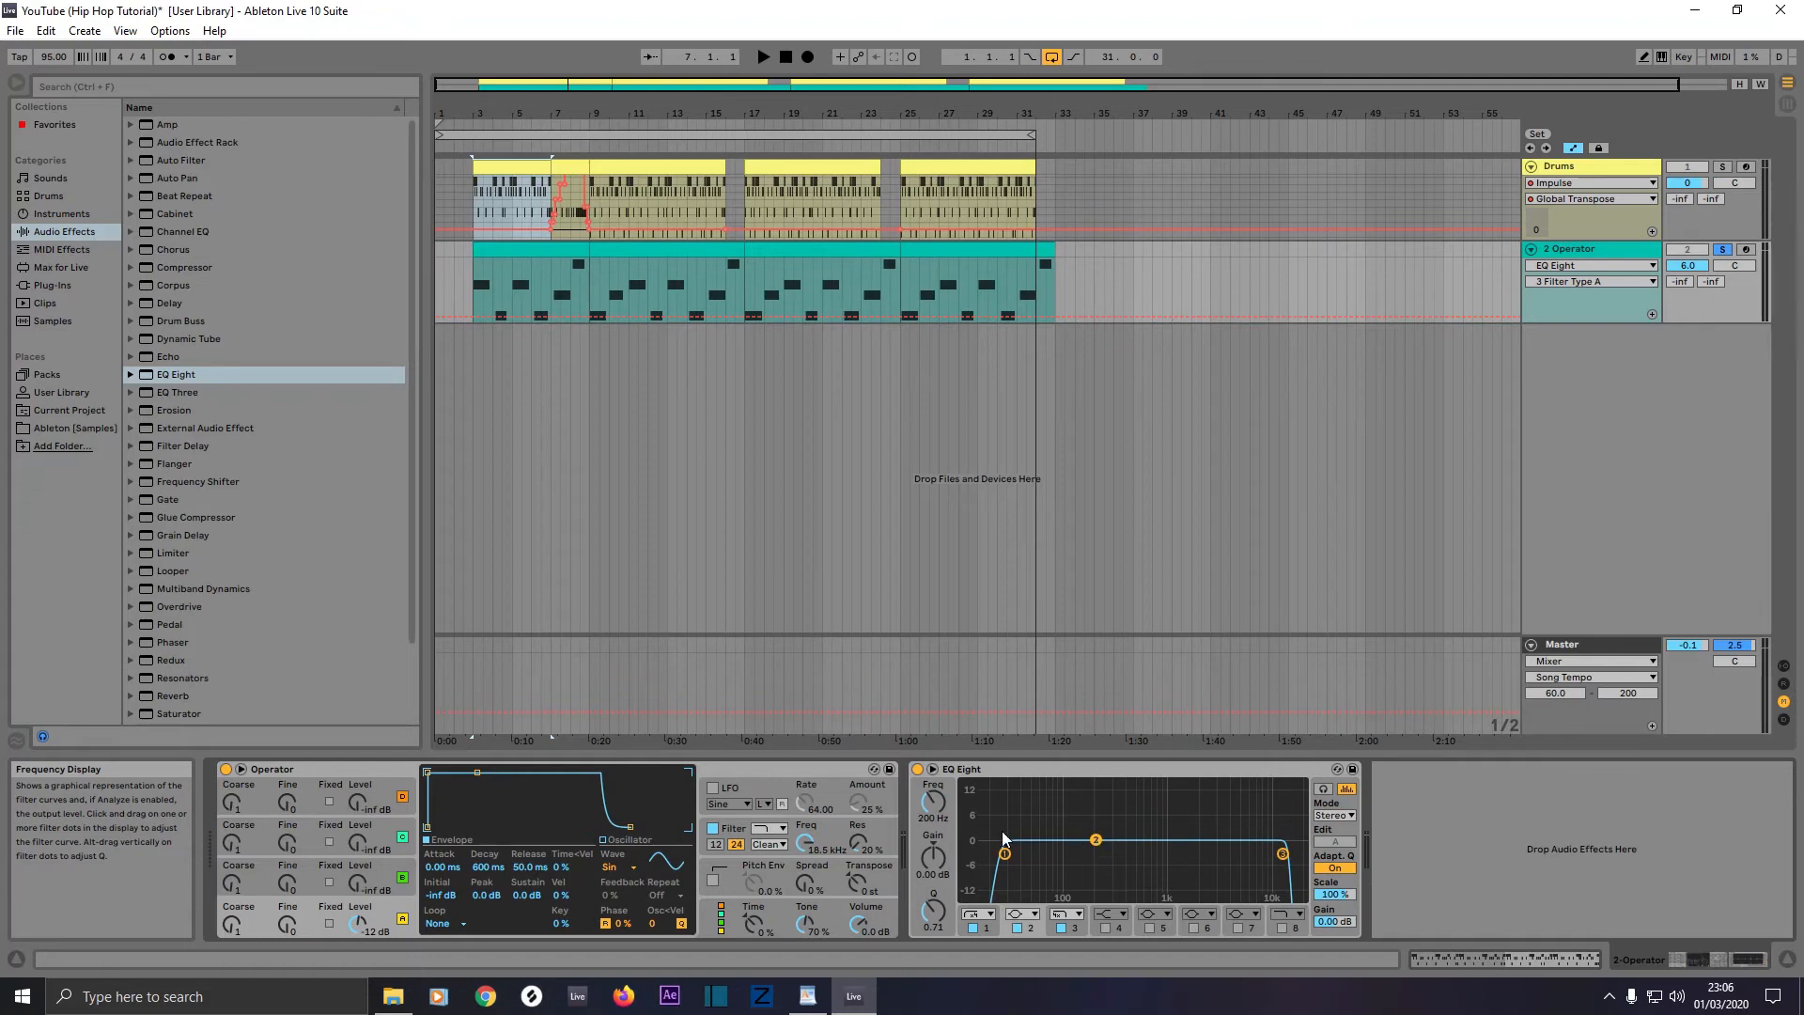
{"action": "left_click_drag", "start_coordinate": [1095, 839], "coordinate": [1072, 839]}
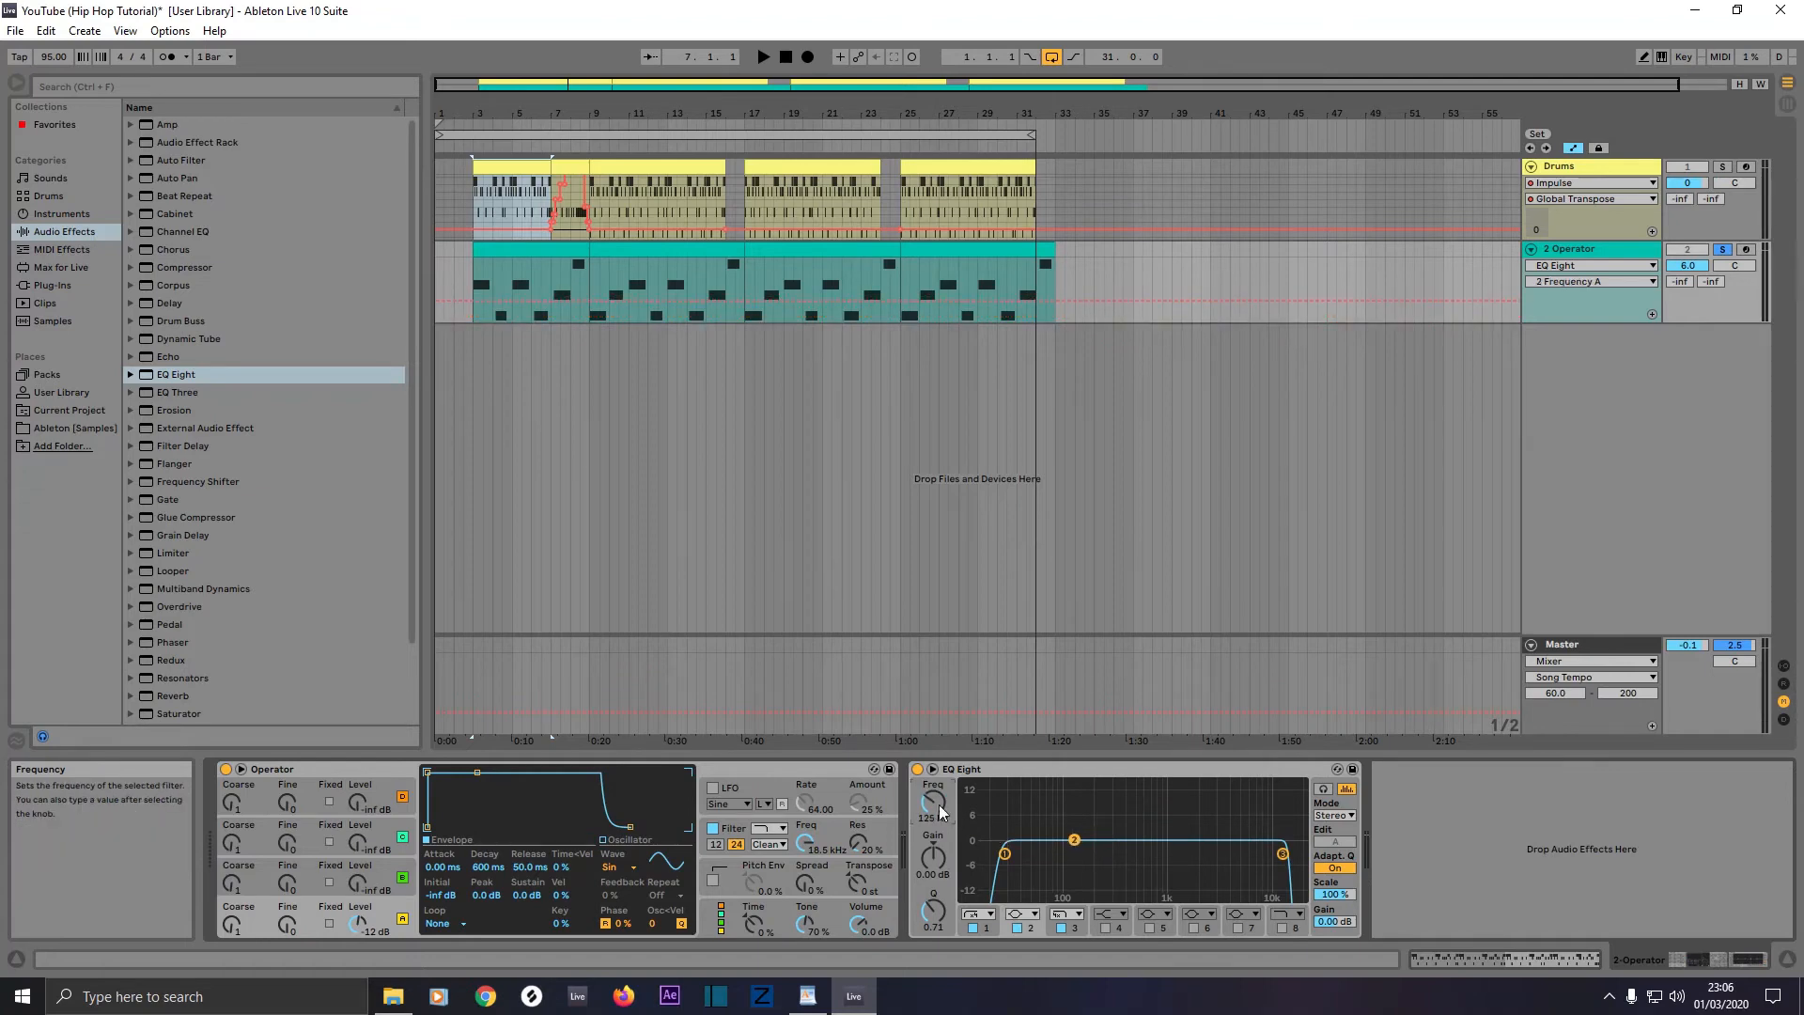
{"action": "left_click_drag", "start_coordinate": [936, 854], "coordinate": [936, 878]}
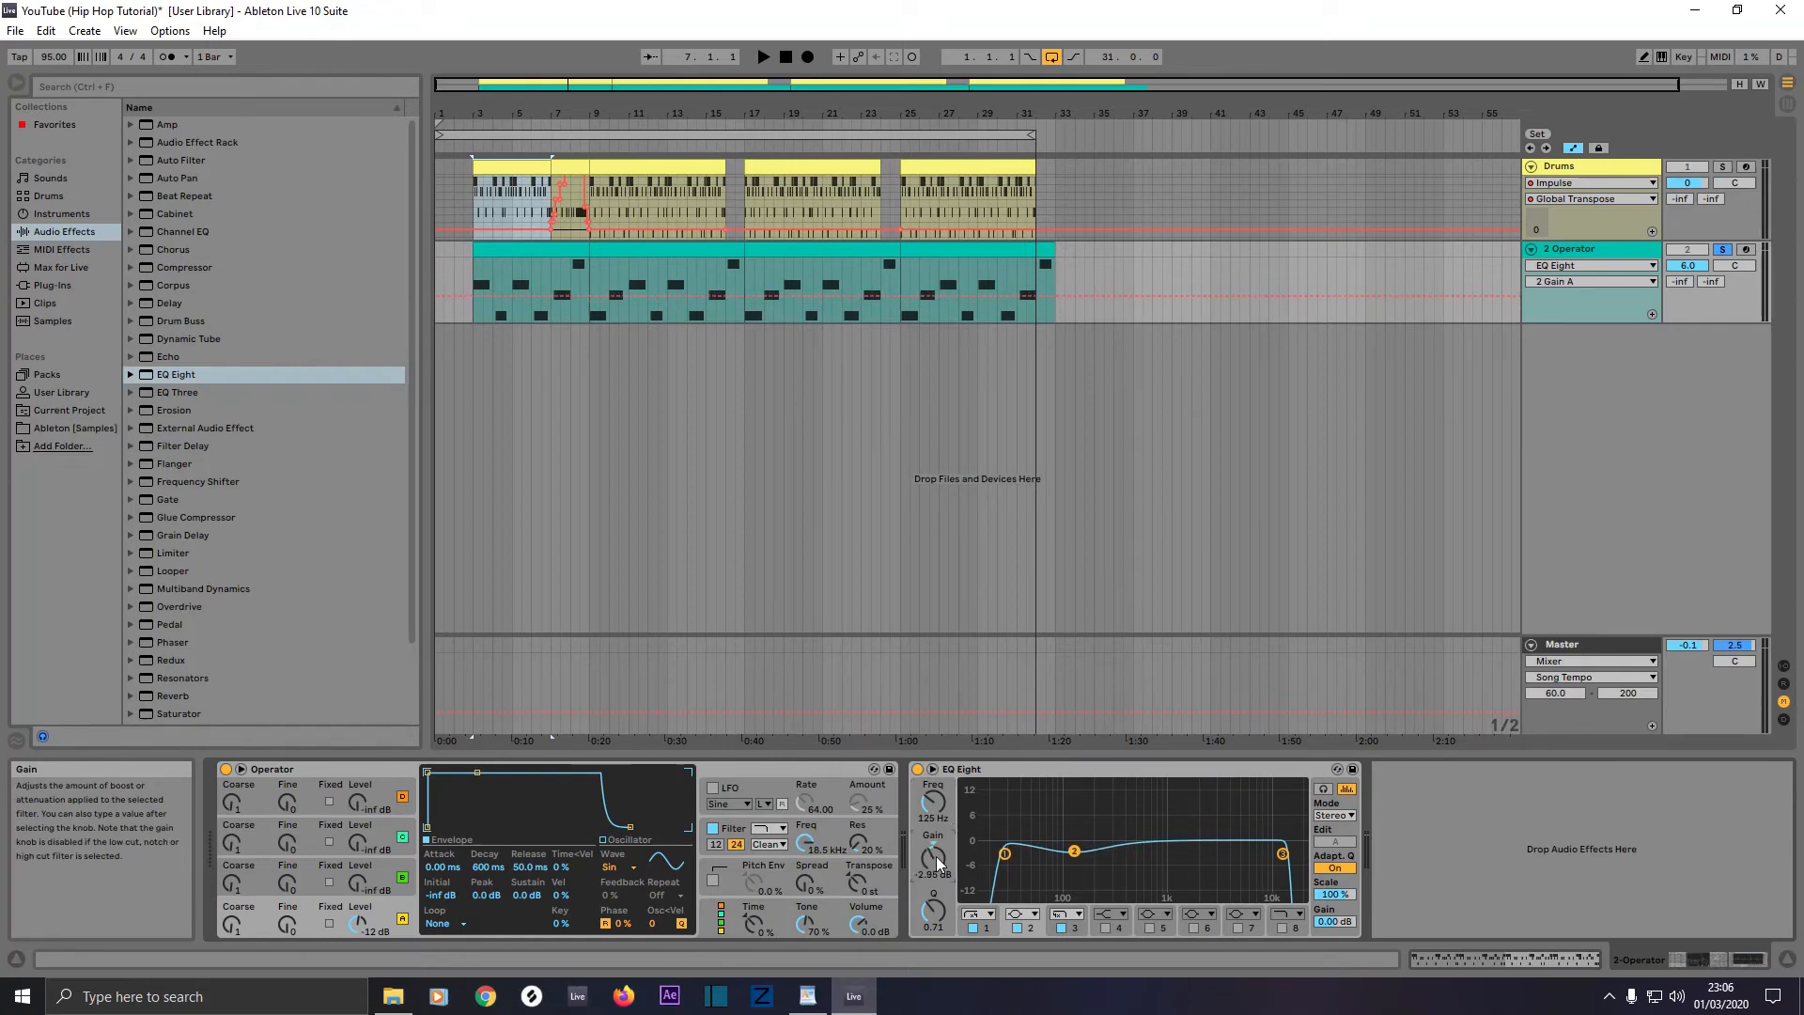
{"action": "left_click_drag", "start_coordinate": [935, 855], "coordinate": [936, 852]}
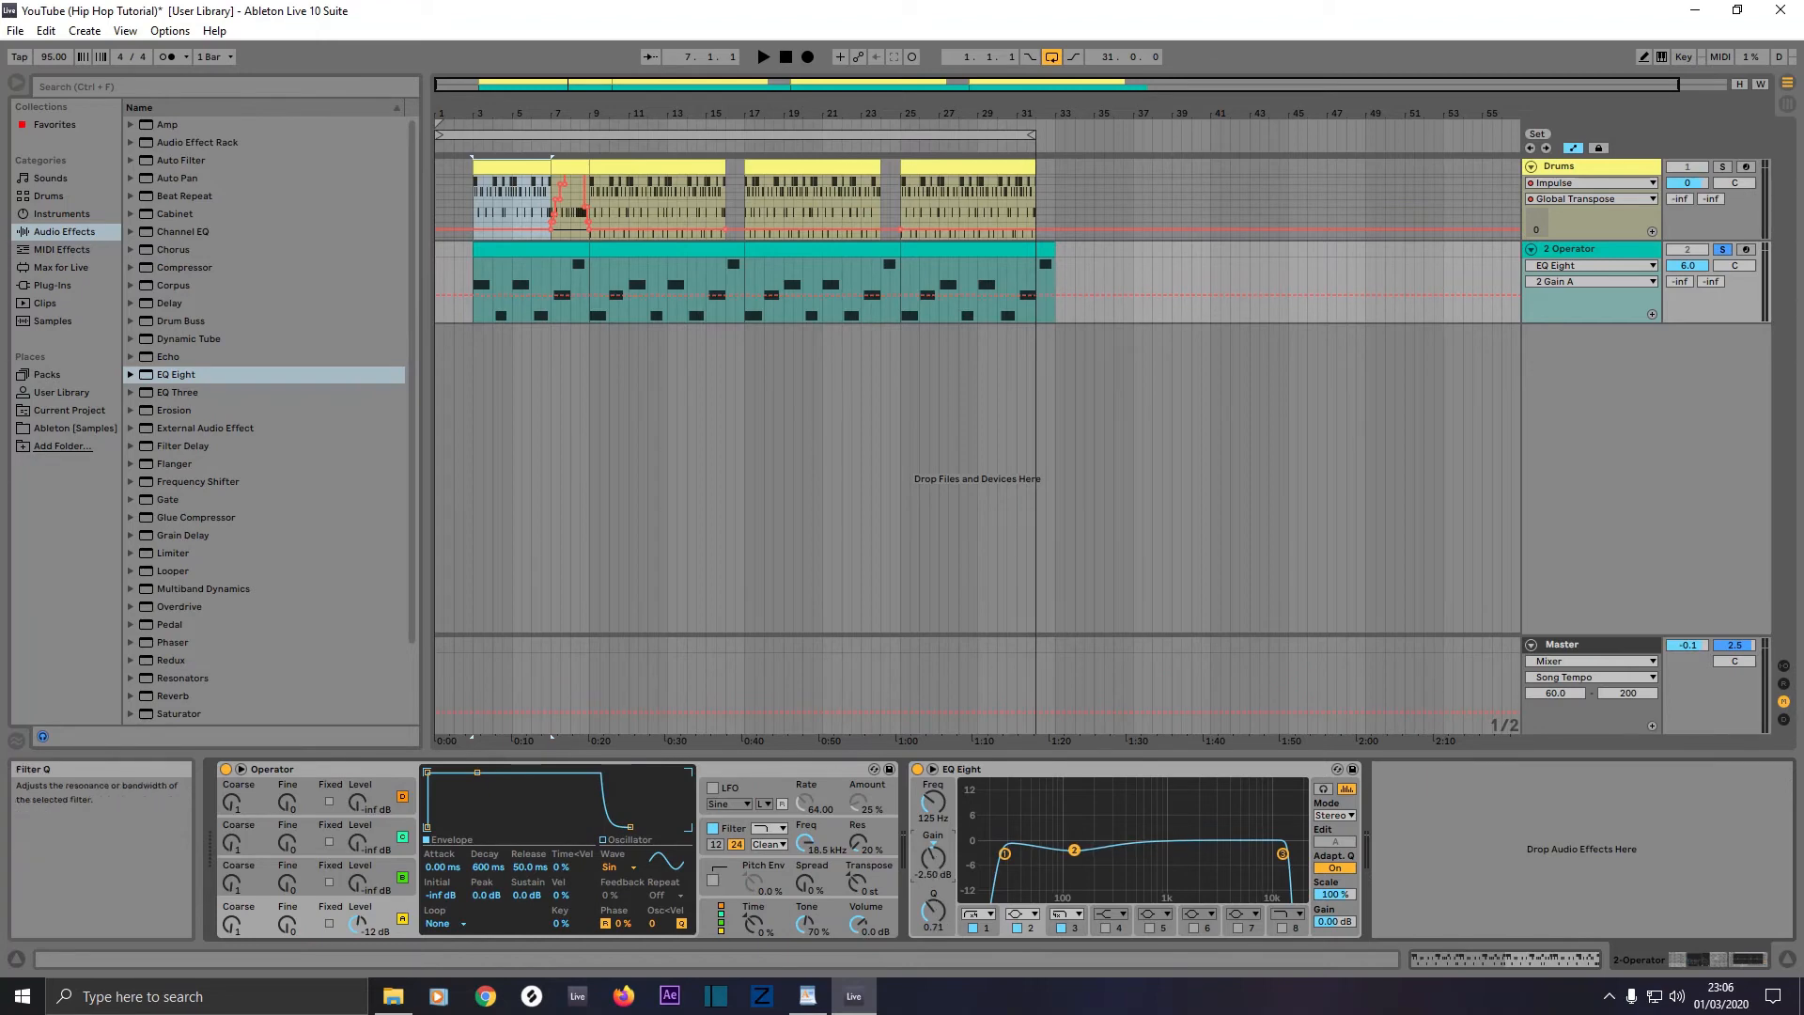
{"action": "left_click_drag", "start_coordinate": [933, 909], "coordinate": [933, 870]}
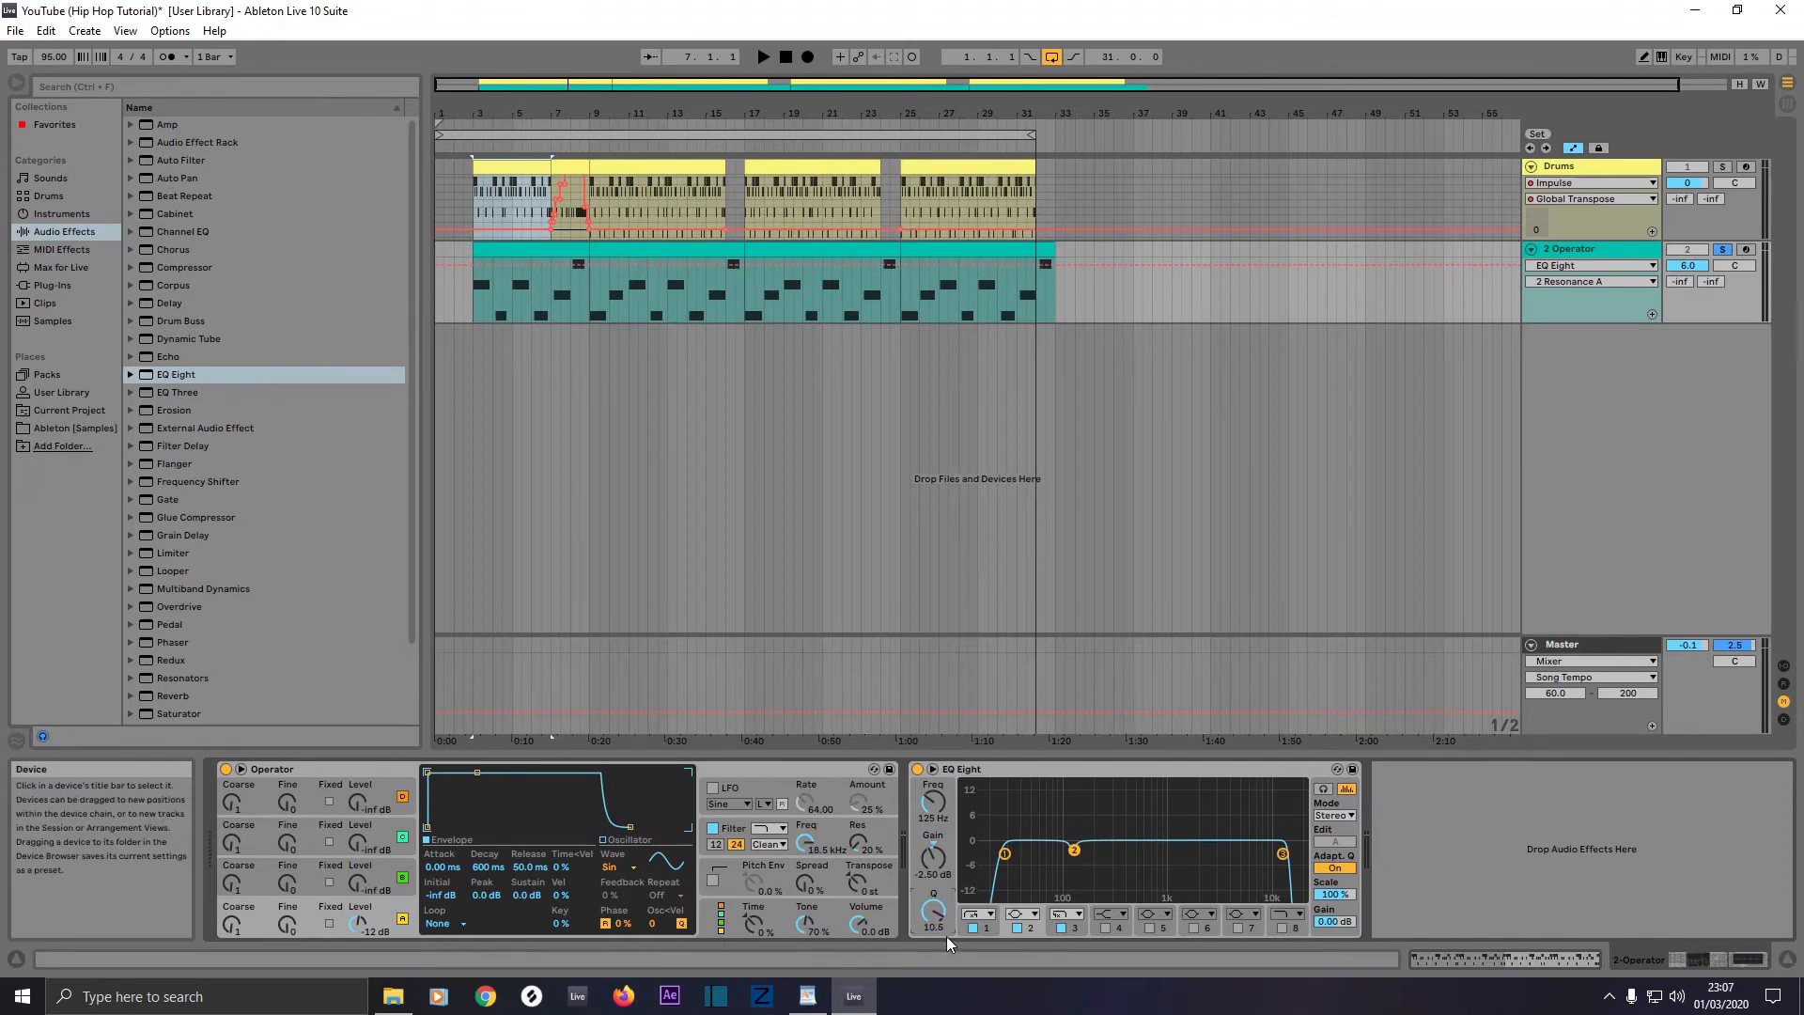
Step: Turn off the EQ's Adaptive Q, set its scale to 105 %, and set its output gain to -0.30 dB
{"action": "left_click", "coordinate": [1334, 867]}
{"action": "left_click", "coordinate": [1334, 893]}
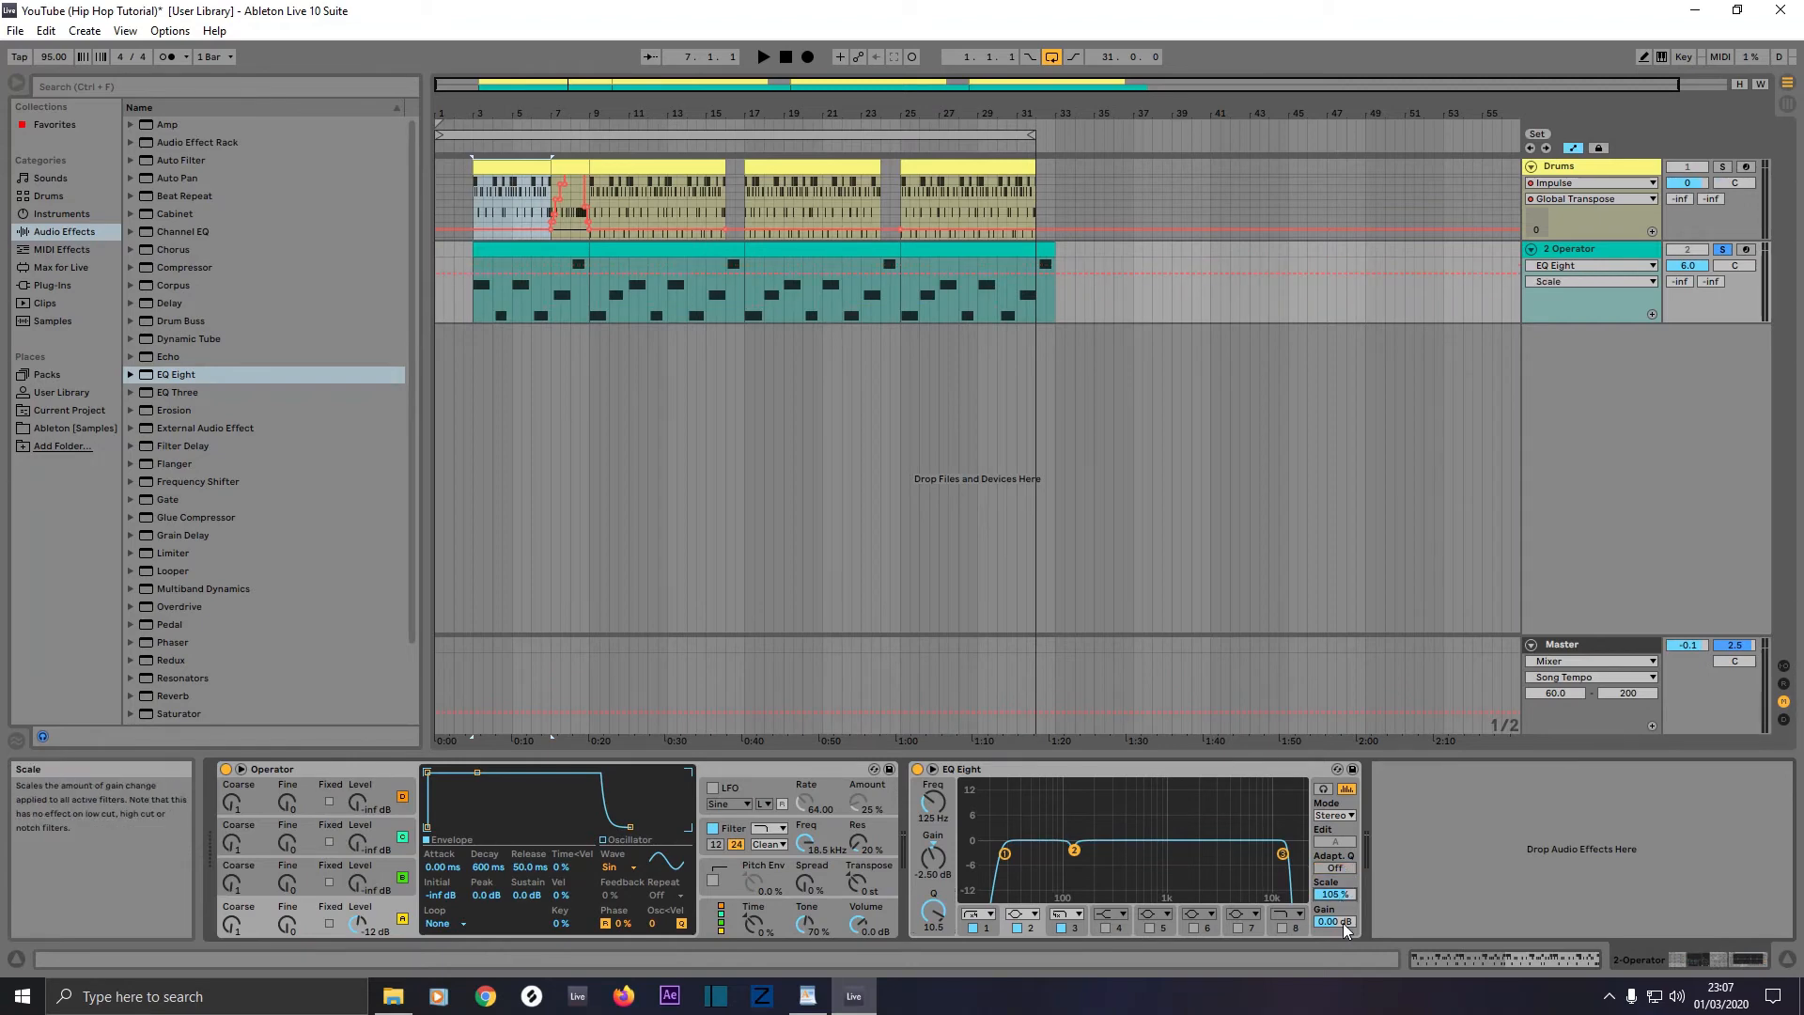
{"action": "left_click_drag", "start_coordinate": [1334, 920], "coordinate": [1345, 930]}
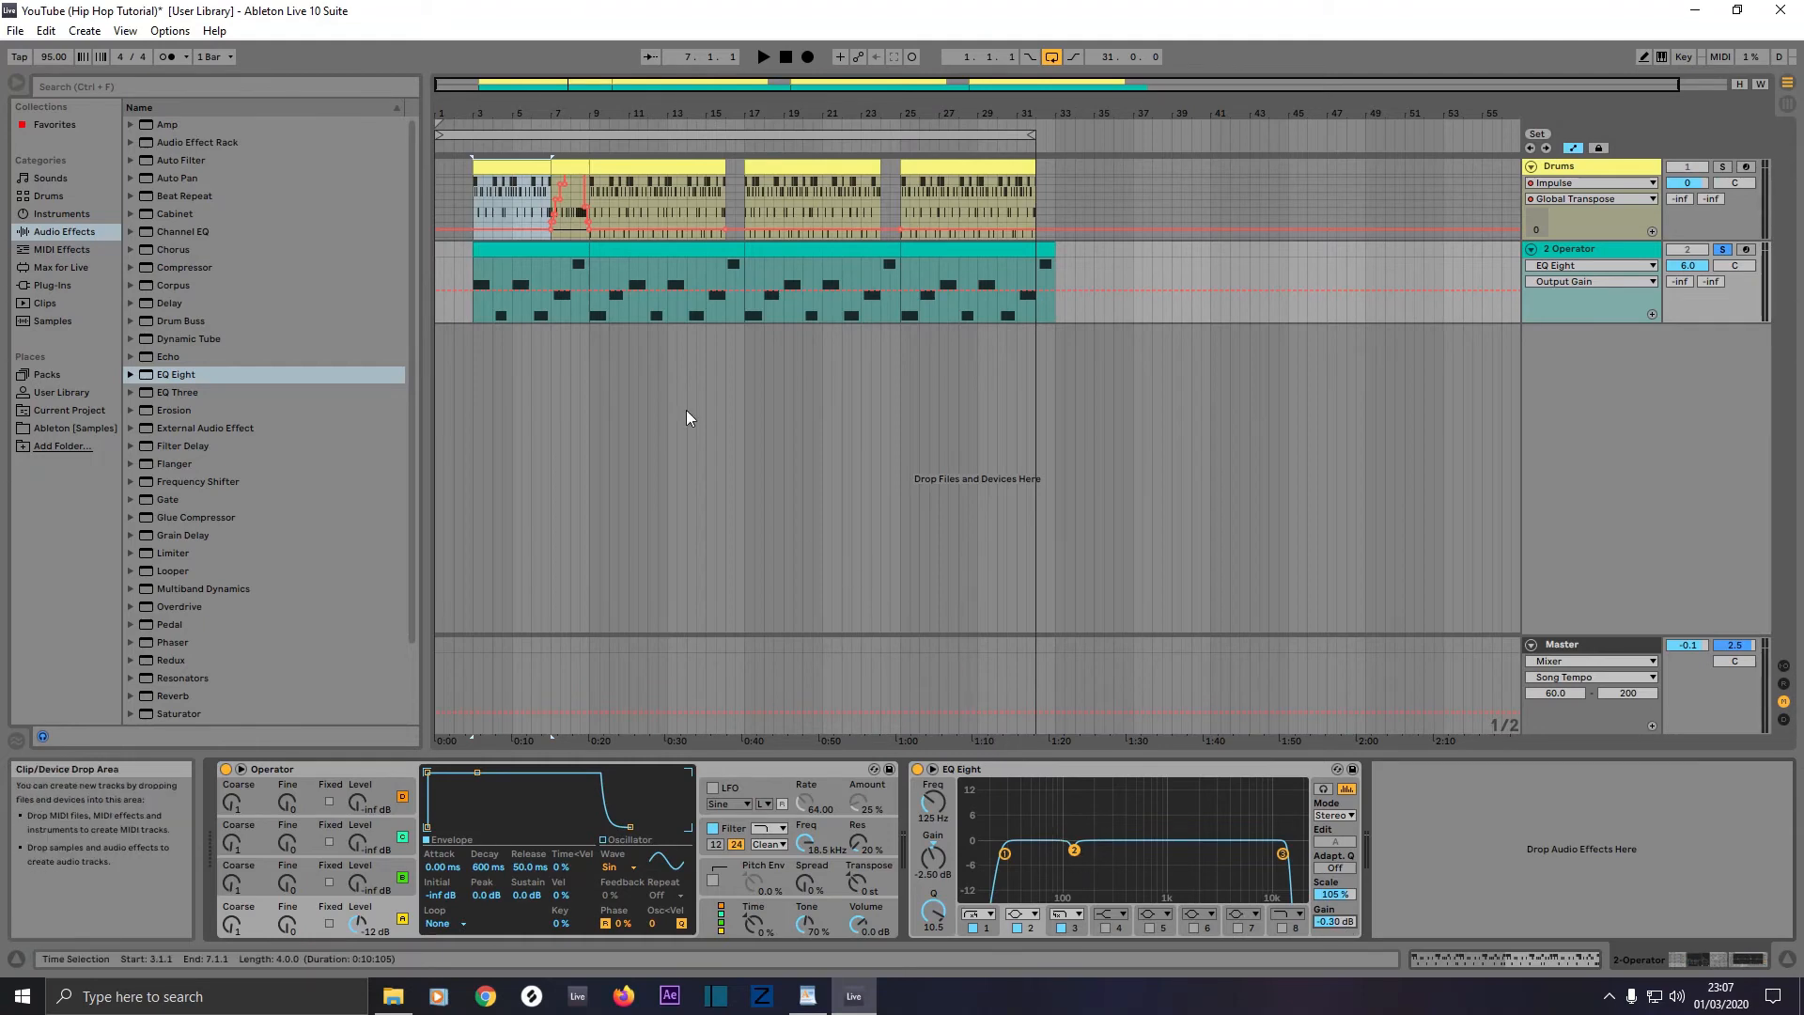
Step: Take the Operator track out of solo and play the drums together with the bass from bar 9
{"action": "left_click", "coordinate": [544, 254]}
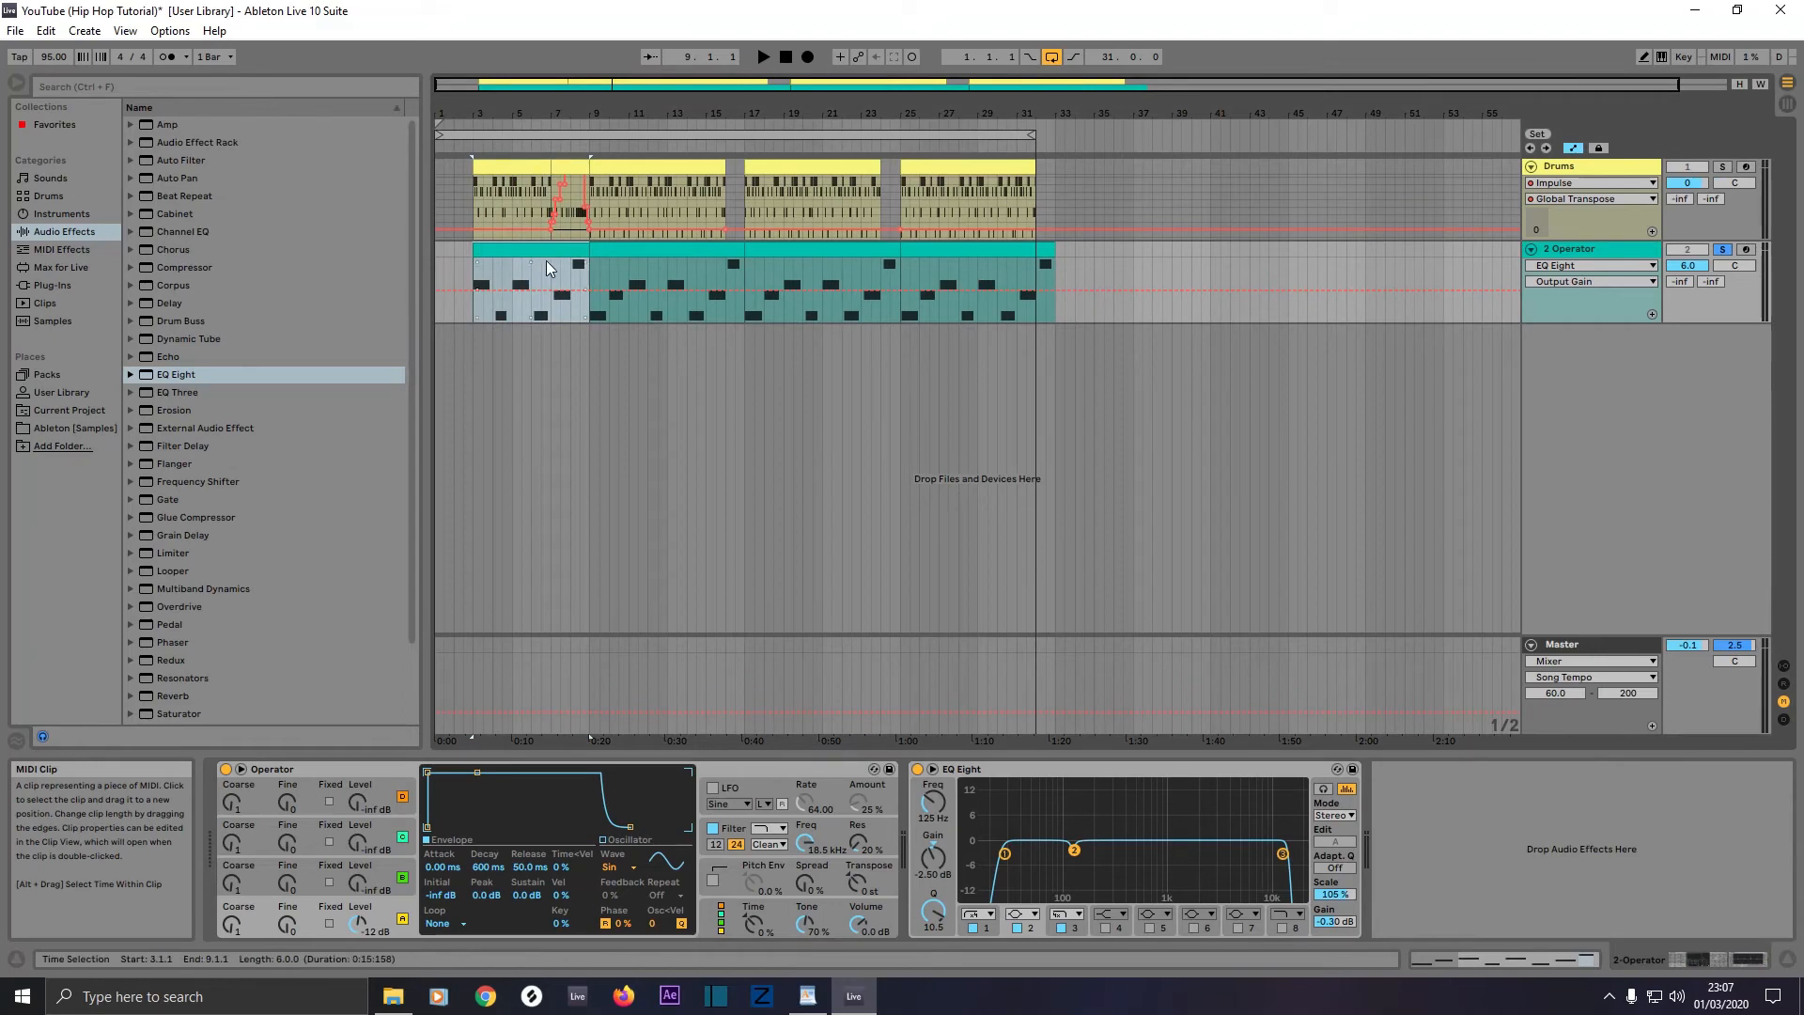
{"action": "left_click", "coordinate": [653, 167]}
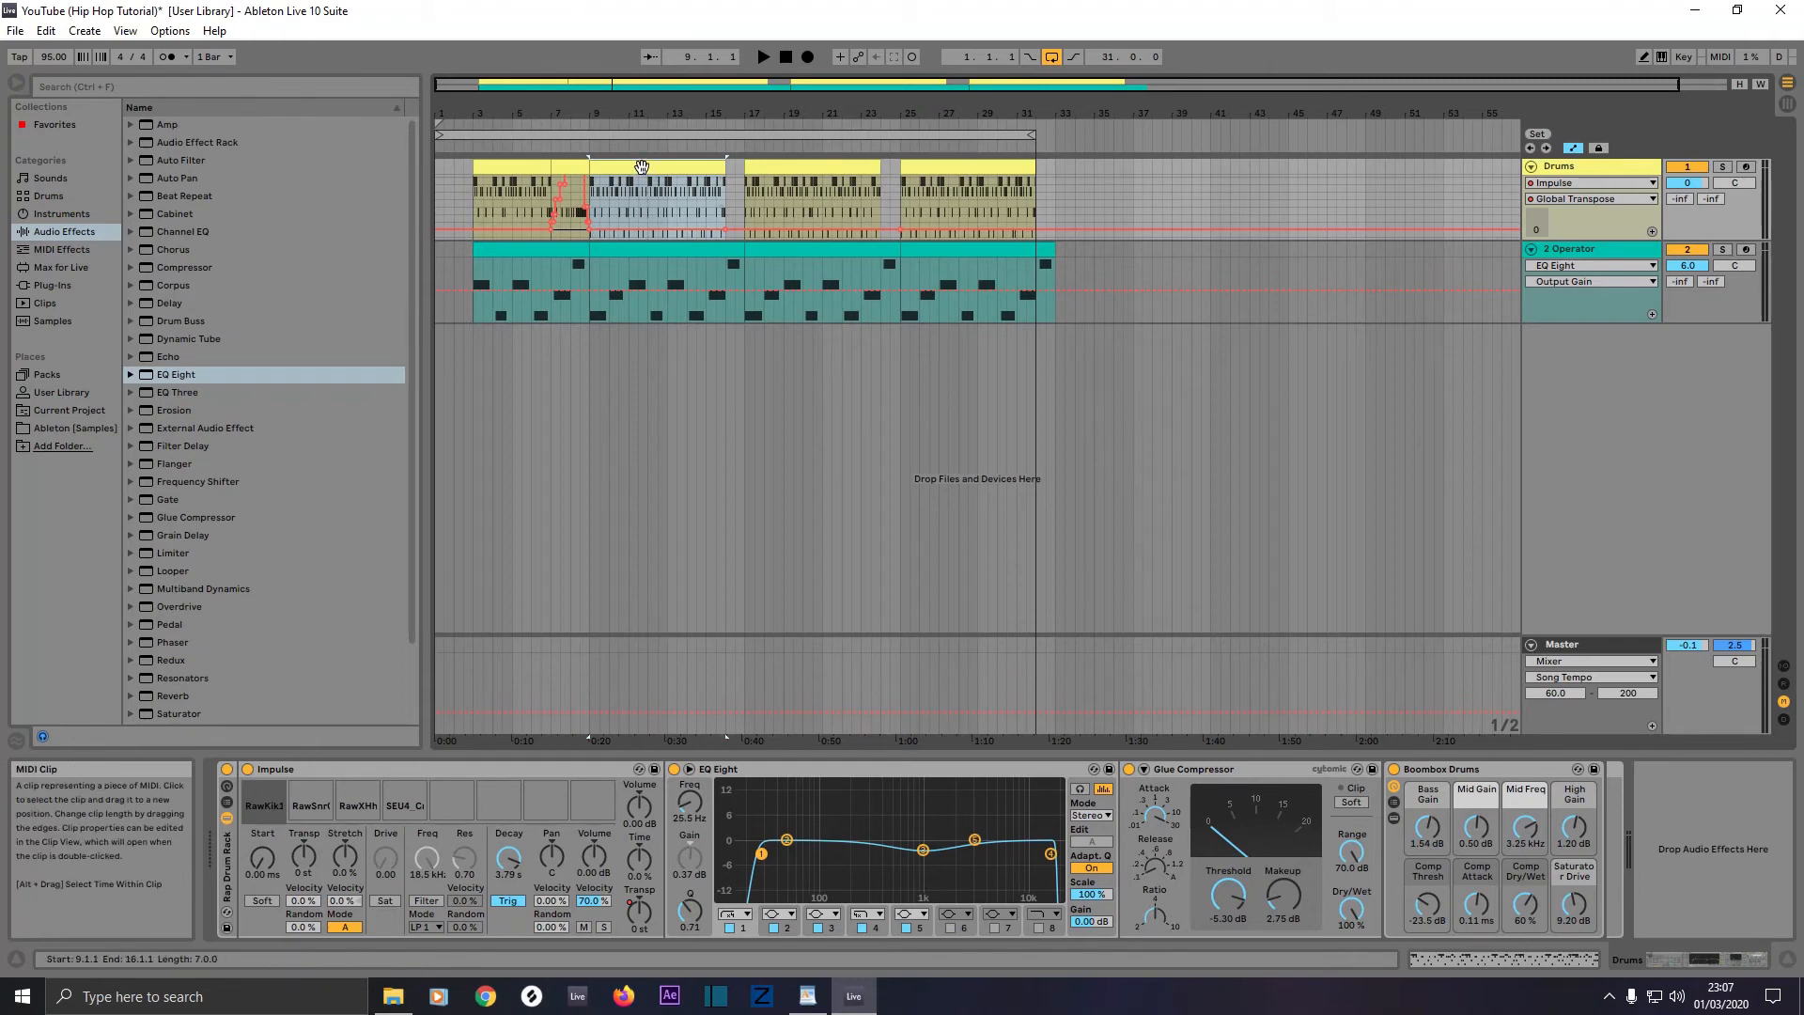
{"action": "key", "text": "space"}
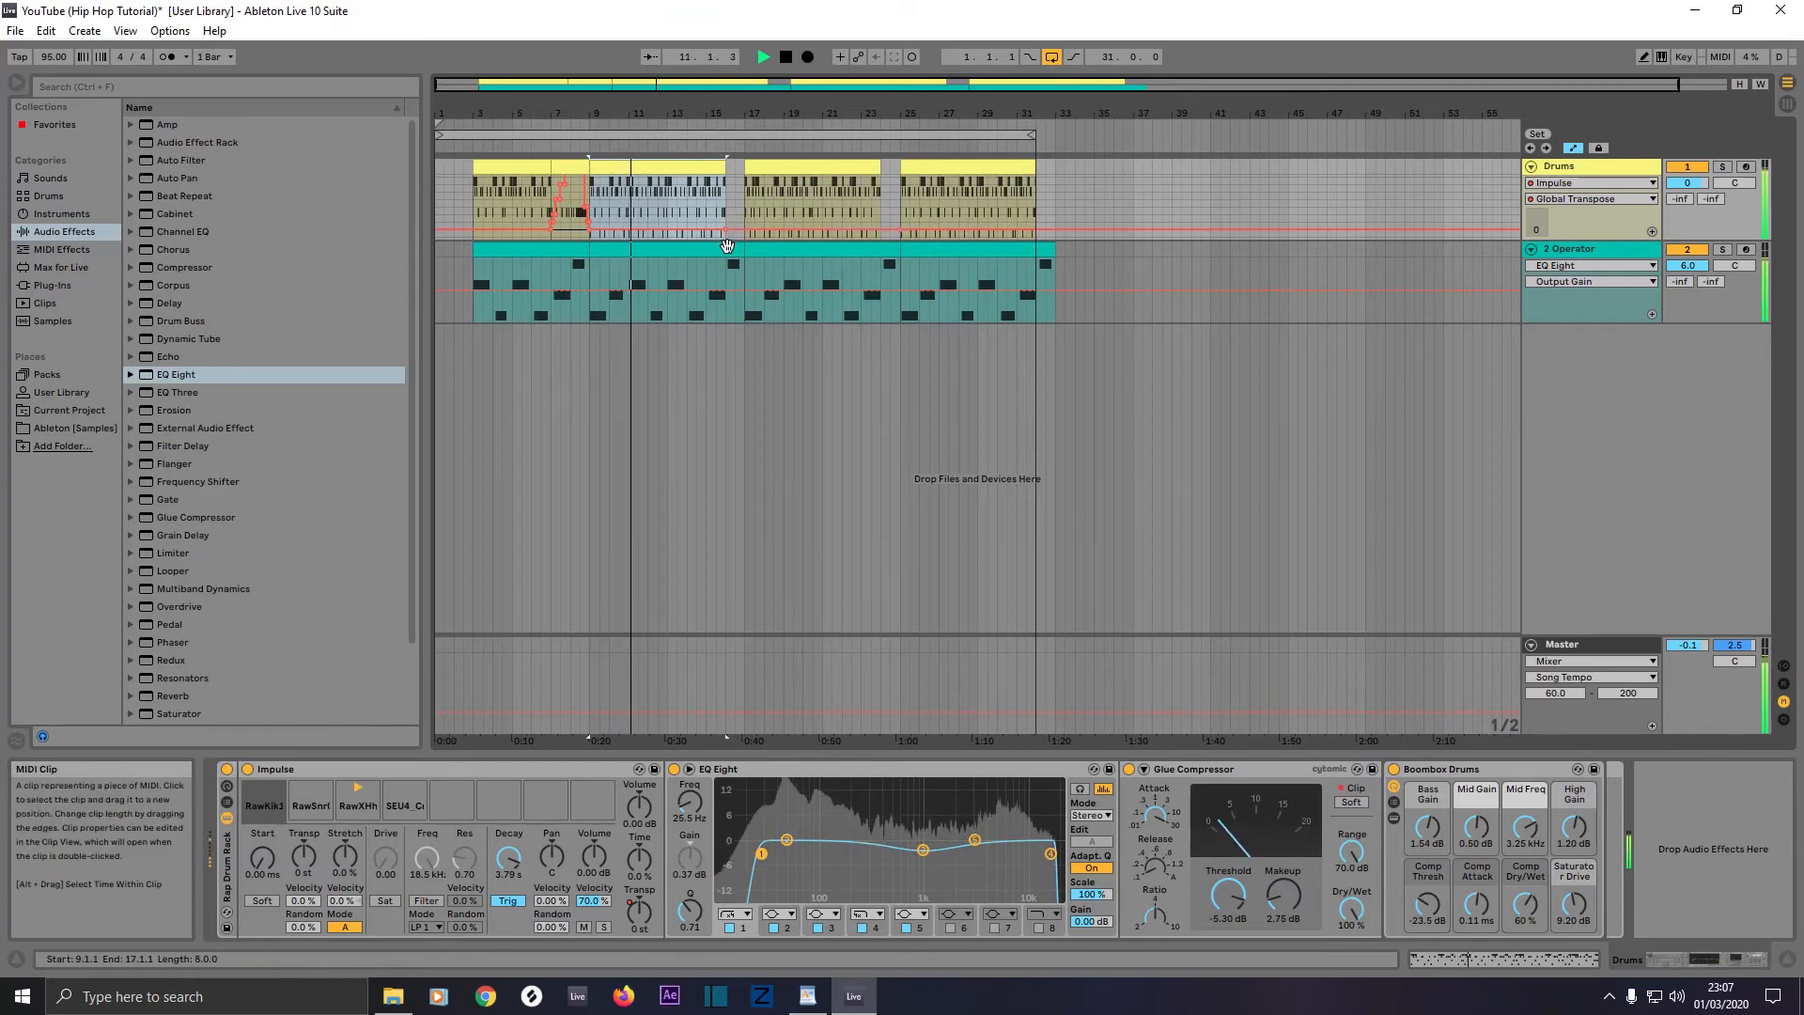
{"action": "key", "text": "space"}
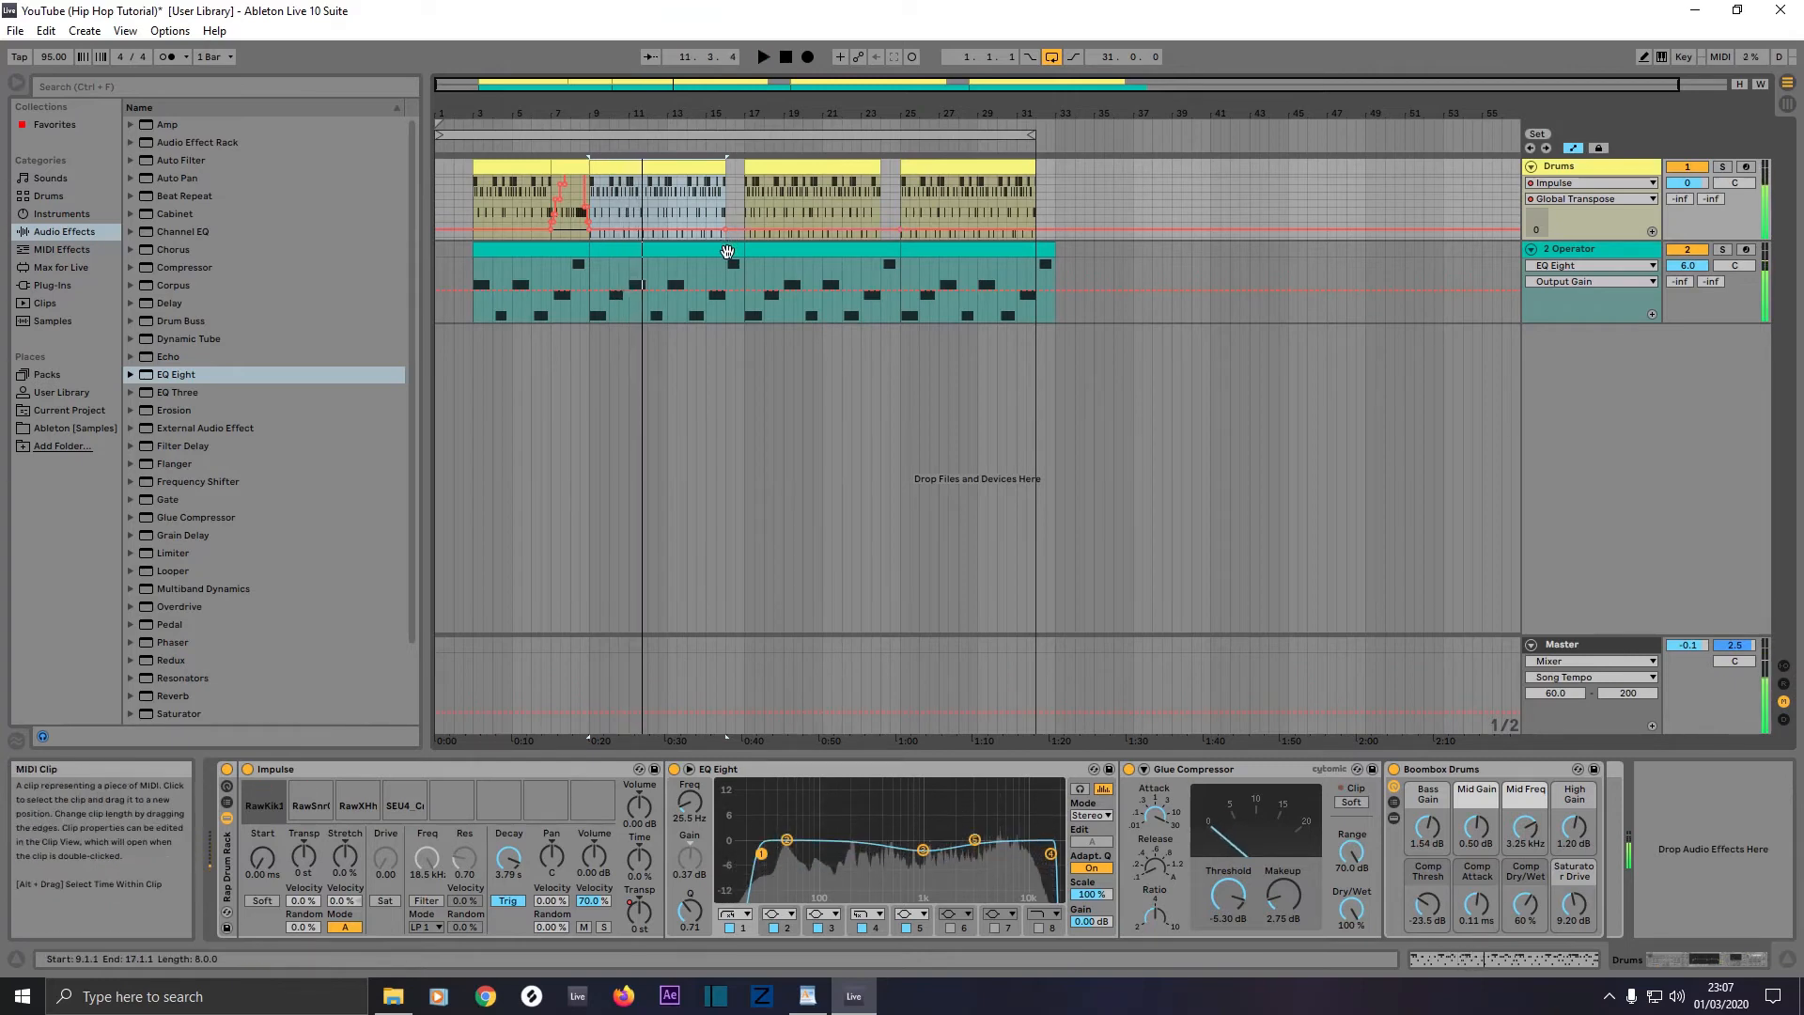
Step: Add a Utility effect to the Drums track and place it between Glue Compressor and Boombox Drums
{"action": "left_click", "coordinate": [661, 168]}
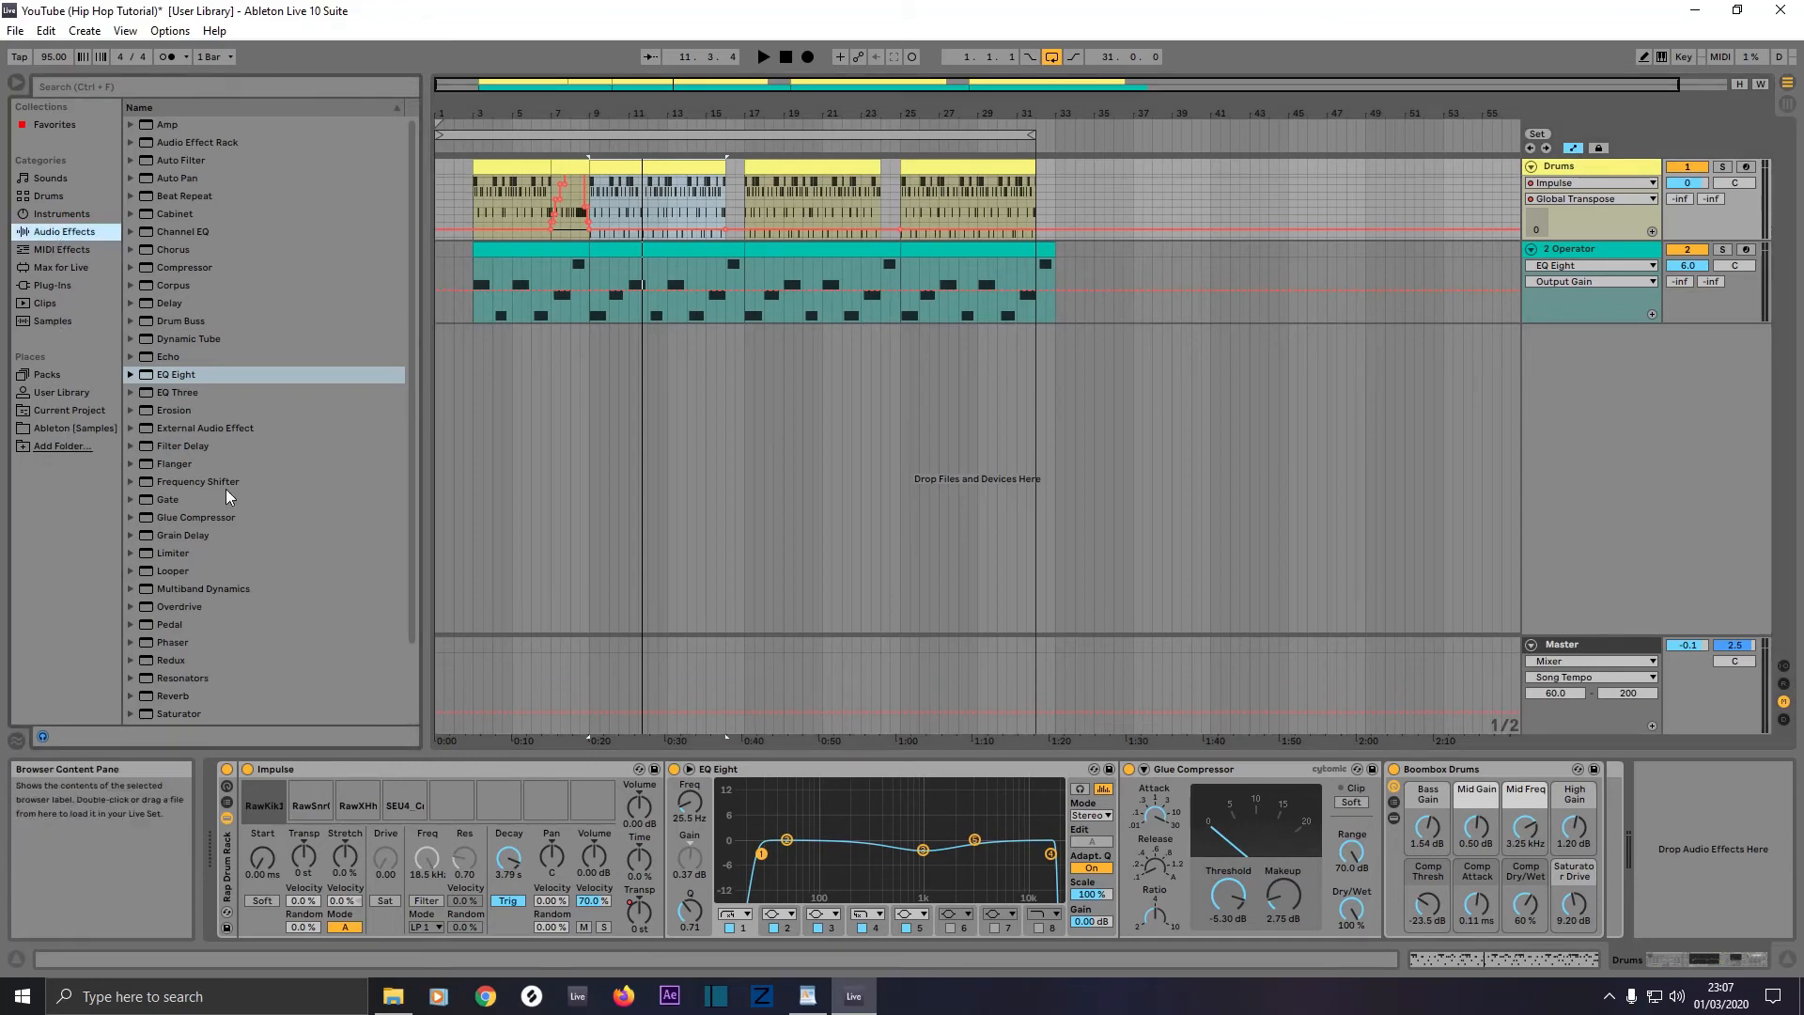
{"action": "scroll", "coordinate": [259, 545], "scroll_direction": "down", "scroll_amount": 3}
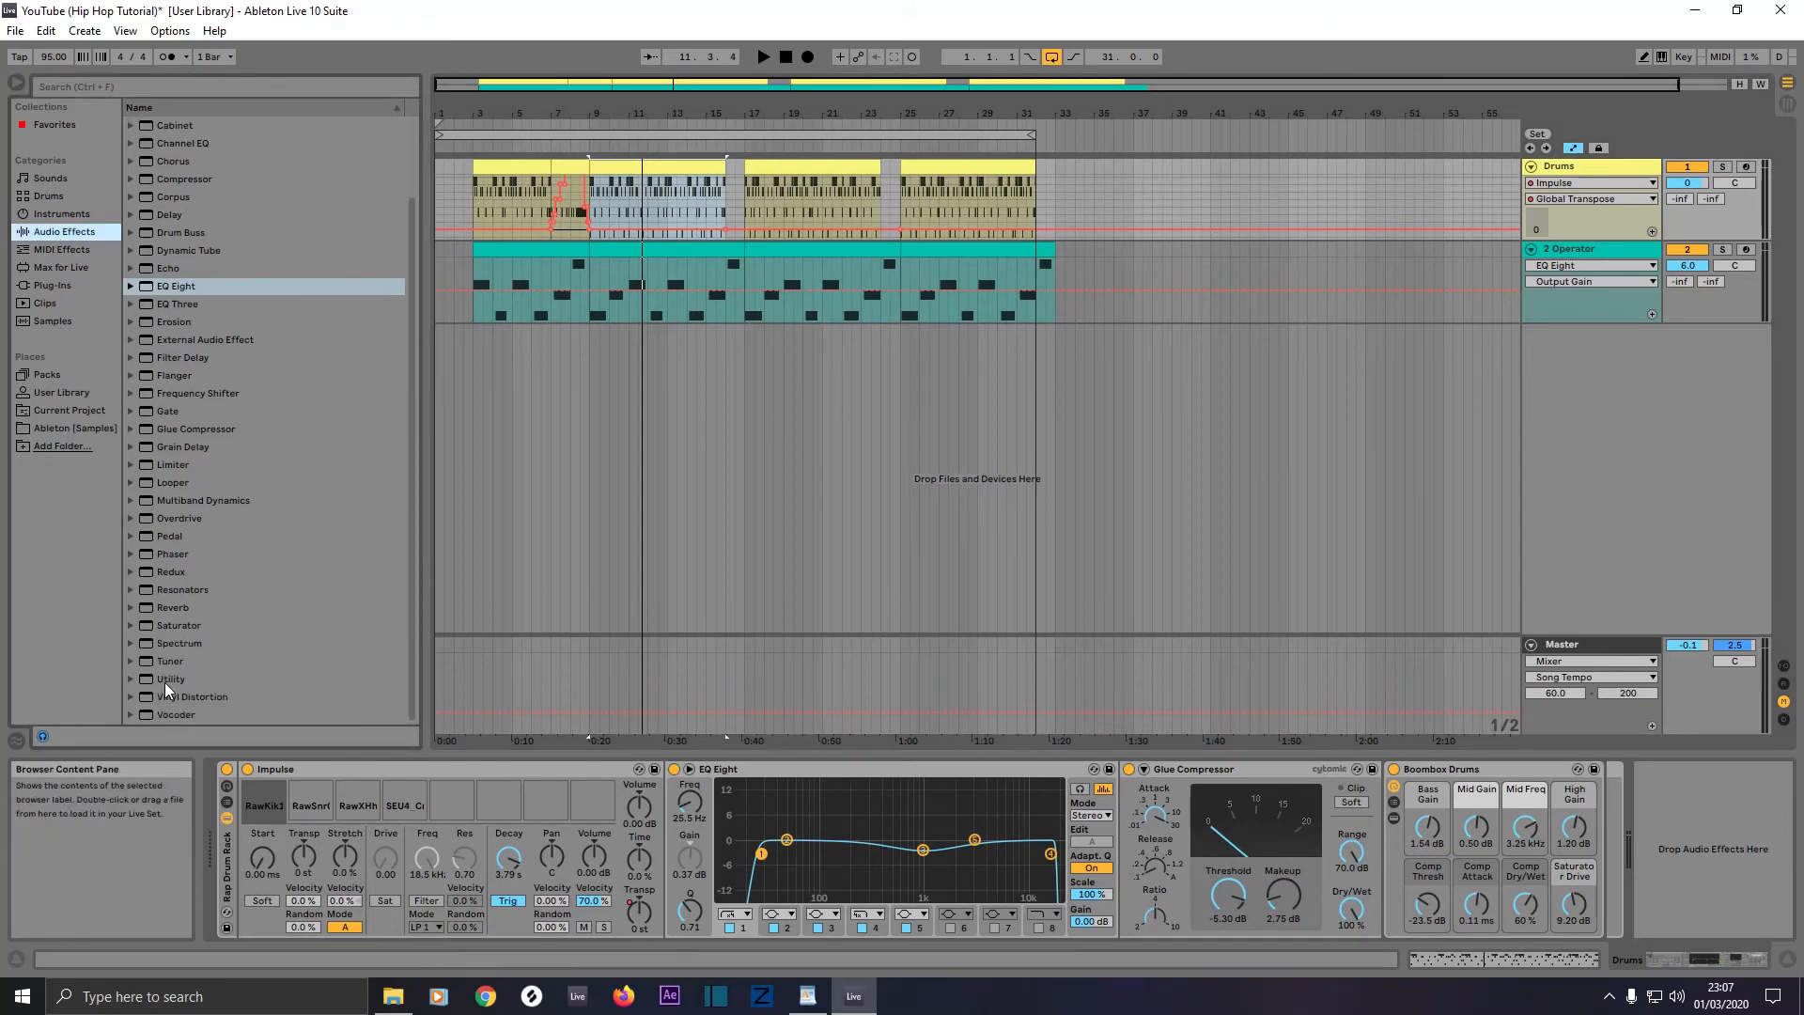
{"action": "left_click", "coordinate": [165, 680]}
{"action": "left_click_drag", "start_coordinate": [165, 680], "coordinate": [639, 182]}
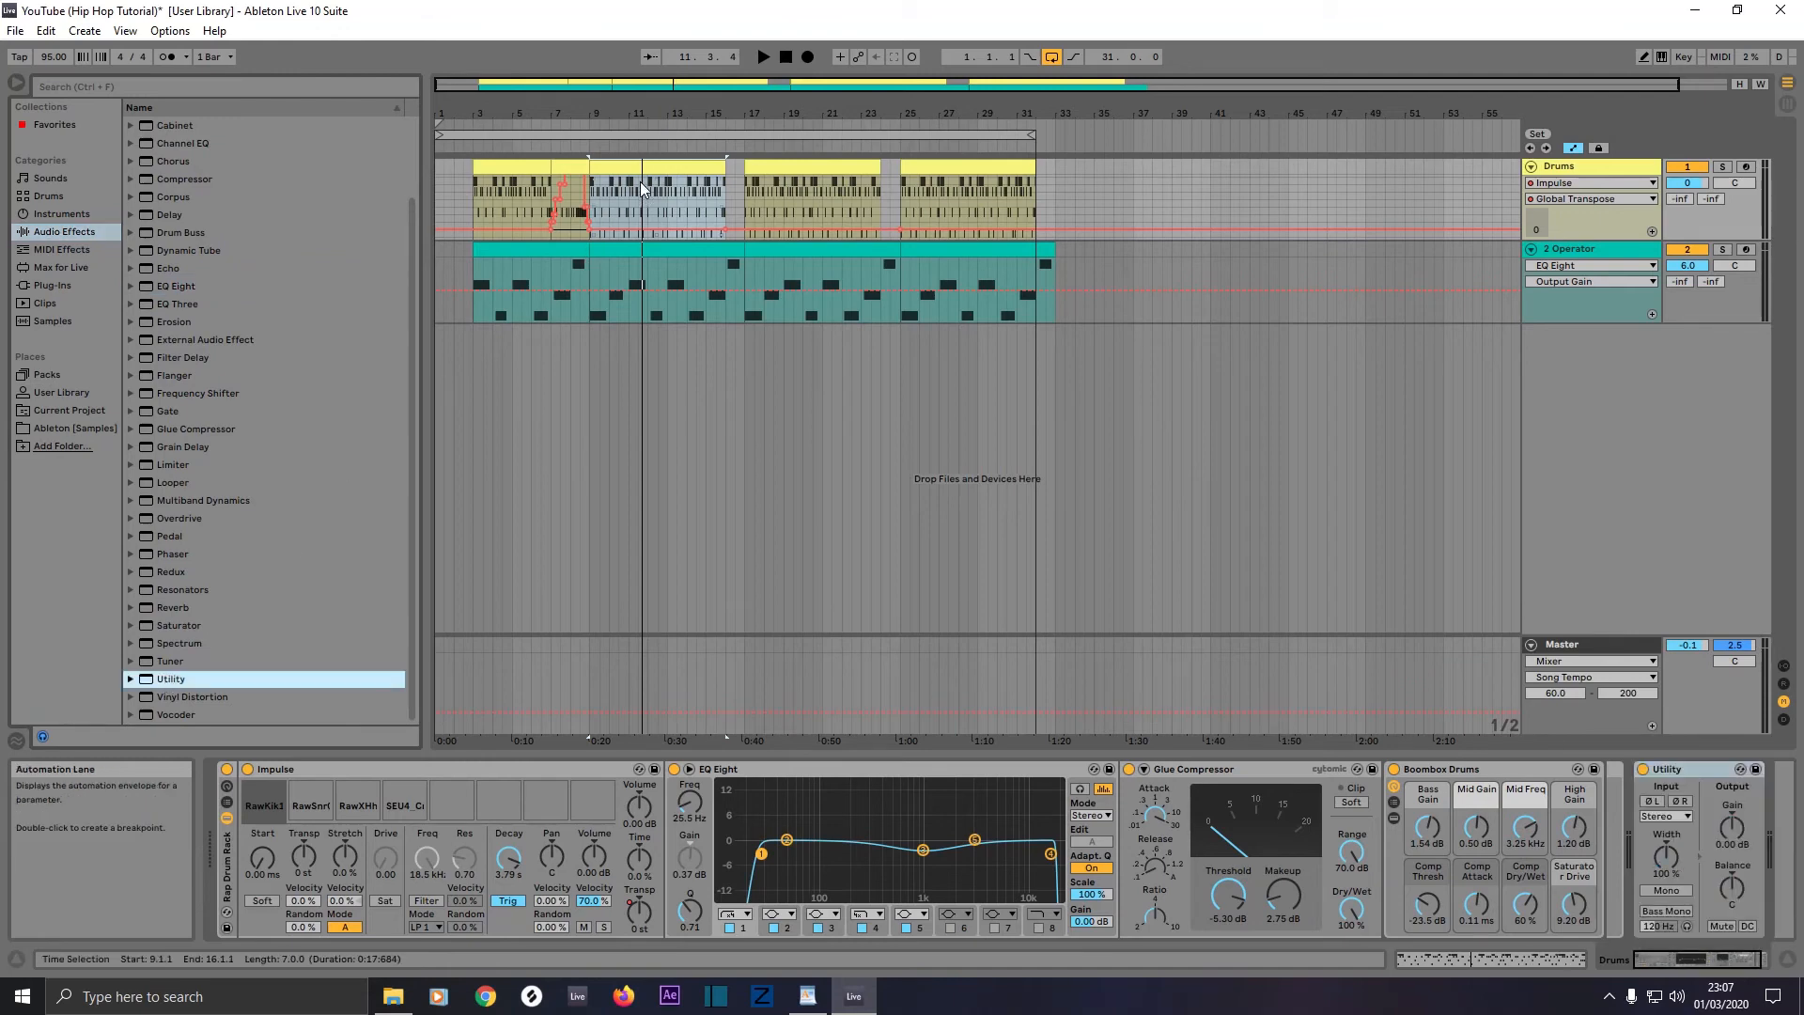
{"action": "left_click", "coordinate": [1681, 768]}
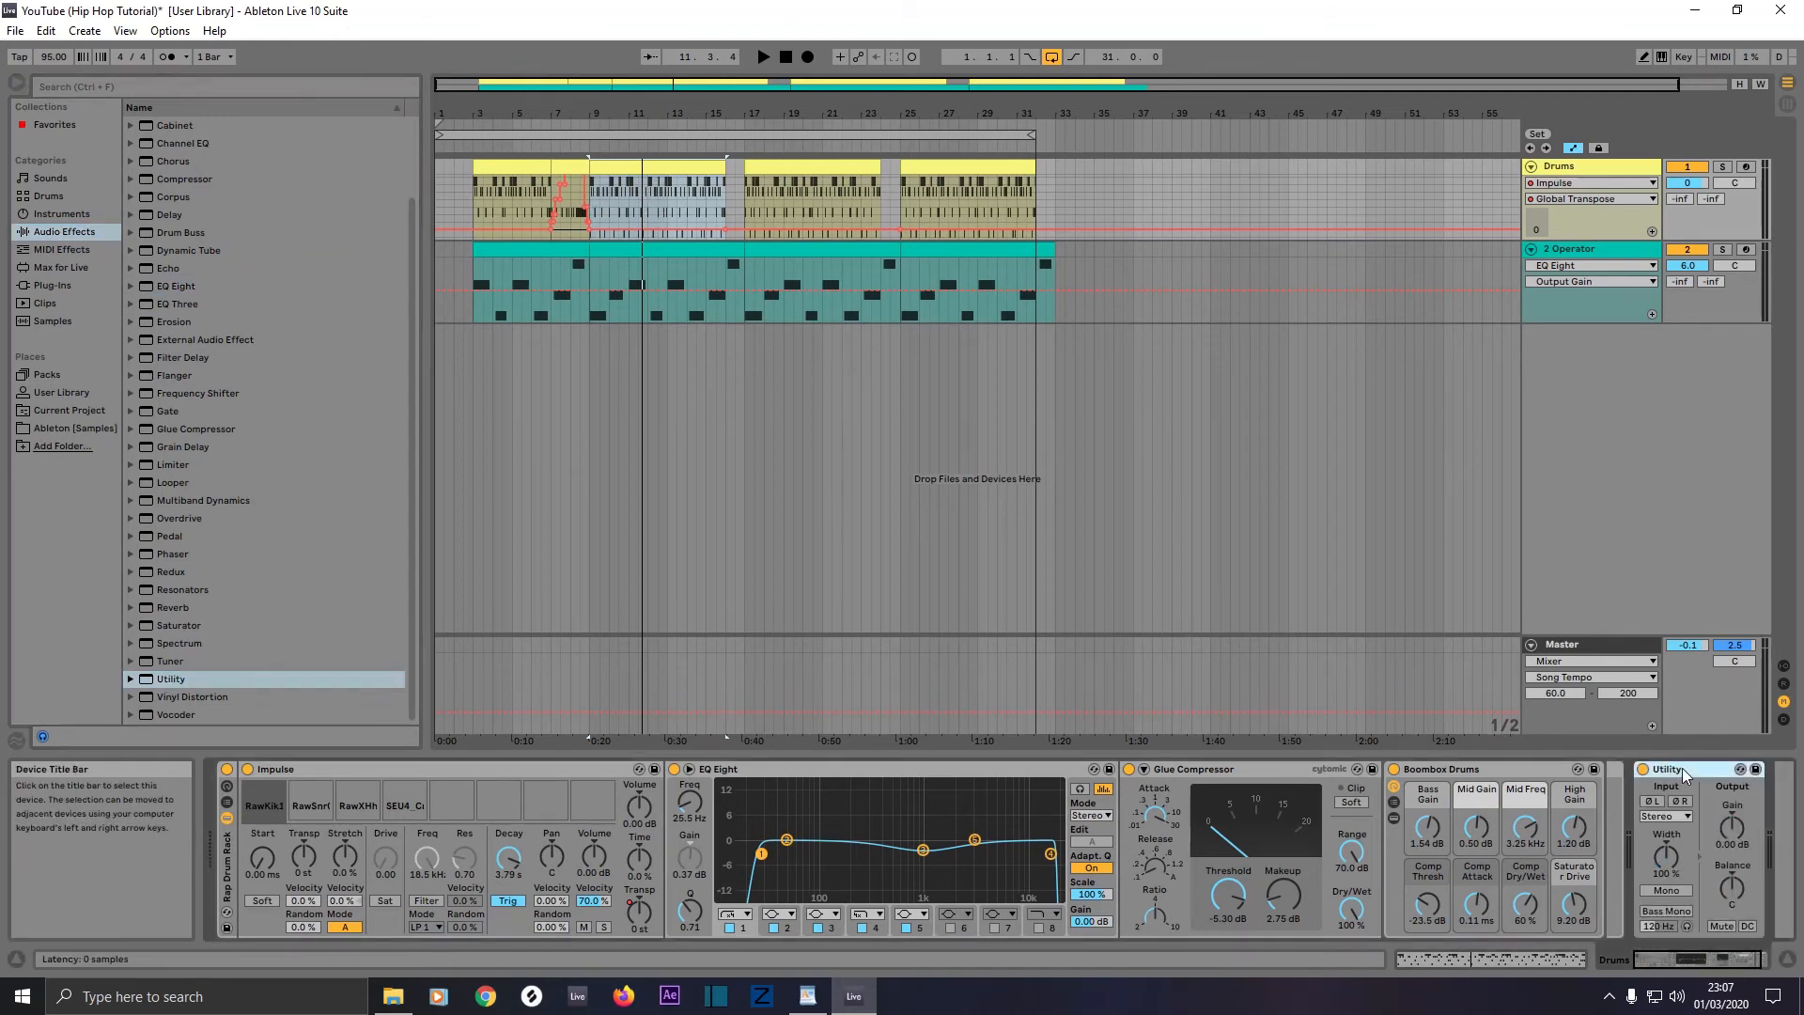
{"action": "left_click_drag", "start_coordinate": [1586, 781], "coordinate": [1407, 794]}
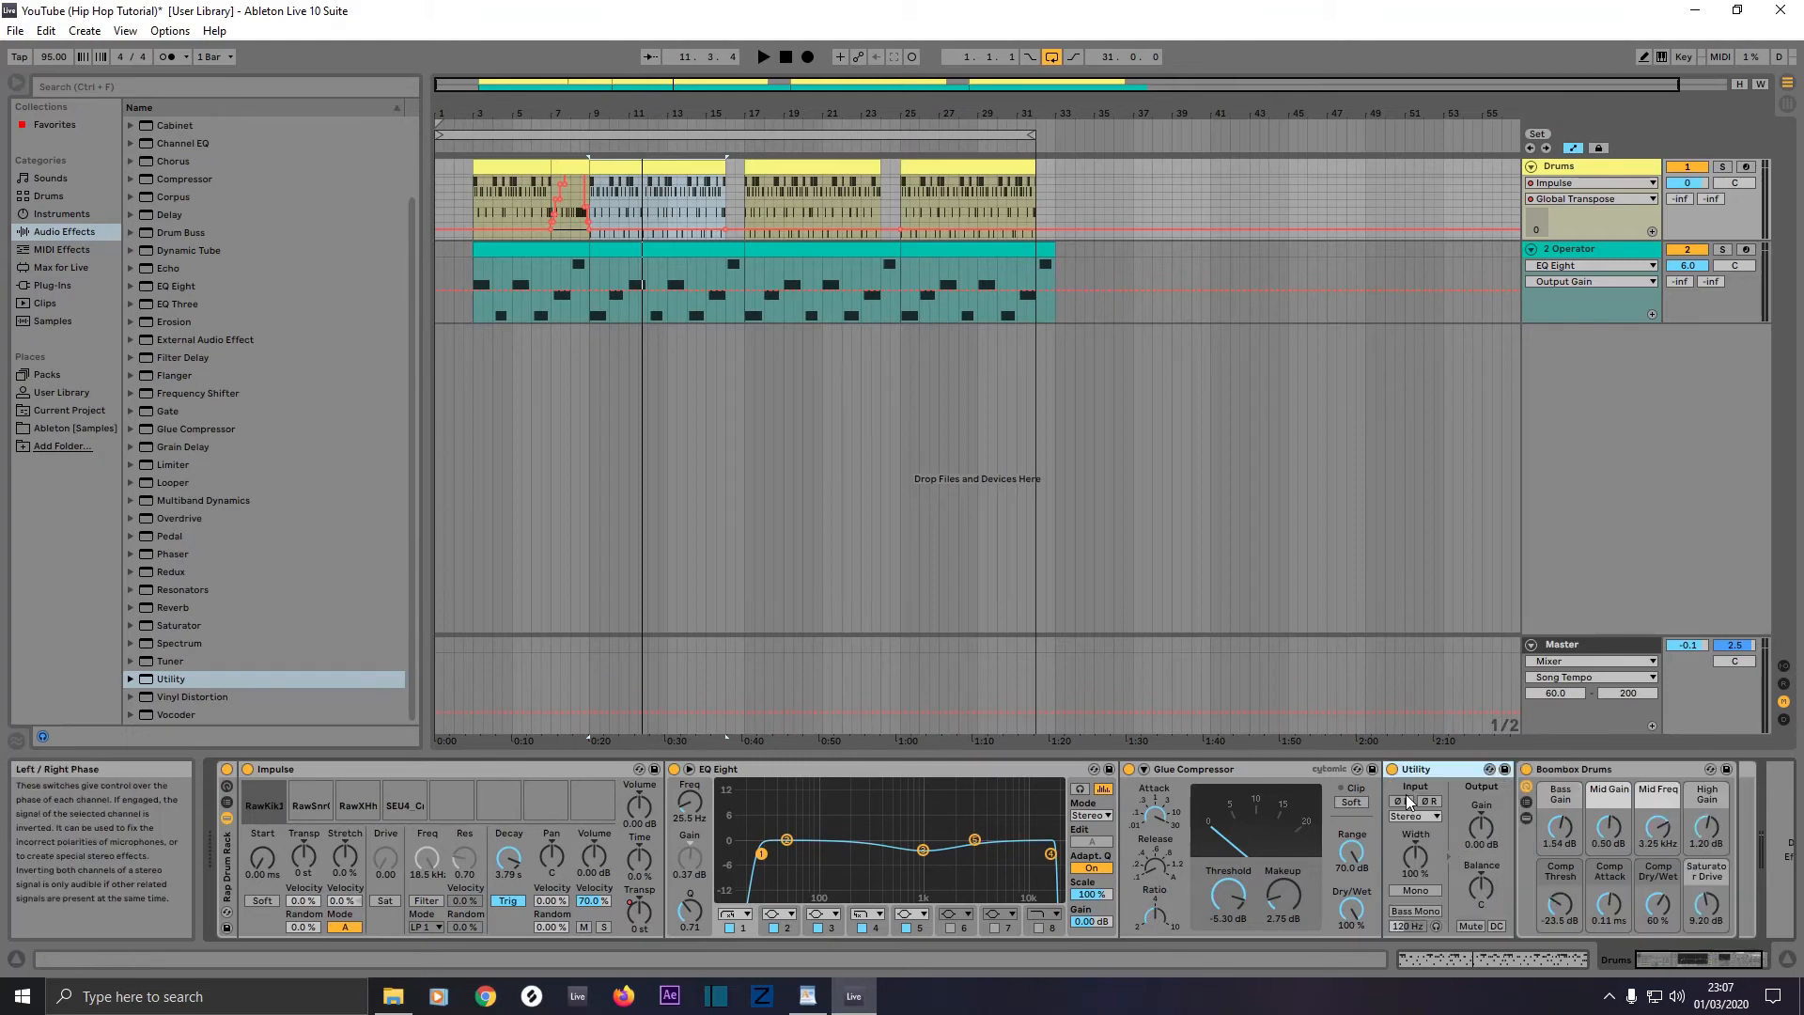
Step: Switch the Drums track's Utility to mono and copy that device to the end of the Operator track's chain
{"action": "left_click", "coordinate": [1406, 891]}
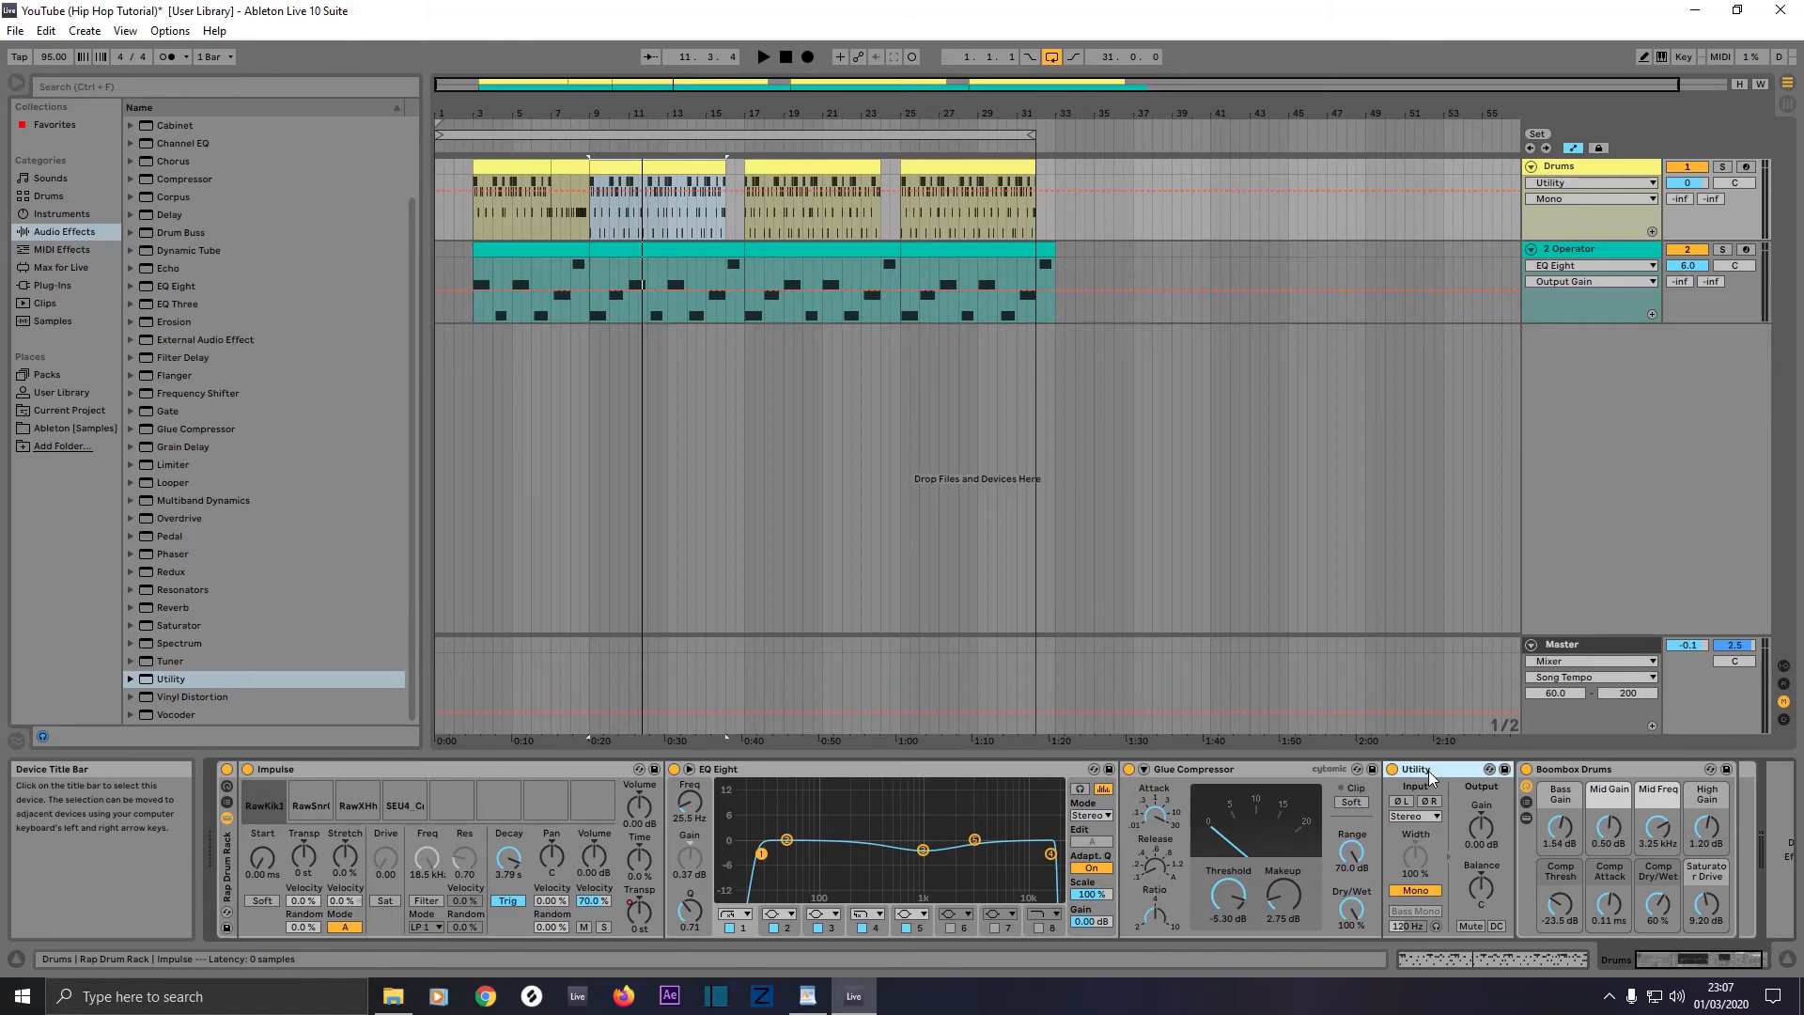
{"action": "left_click_drag", "start_coordinate": [1428, 770], "coordinate": [828, 278]}
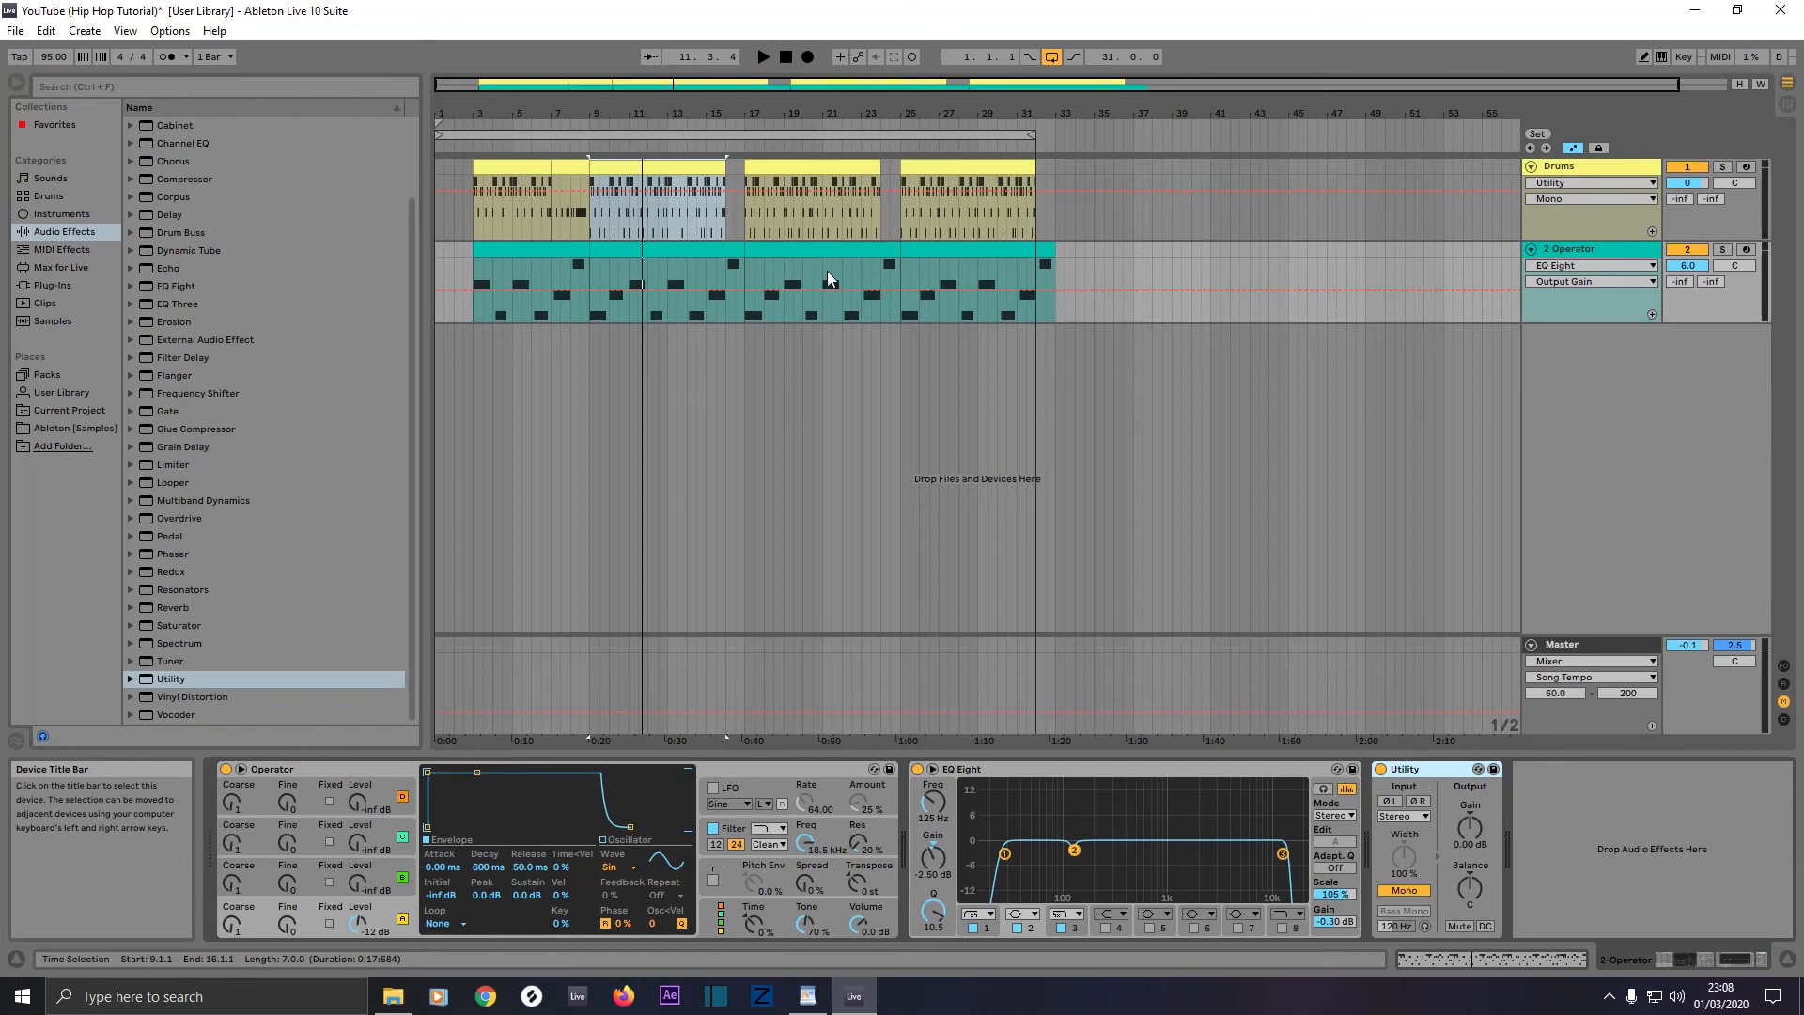
Step: Switch the Operator track's Utility from Mono to Bass Mono at 125 Hz and set its output gain to 3.50 dB
{"action": "left_click", "coordinate": [809, 223]}
{"action": "left_click", "coordinate": [804, 273]}
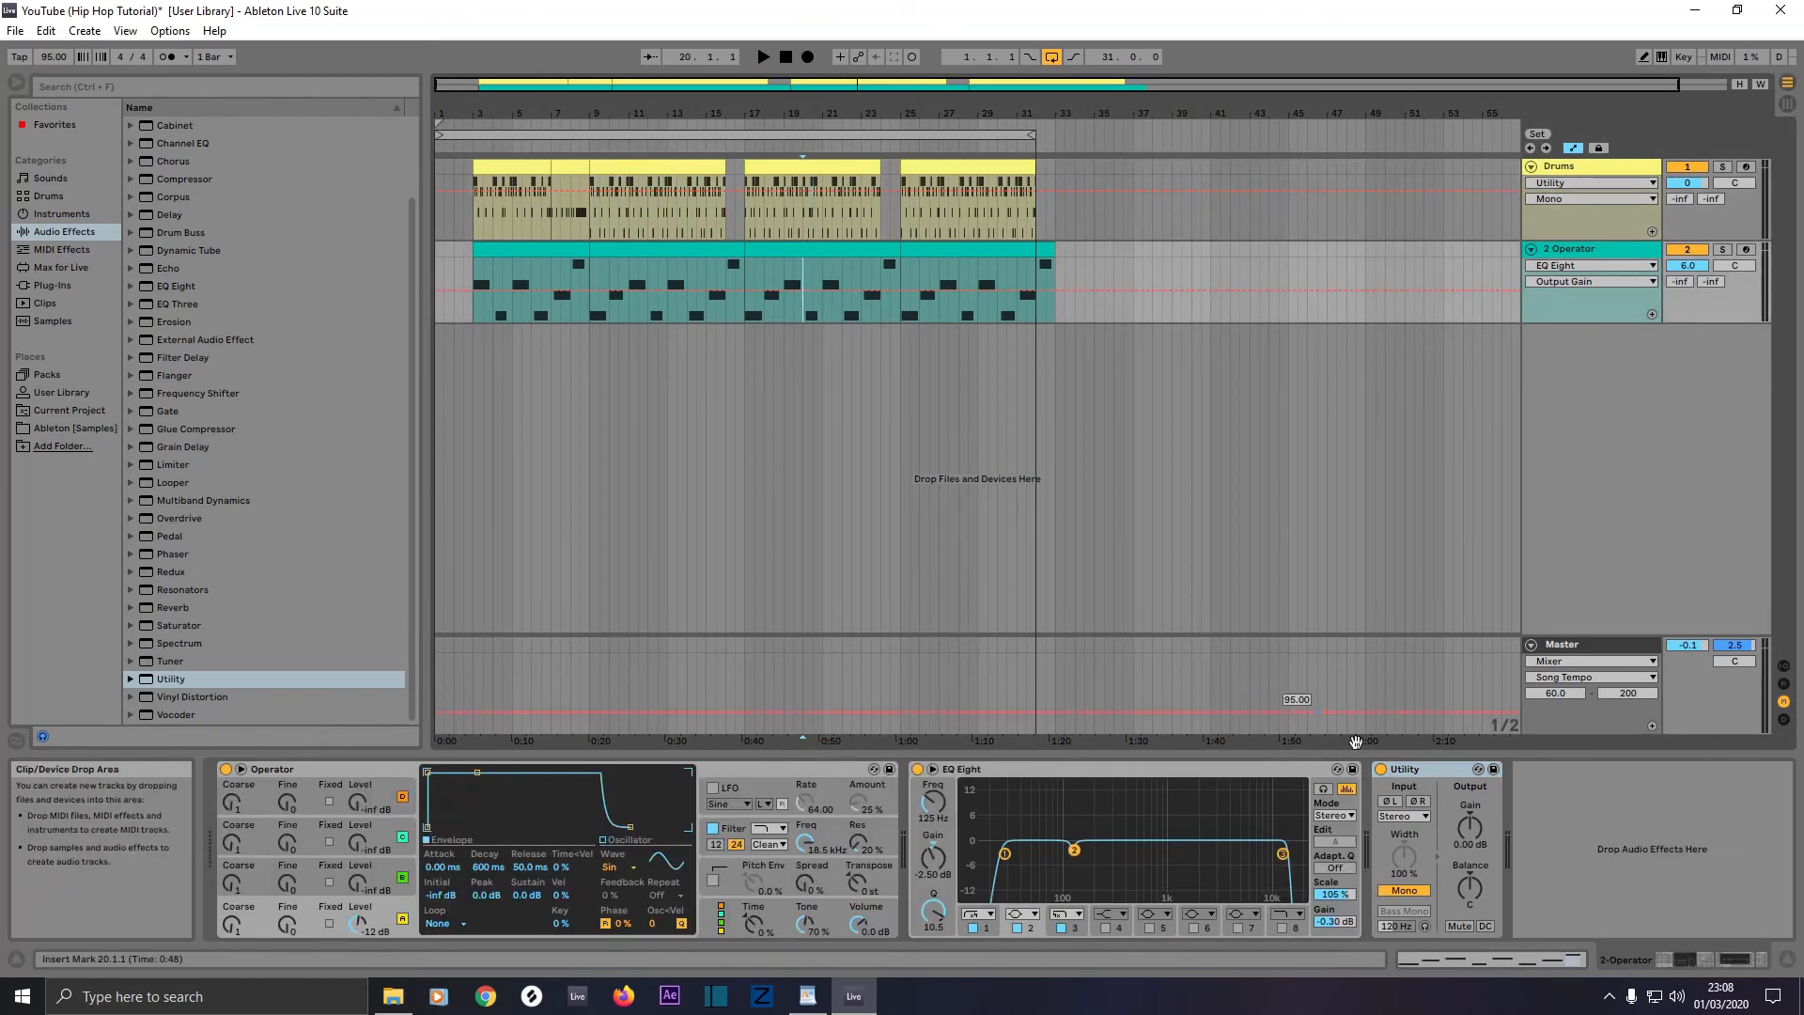
{"action": "left_click", "coordinate": [1403, 891]}
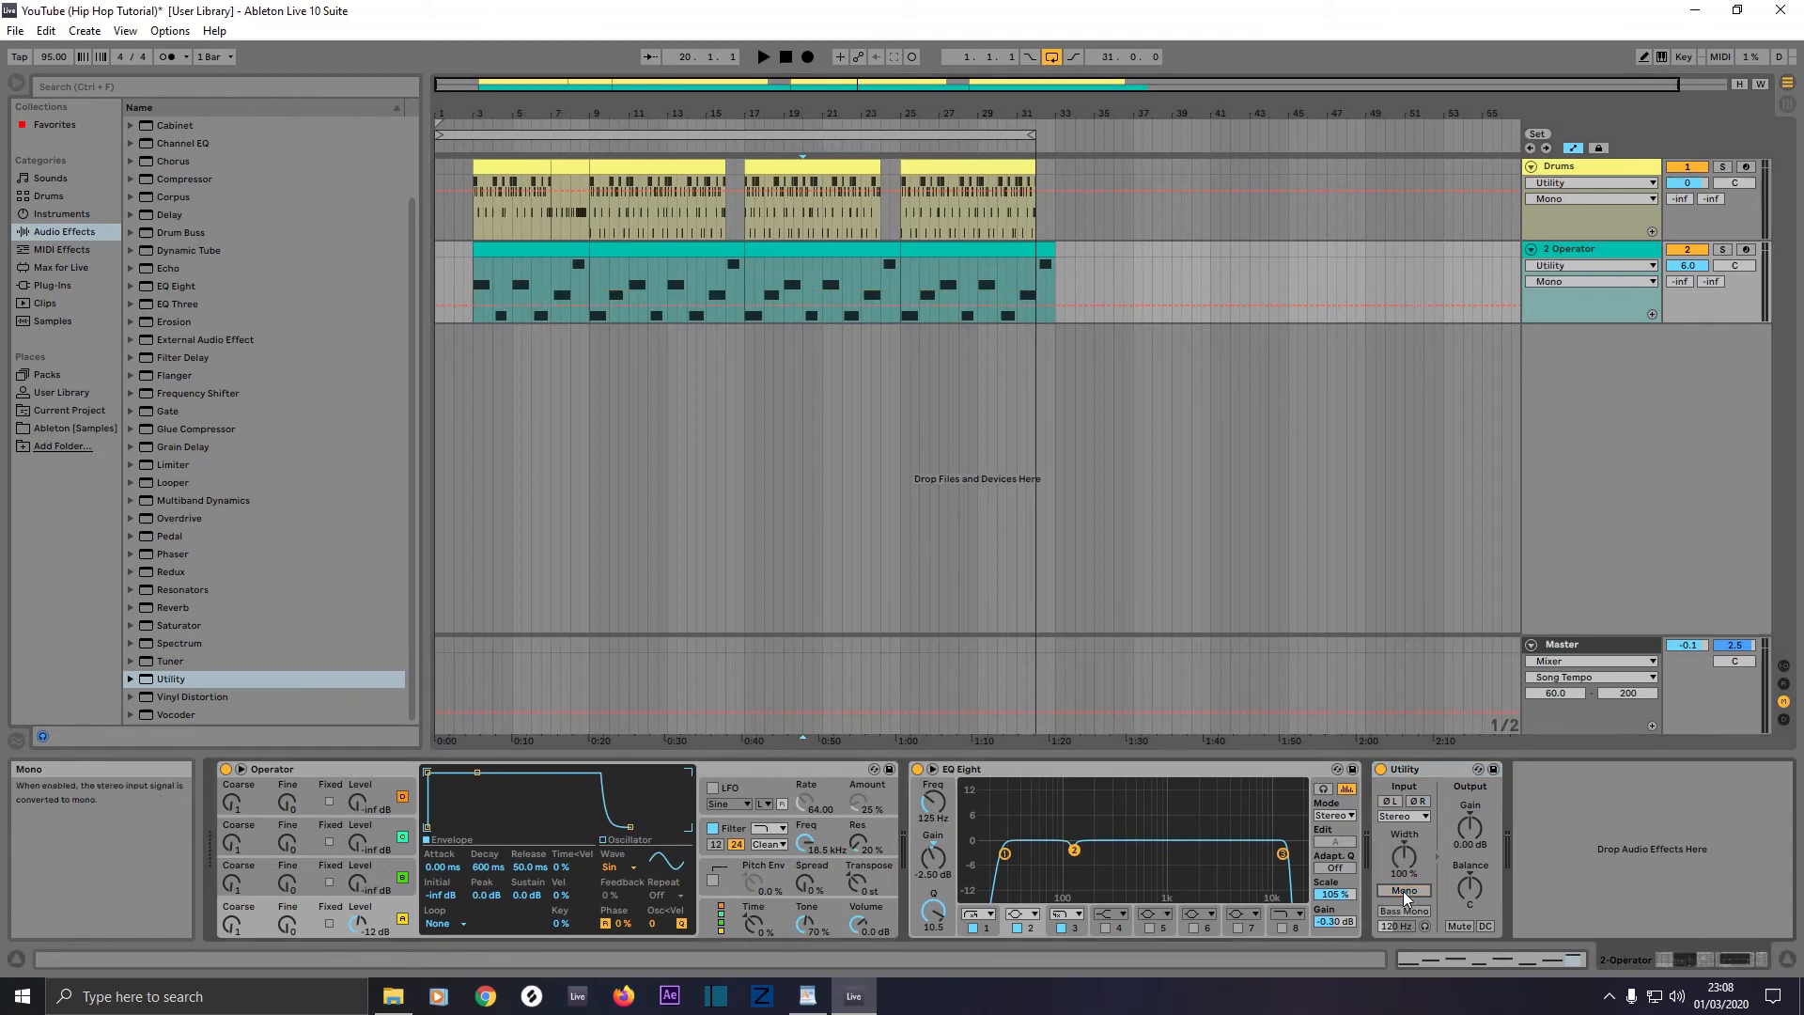
{"action": "left_click", "coordinate": [1403, 910]}
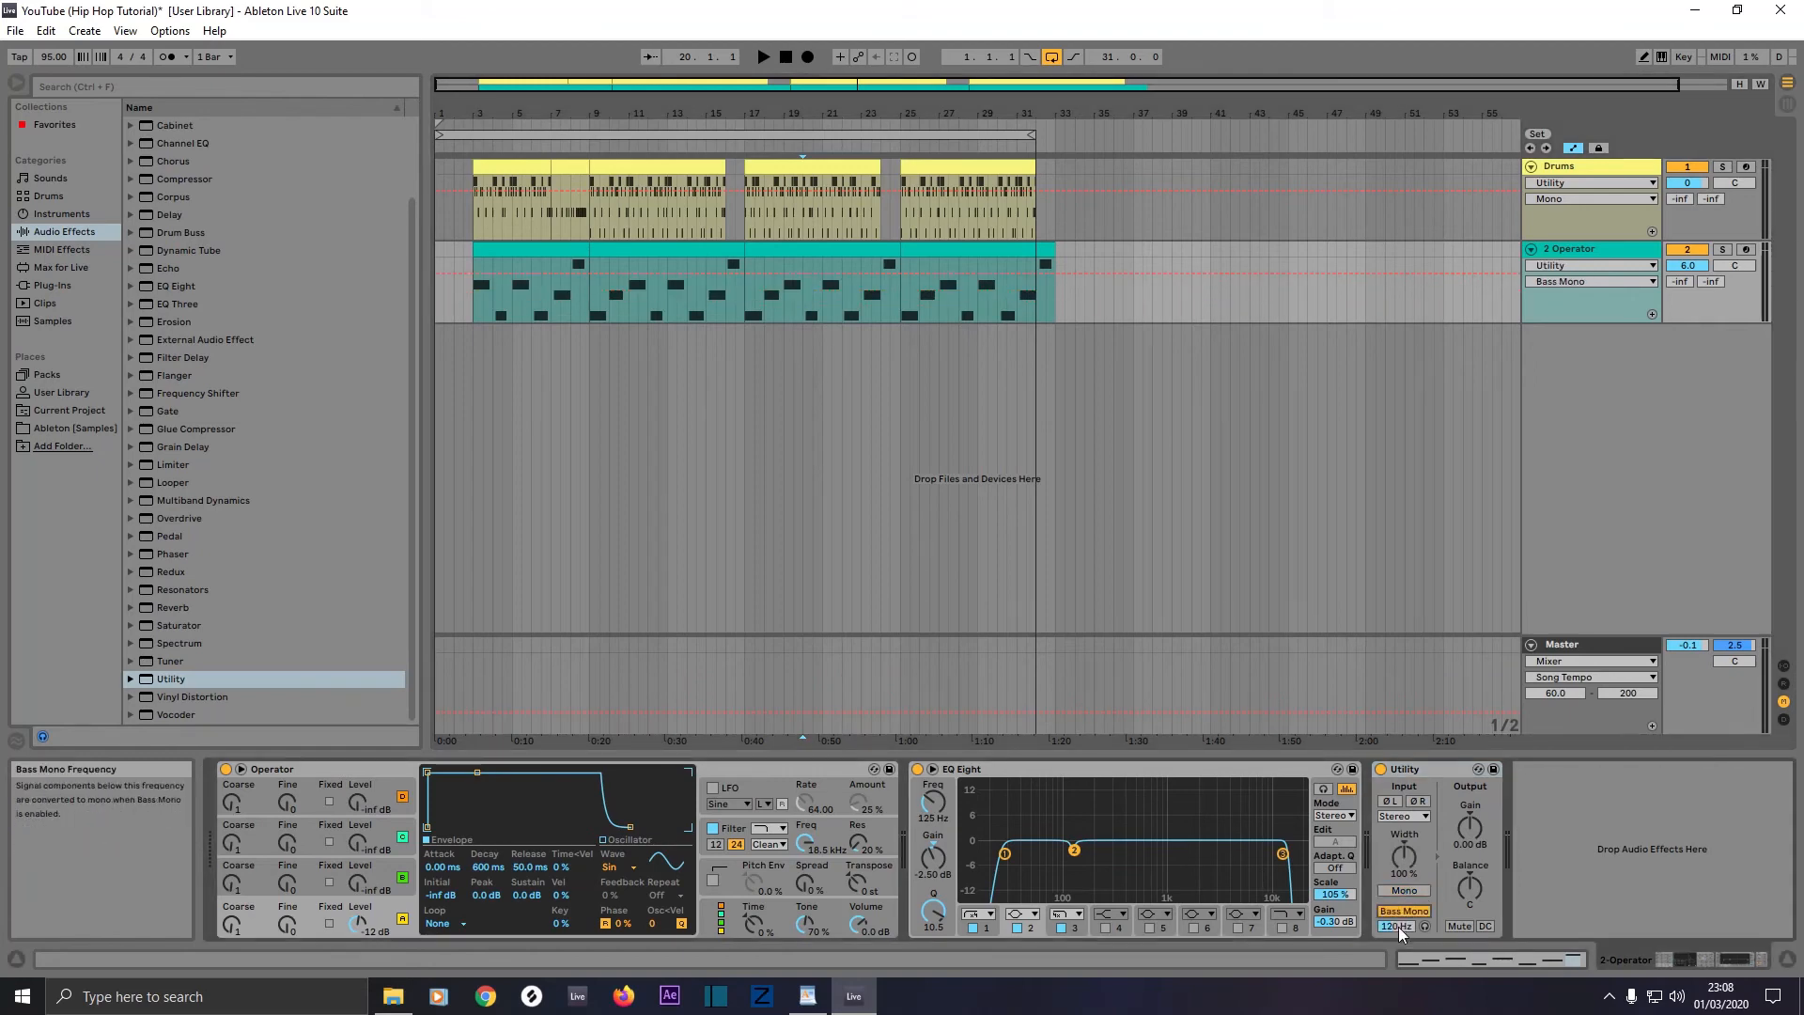
{"action": "left_click", "coordinate": [1395, 925]}
{"action": "left_click_drag", "start_coordinate": [1395, 925], "coordinate": [1395, 923]}
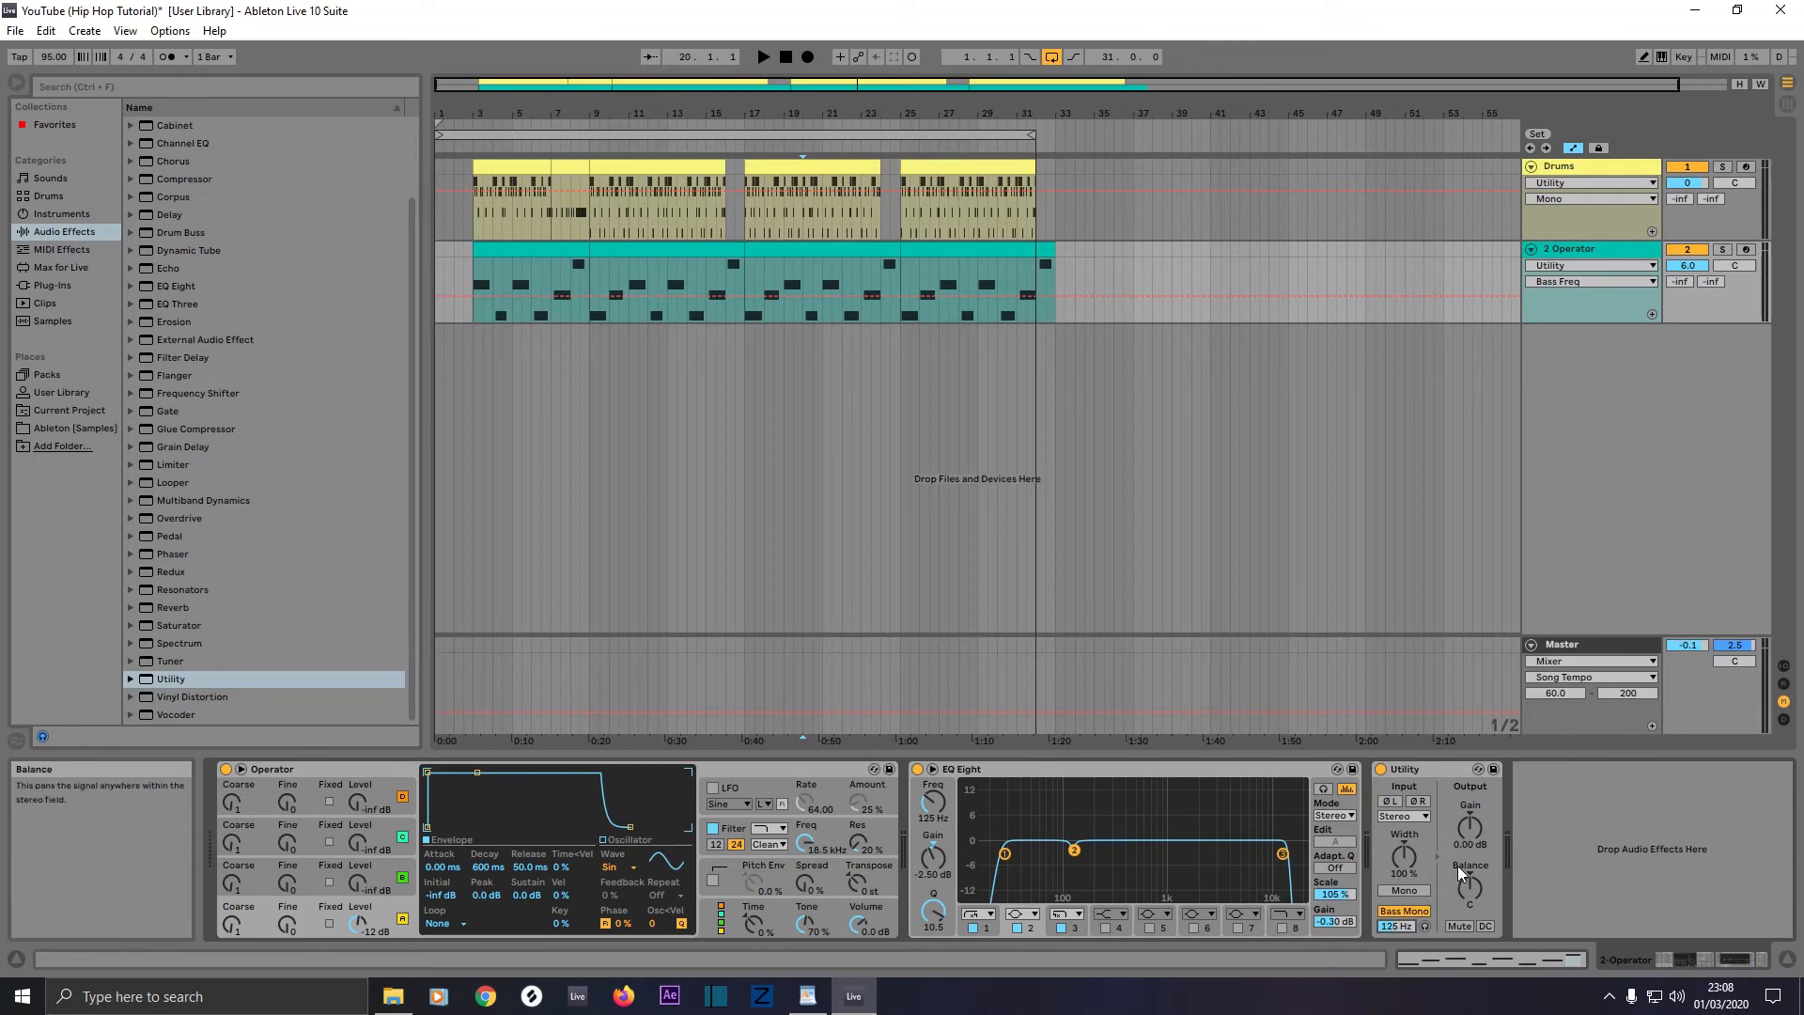
{"action": "left_click", "coordinate": [1469, 827]}
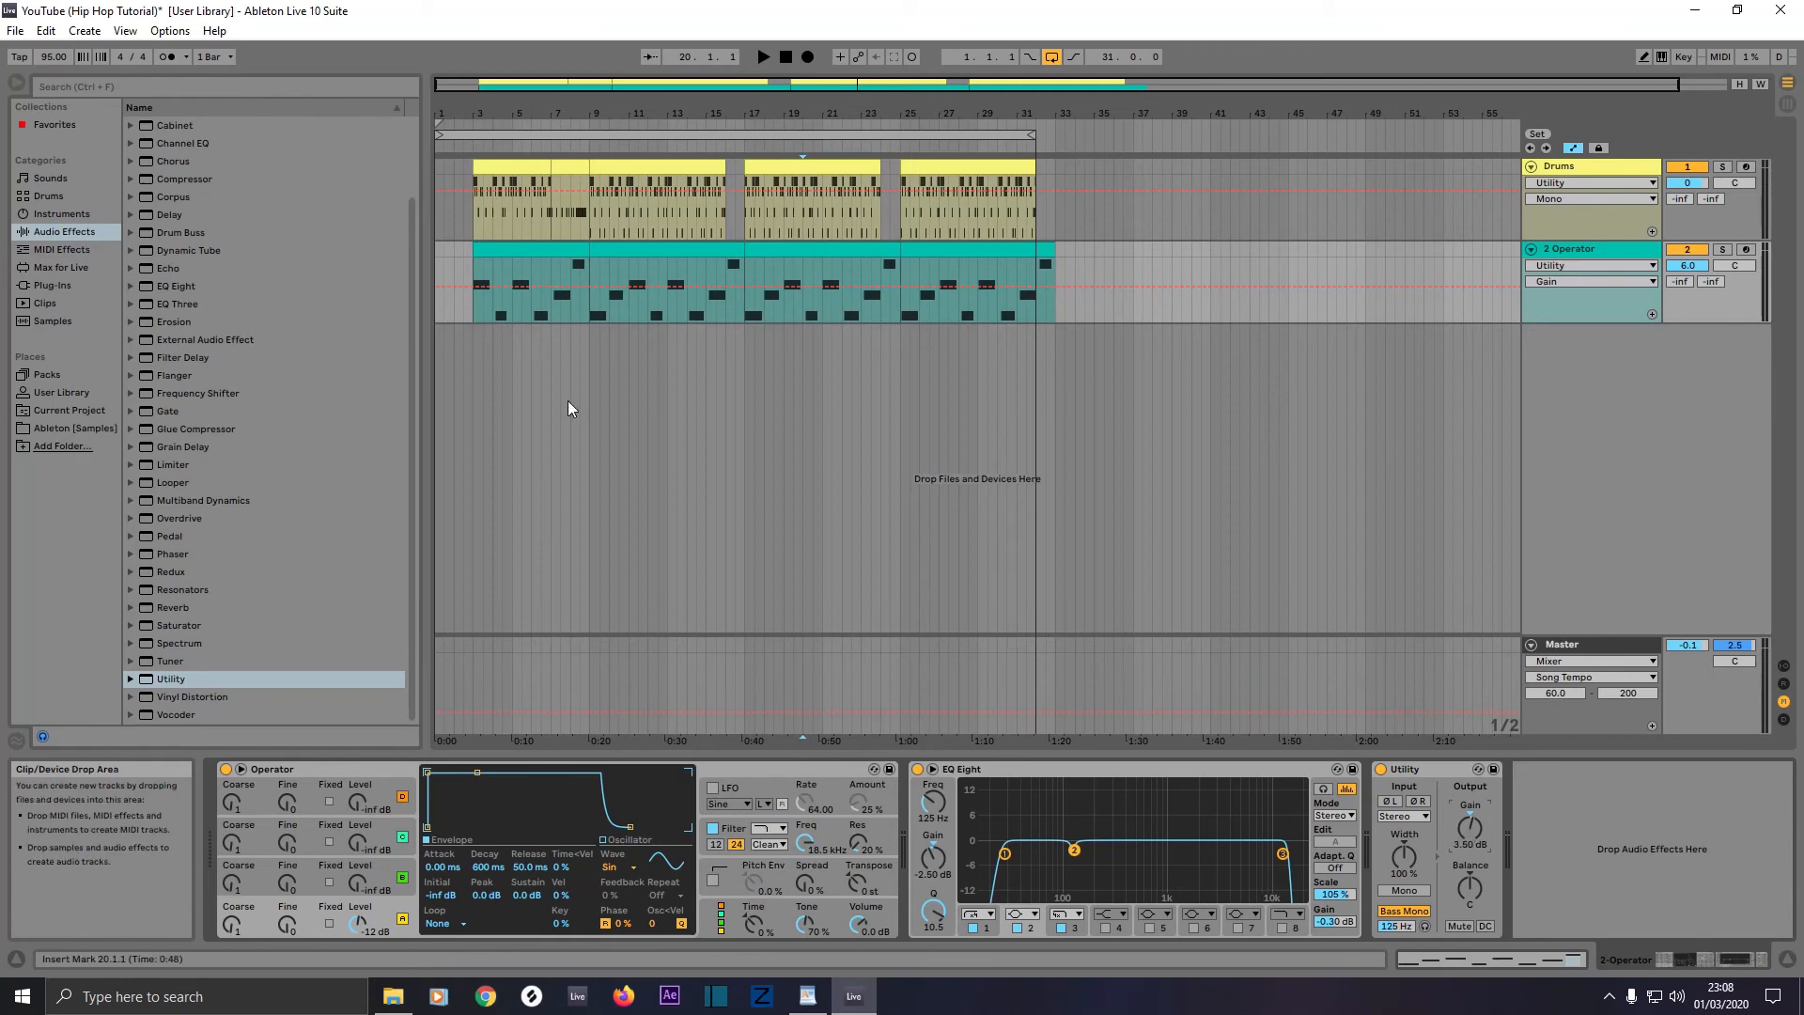
Step: Play the drums and bass together from bar 9 and set the Operator track's volume to 5.5
{"action": "left_click", "coordinate": [671, 207]}
{"action": "key", "text": "space"}
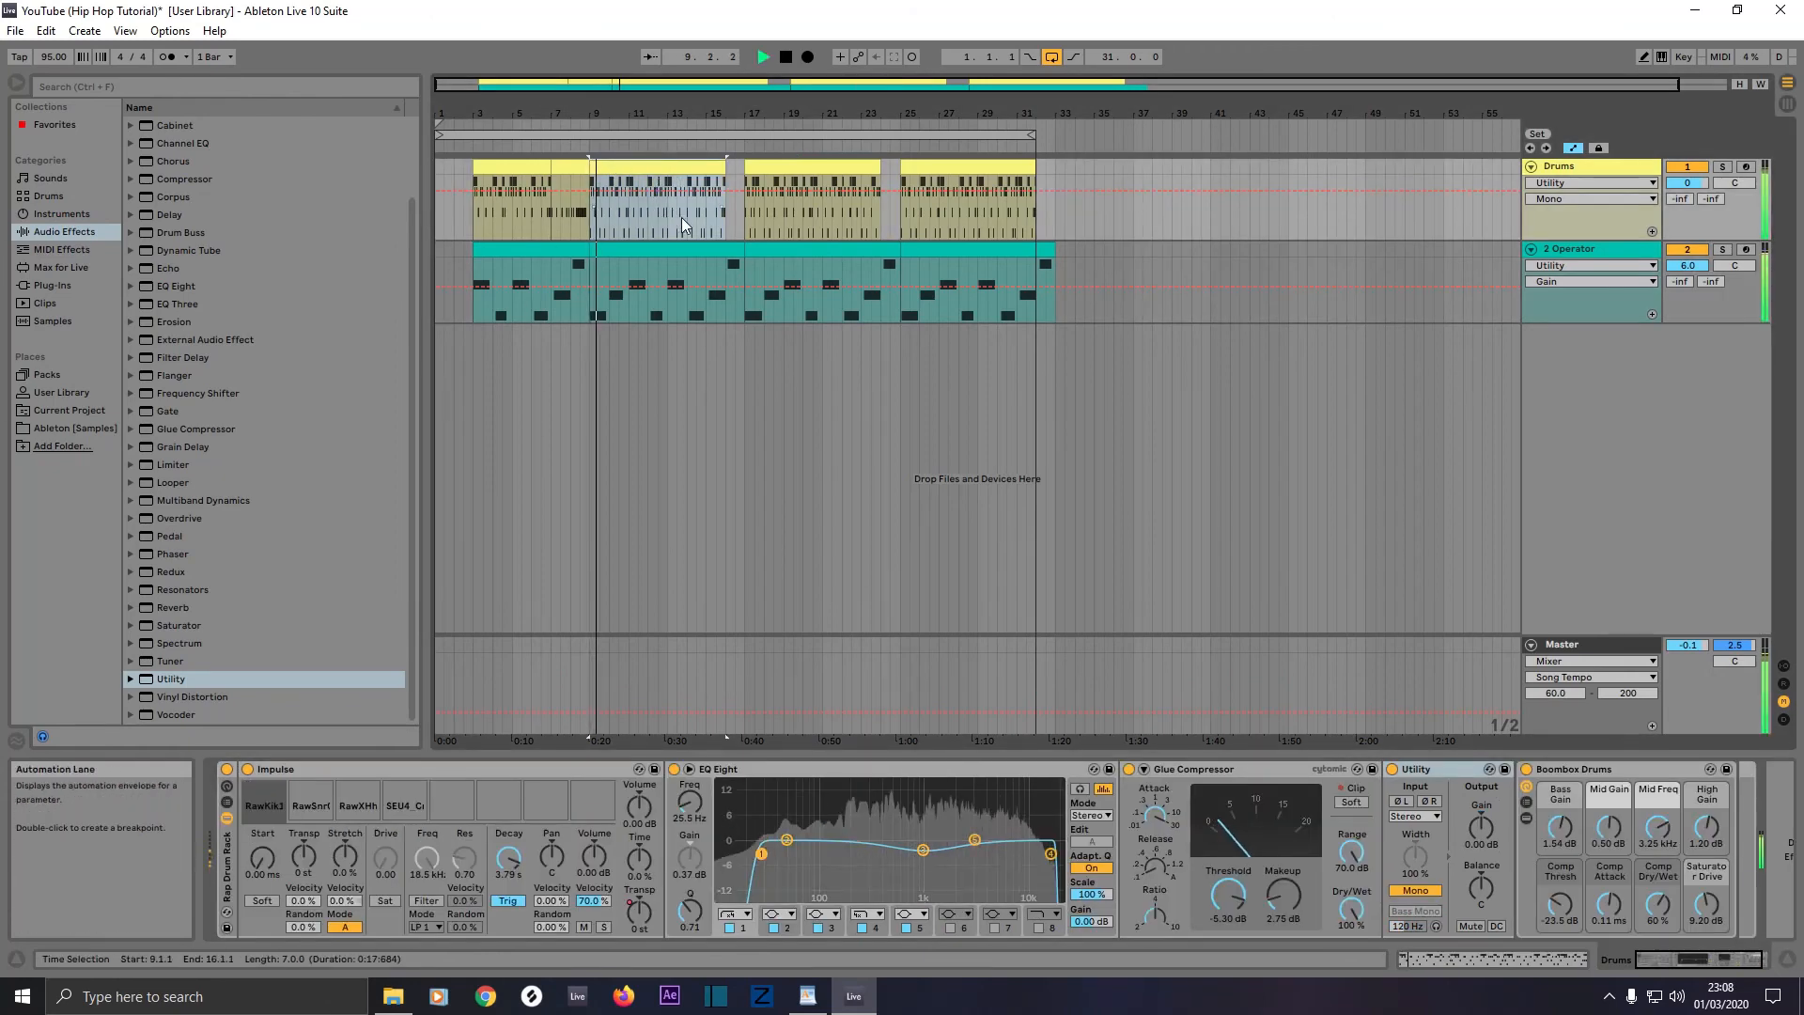
{"action": "left_click", "coordinate": [1682, 270]}
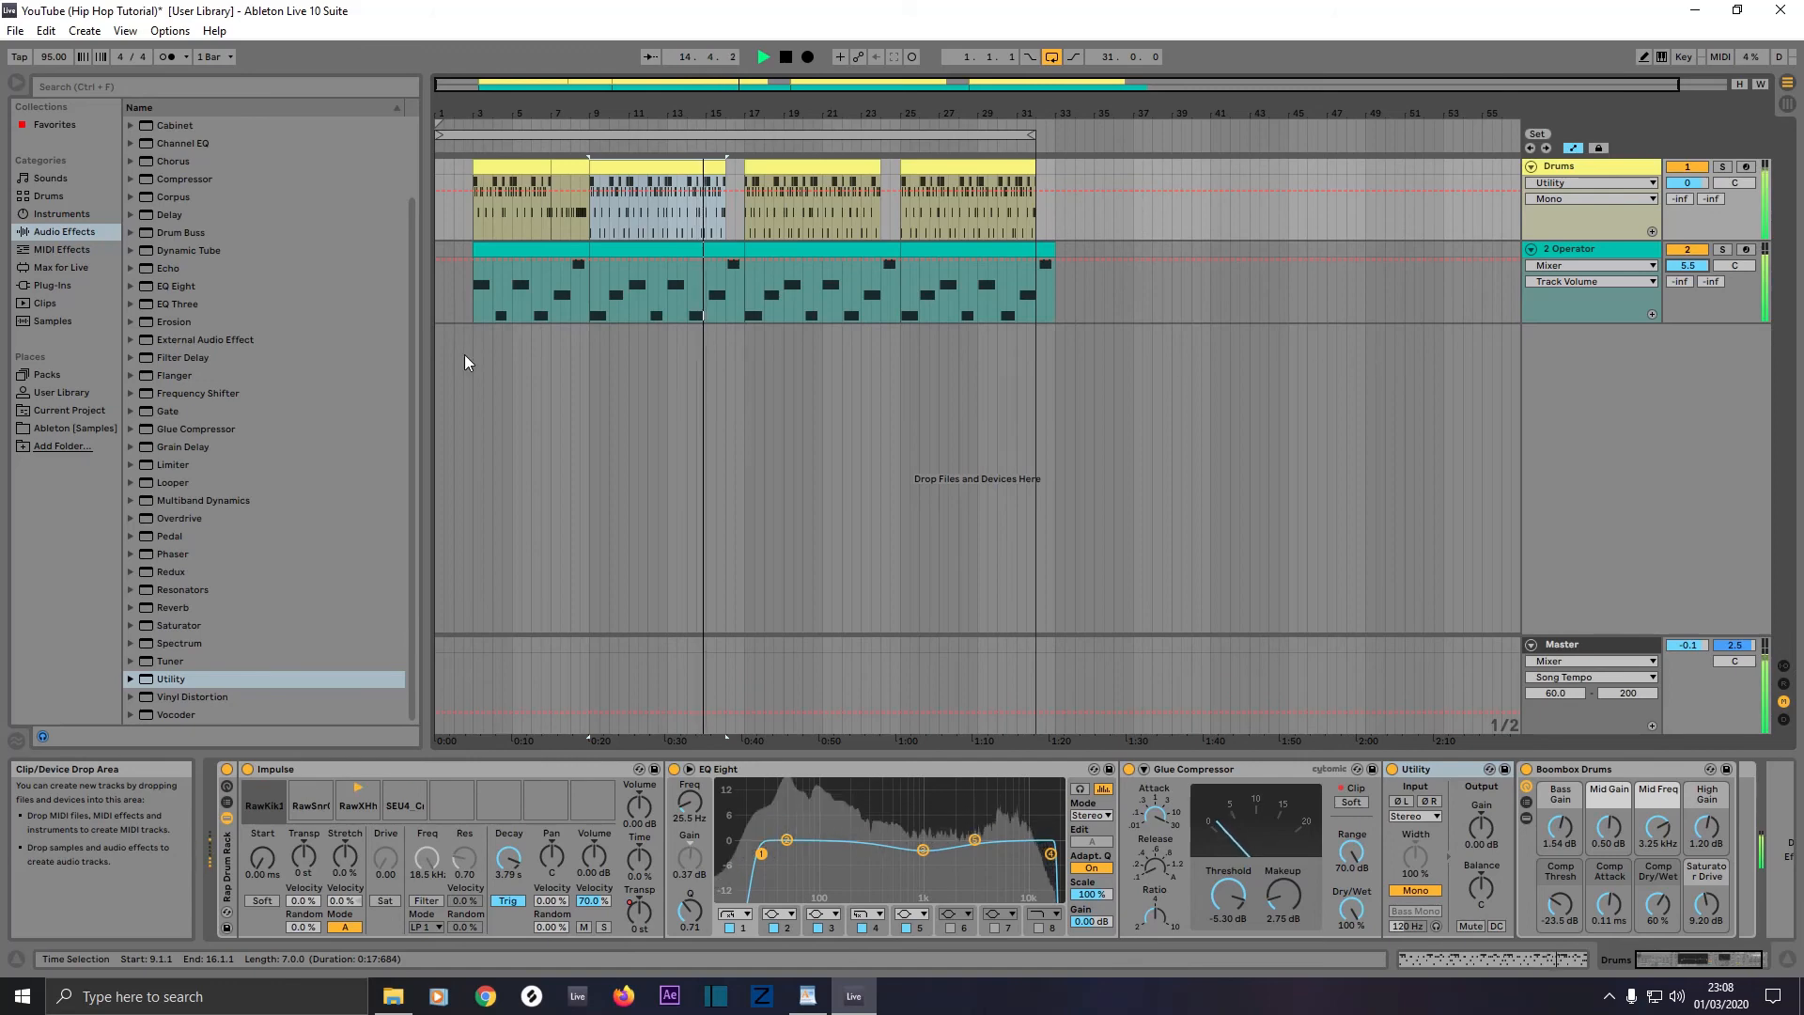
Step: Extend the first Operator clip's start back to bar 2, and lengthen the arrangement loop to 32 bars, ending at bar 33
{"action": "left_click", "coordinate": [475, 248]}
{"action": "left_click_drag", "start_coordinate": [475, 247], "coordinate": [453, 247]}
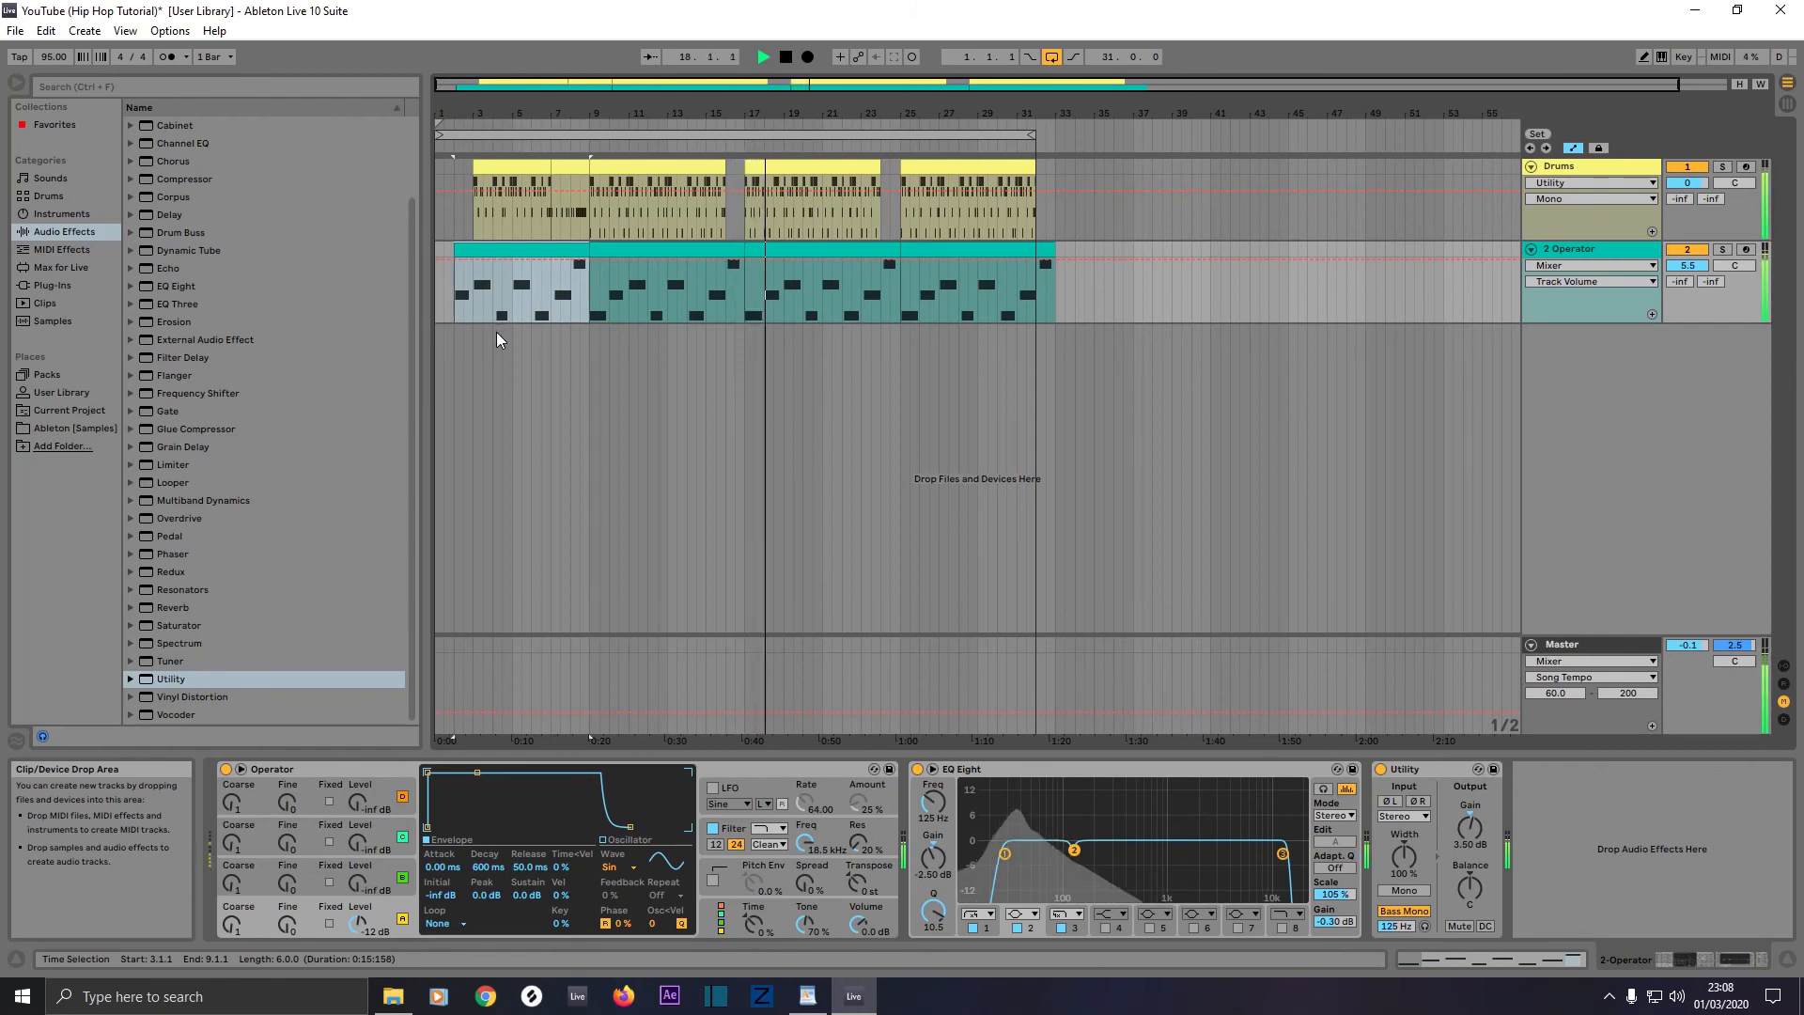
{"action": "key", "text": "space"}
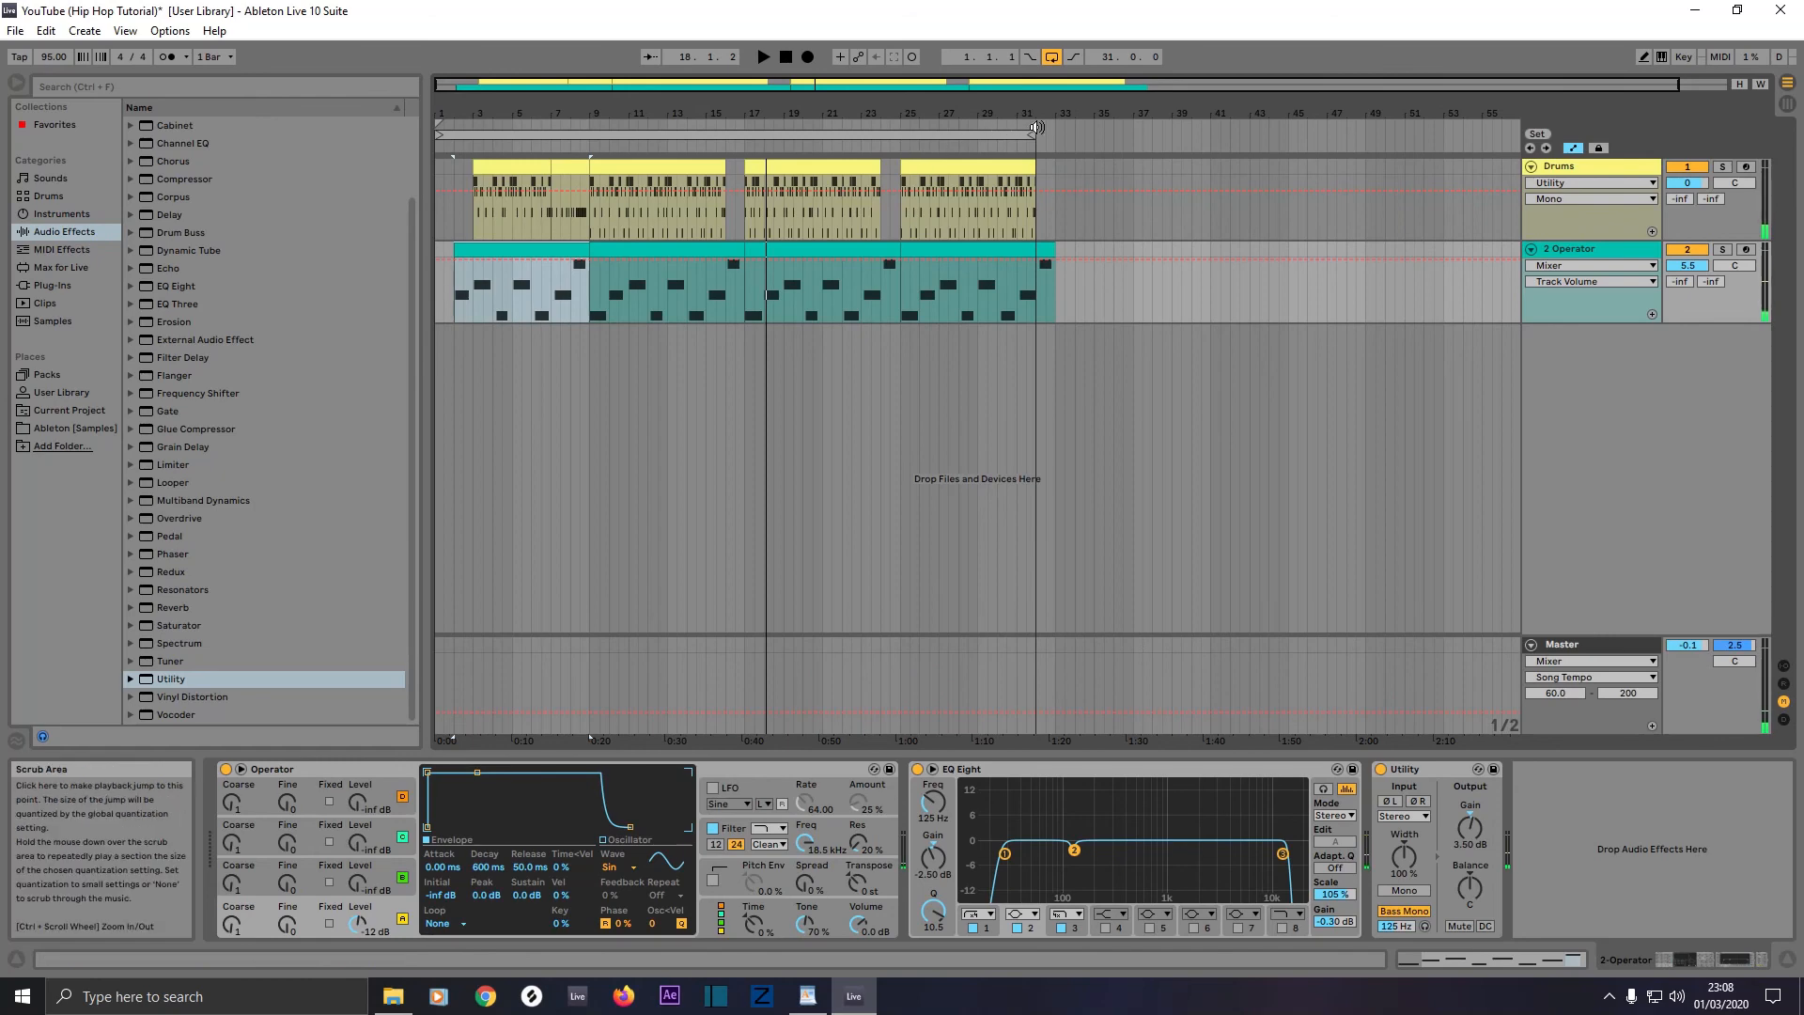
{"action": "left_click_drag", "start_coordinate": [1031, 134], "coordinate": [1056, 135]}
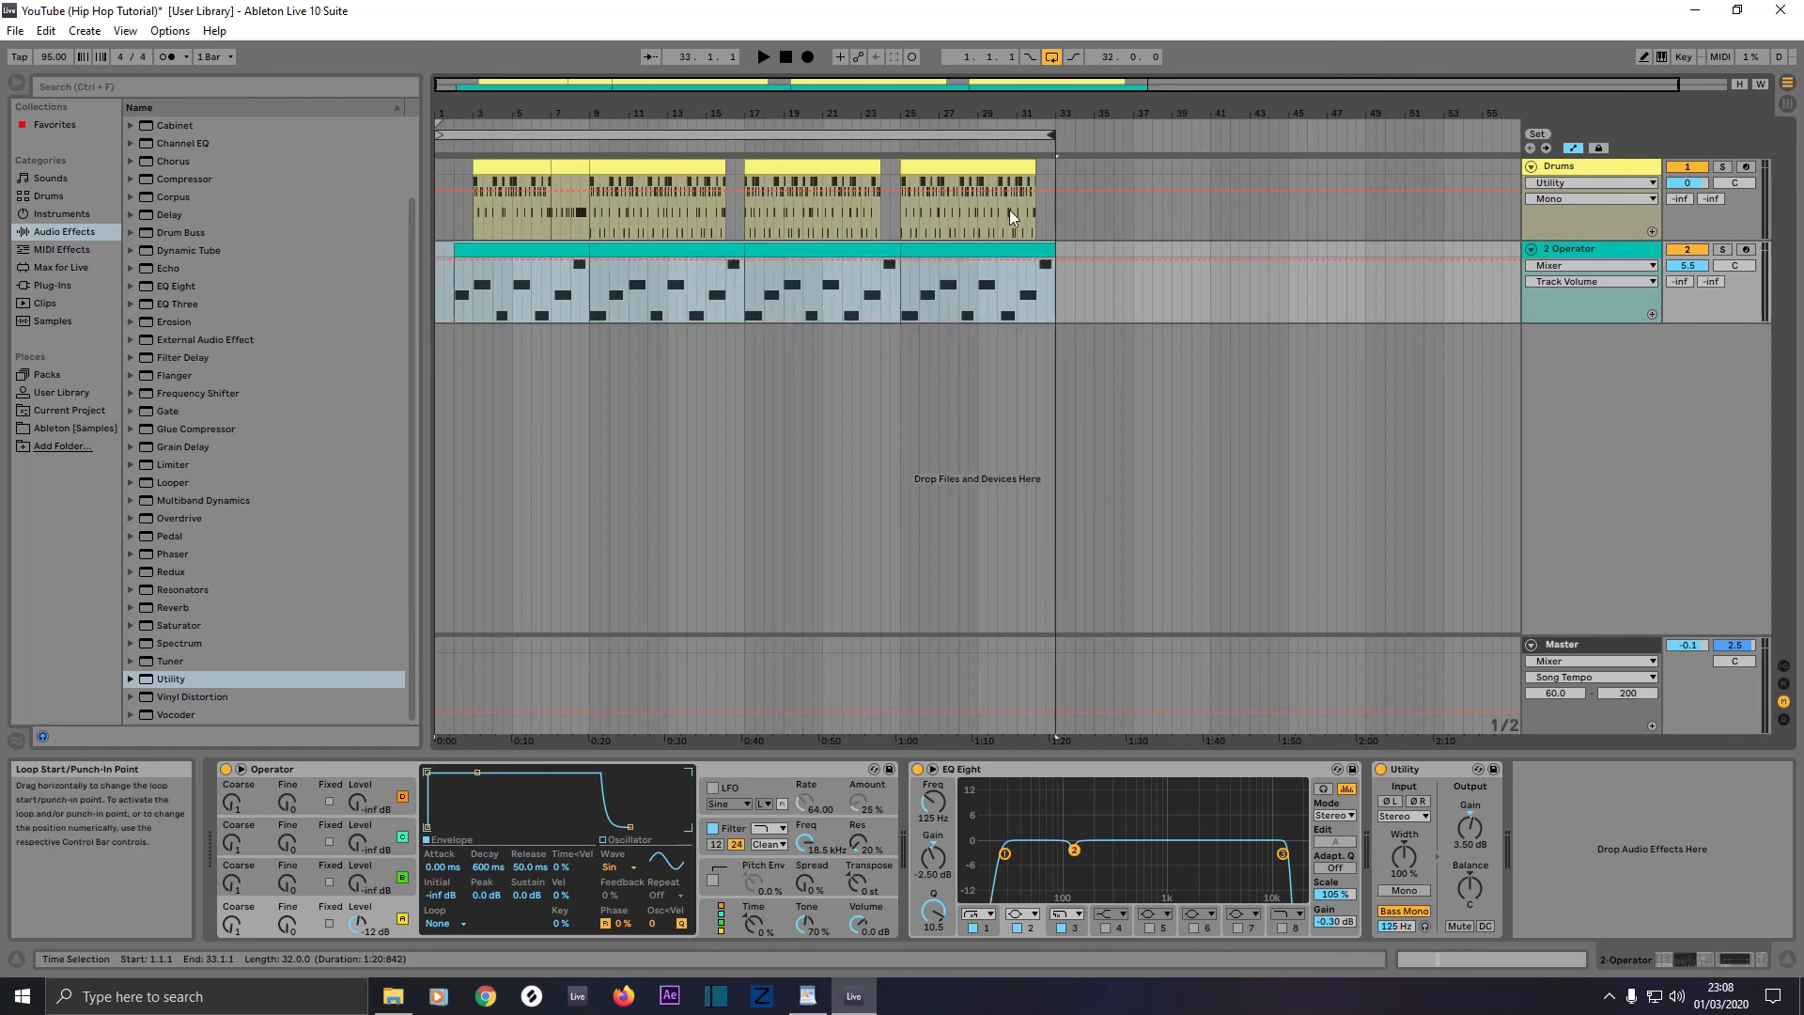